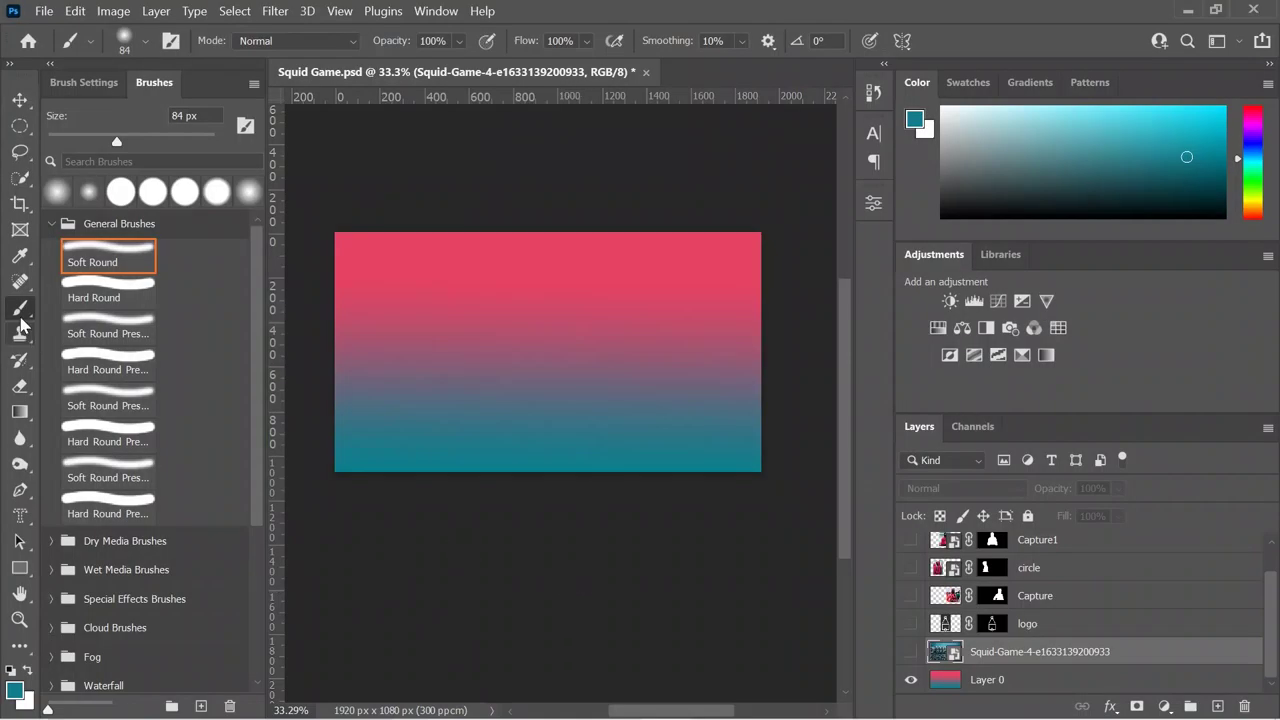
Step: Show the Squid-Game crowd layer and blend it in Overlay over the gradient
left_click(911, 652)
left_click(929, 489)
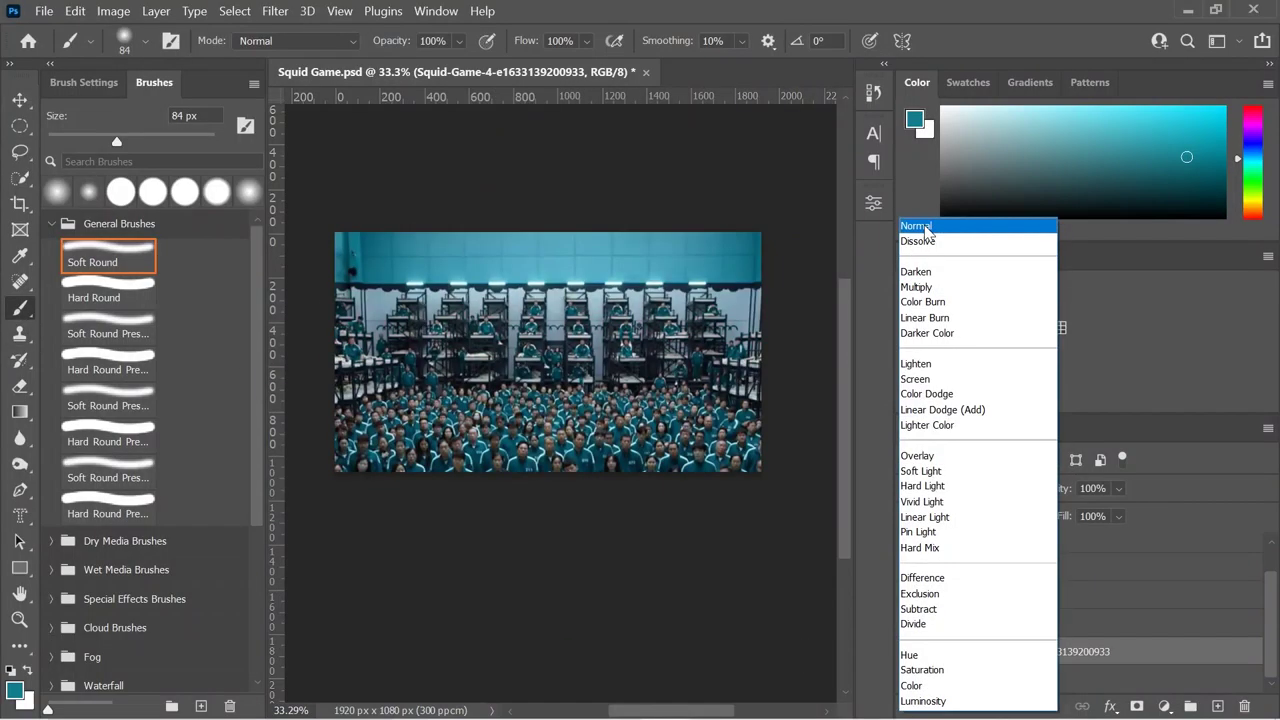
left_click(946, 455)
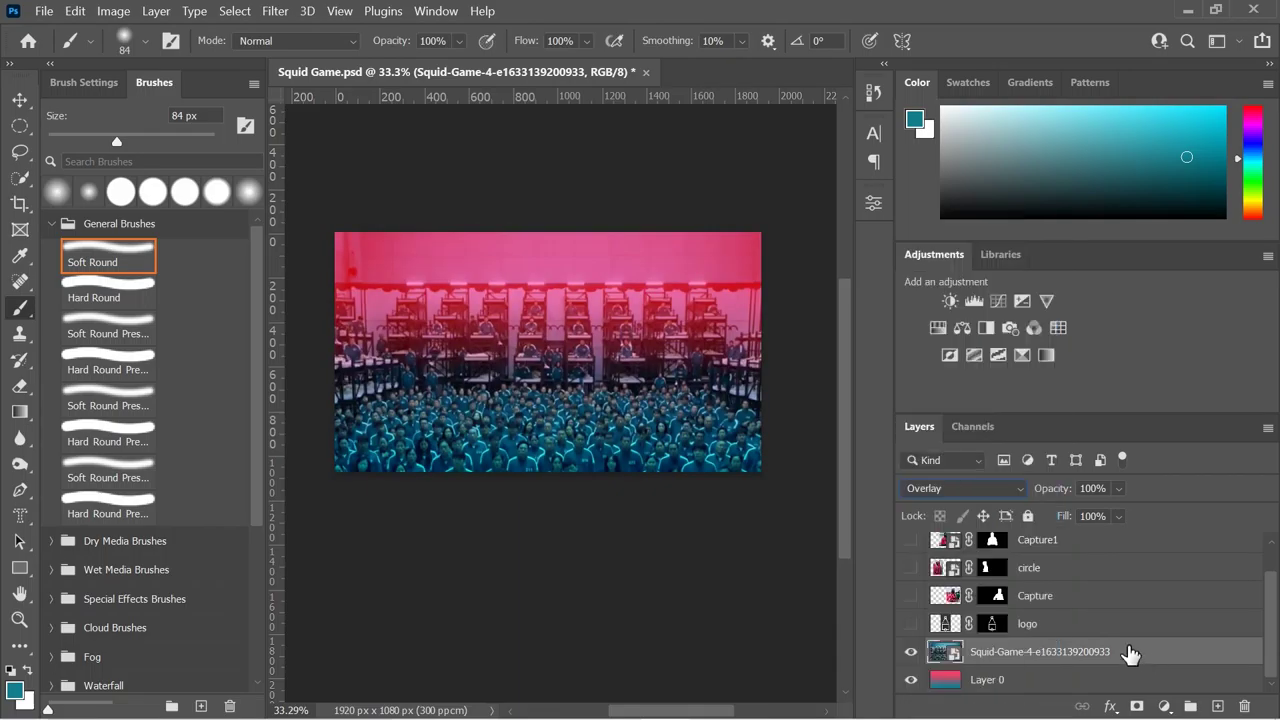
Step: Make the Capture1, circle and Capture guard layers visible
left_click(911, 540)
left_click(911, 568)
left_click(911, 596)
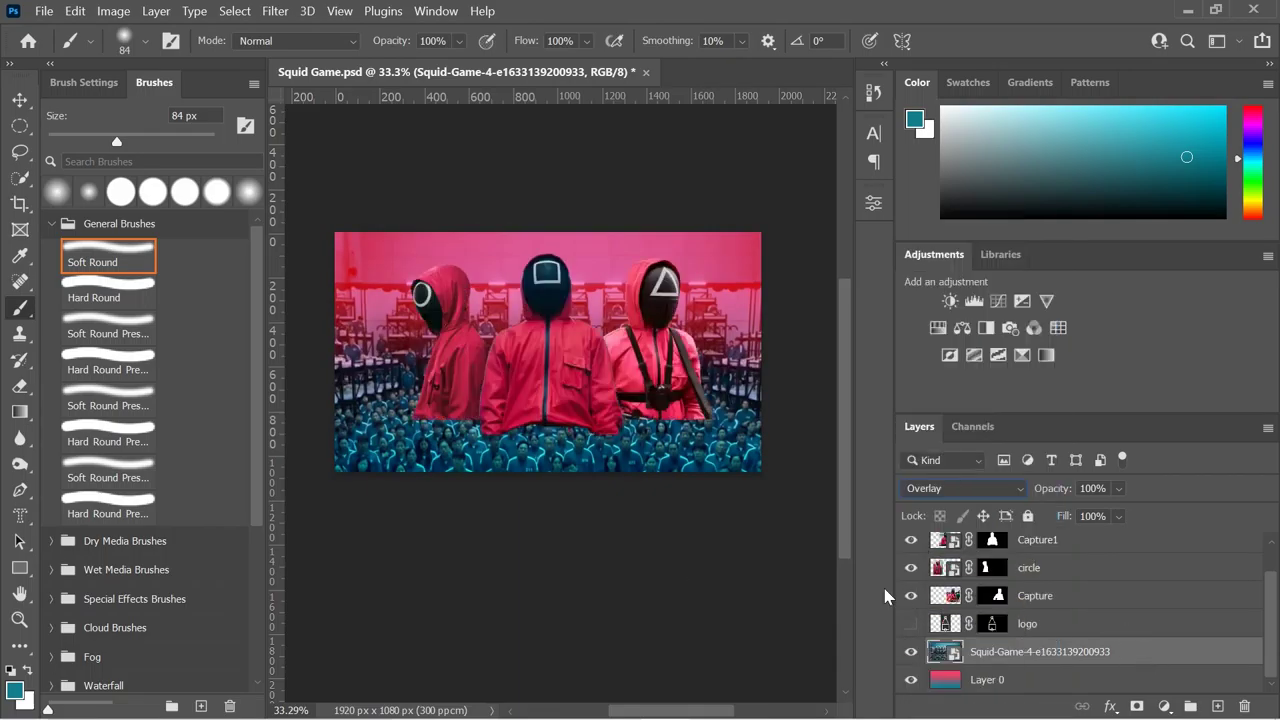
Step: Group the three guard layers into Group 1, then hide the Capture1 and circle guards
scroll(1081, 626, "up", 1)
left_click(1088, 571)
left_click(1088, 632, "shift")
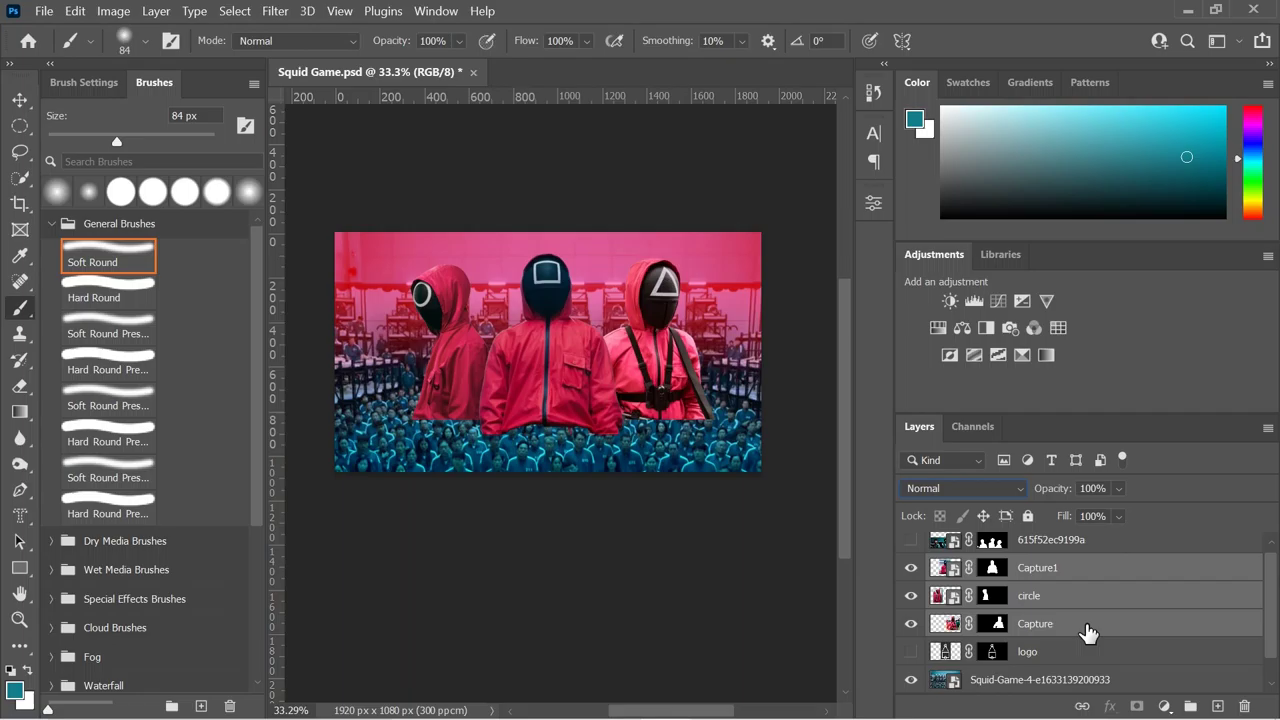
key("ctrl+g")
left_click(932, 572)
left_click(911, 598)
left_click(911, 626)
Step: Darken the Capture guard with a clipped Levels adjustment, black input 46
left_click(1105, 655)
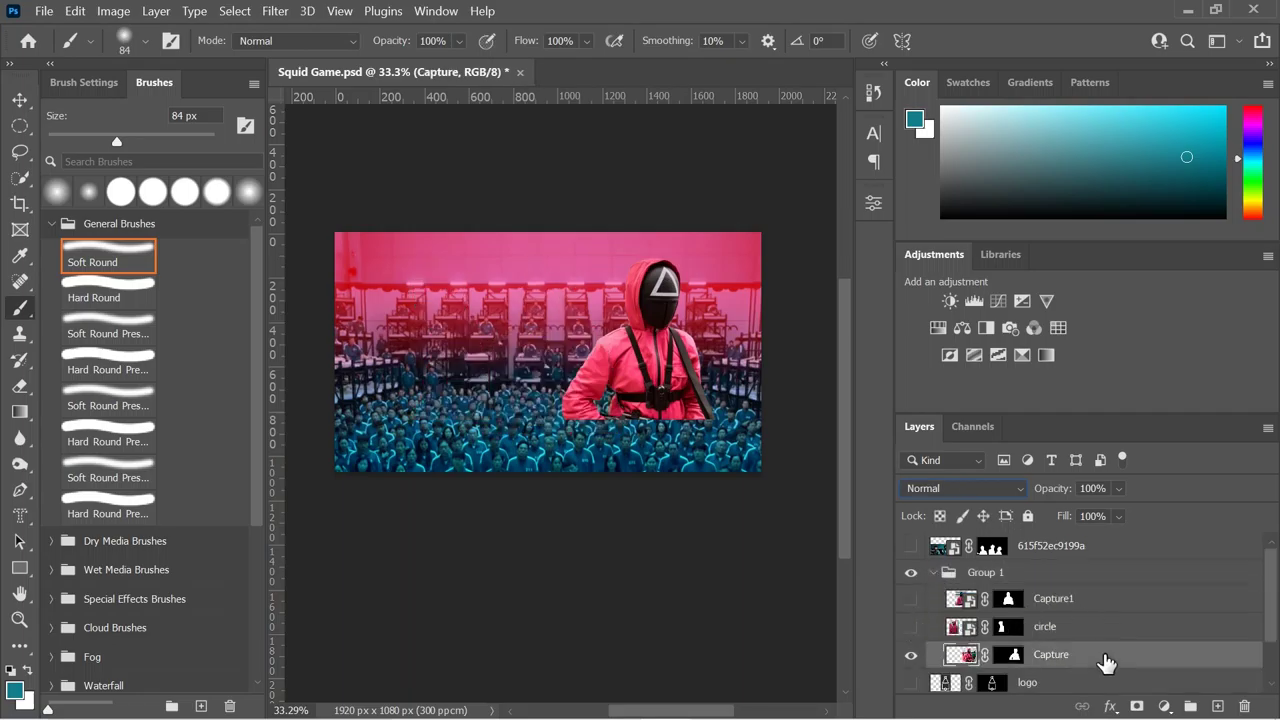
left_click(974, 301)
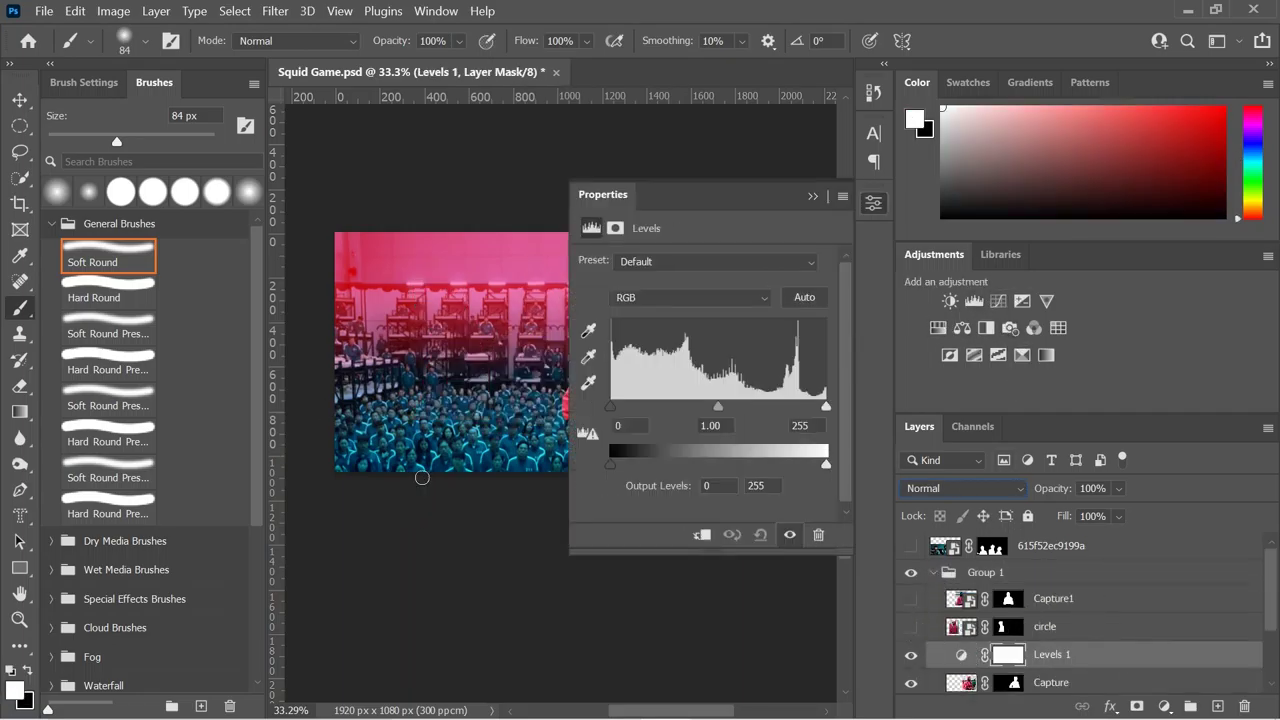
left_click(483, 464)
scroll(527, 437, "right", 2)
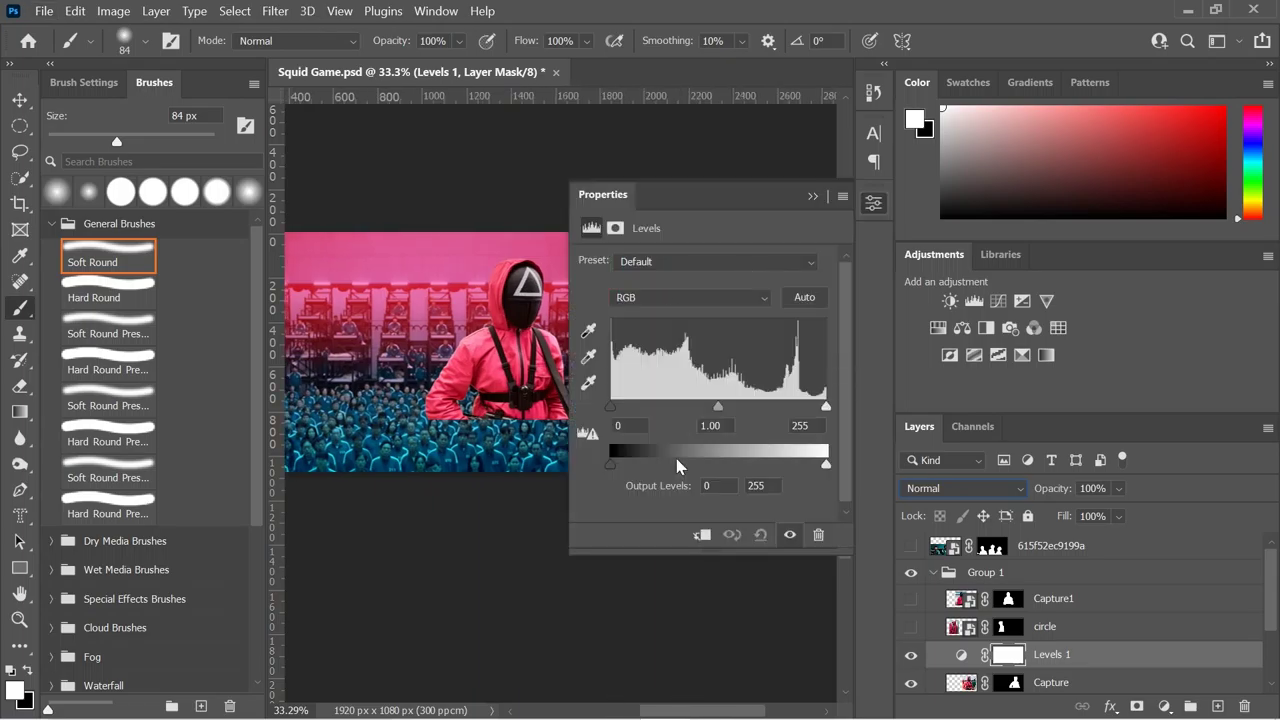
left_click_drag(614, 410, 649, 410)
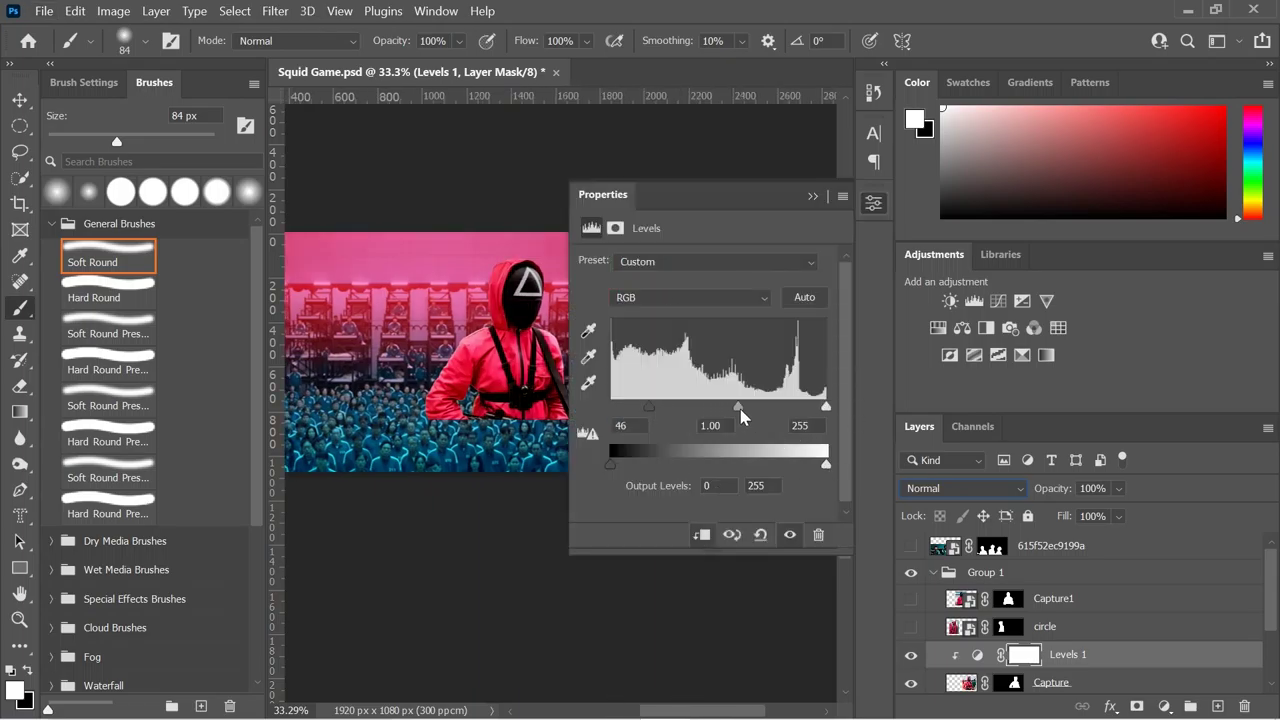
left_click(873, 203)
Step: Show the other guards and add a clipped Hue/Saturation to Capture (Saturation -17, Lightness -16)
left_click(910, 626)
left_click(910, 598)
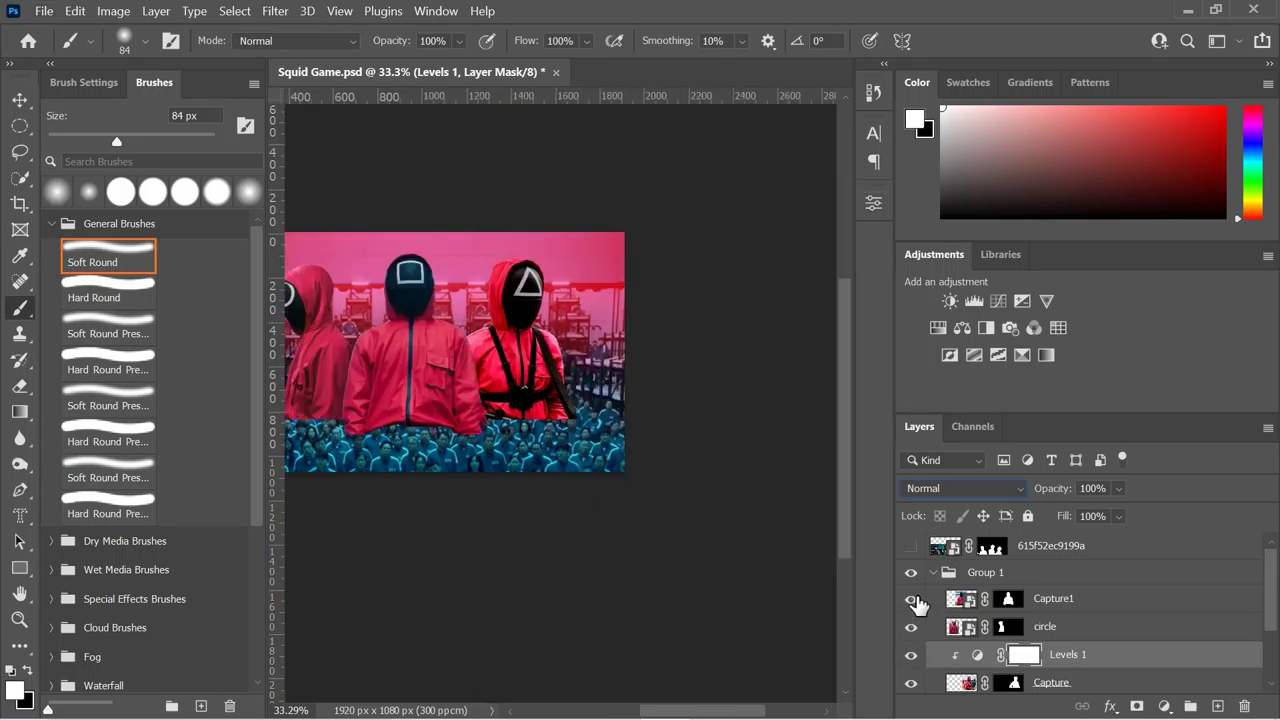
left_click(938, 328)
mouse_move(703, 371)
left_mouse_down()
mouse_move(677, 378)
mouse_move(685, 416)
left_mouse_up()
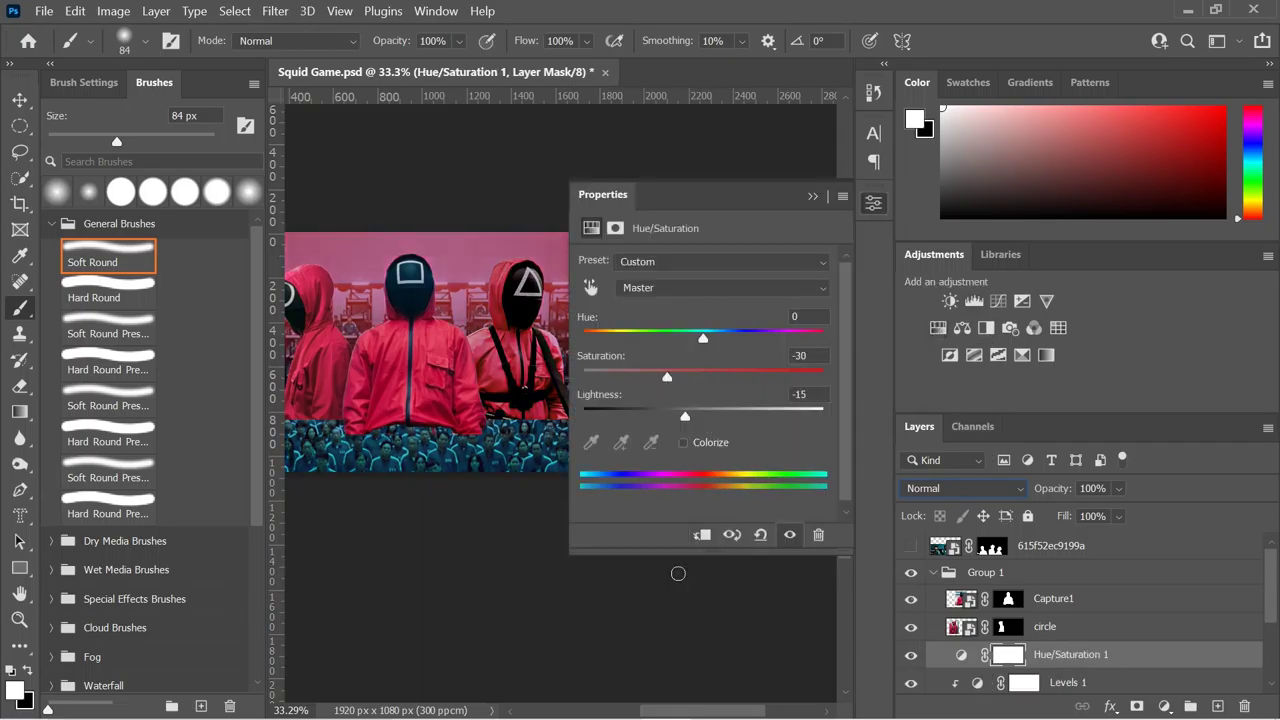
left_click(702, 534)
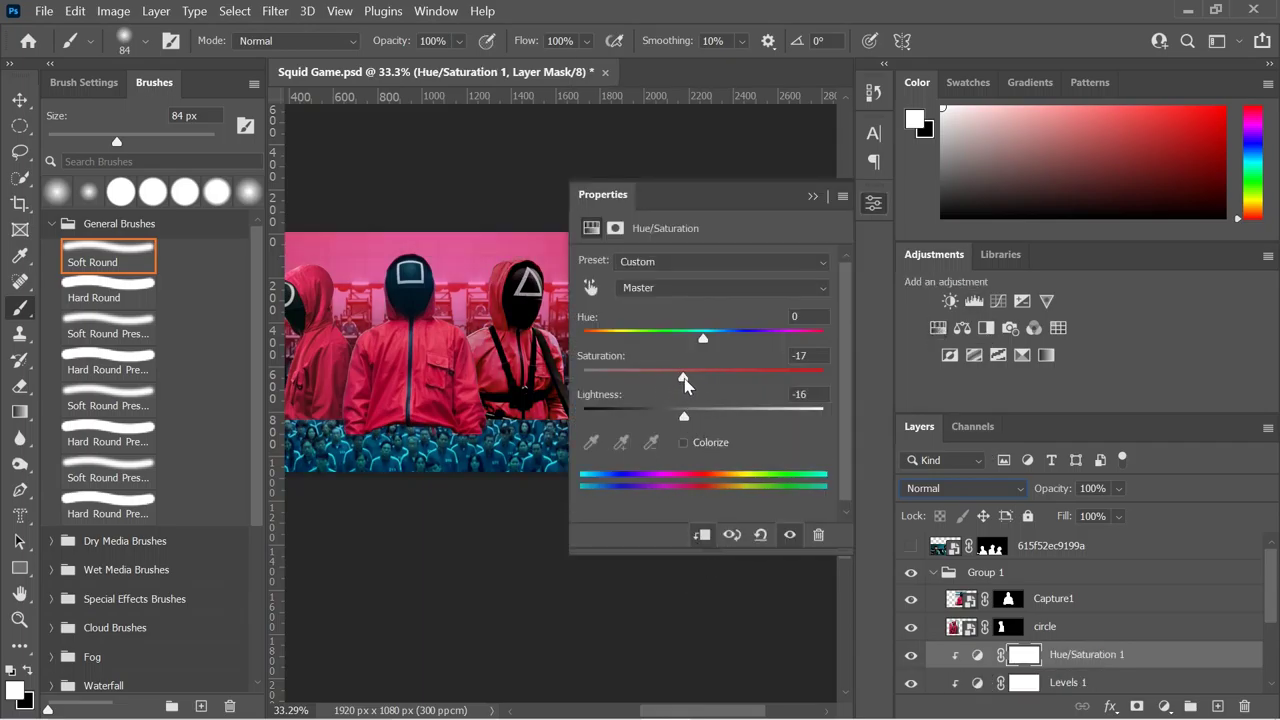
left_click(1020, 574)
Step: Add a layer mask to Group 1 and set up a black 197 px brush
left_click(1137, 706)
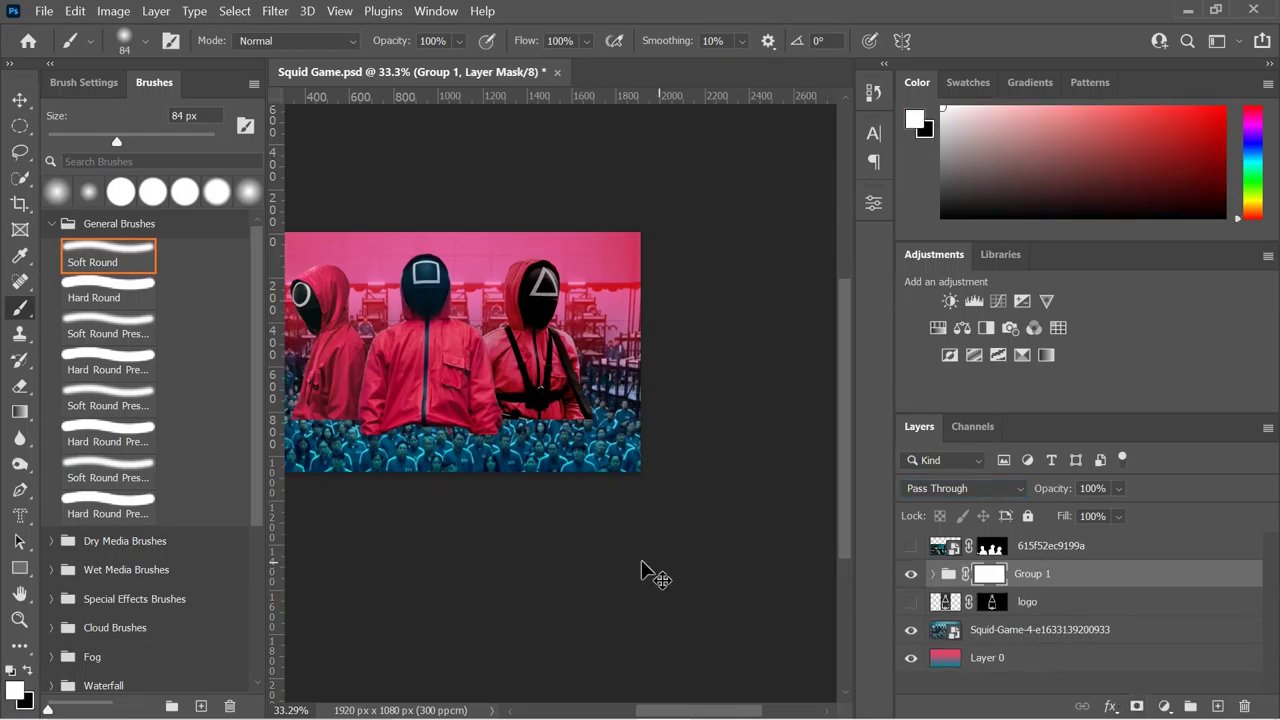
scroll(651, 574, "up", 3)
scroll(651, 346, "up", 2)
key("x")
key("bracketright")
key("bracketright")
key("bracketright")
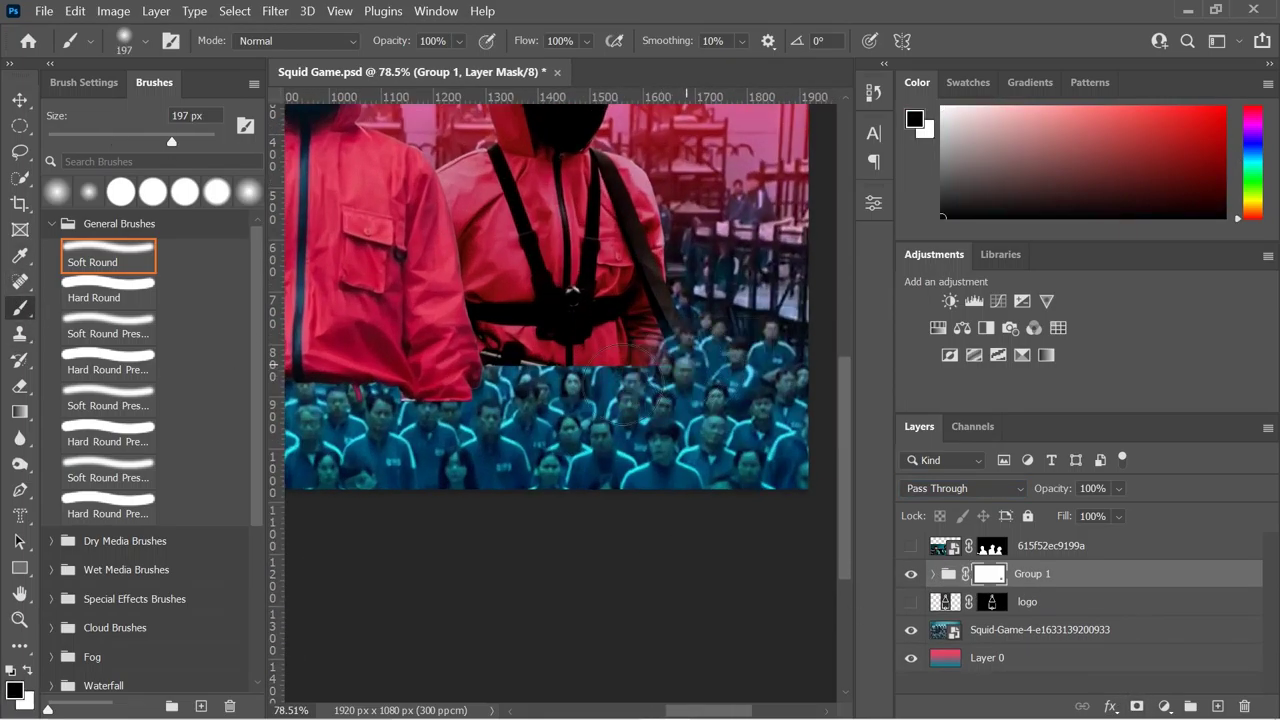
scroll(503, 440, "left", 2)
scroll(503, 440, "left", 2)
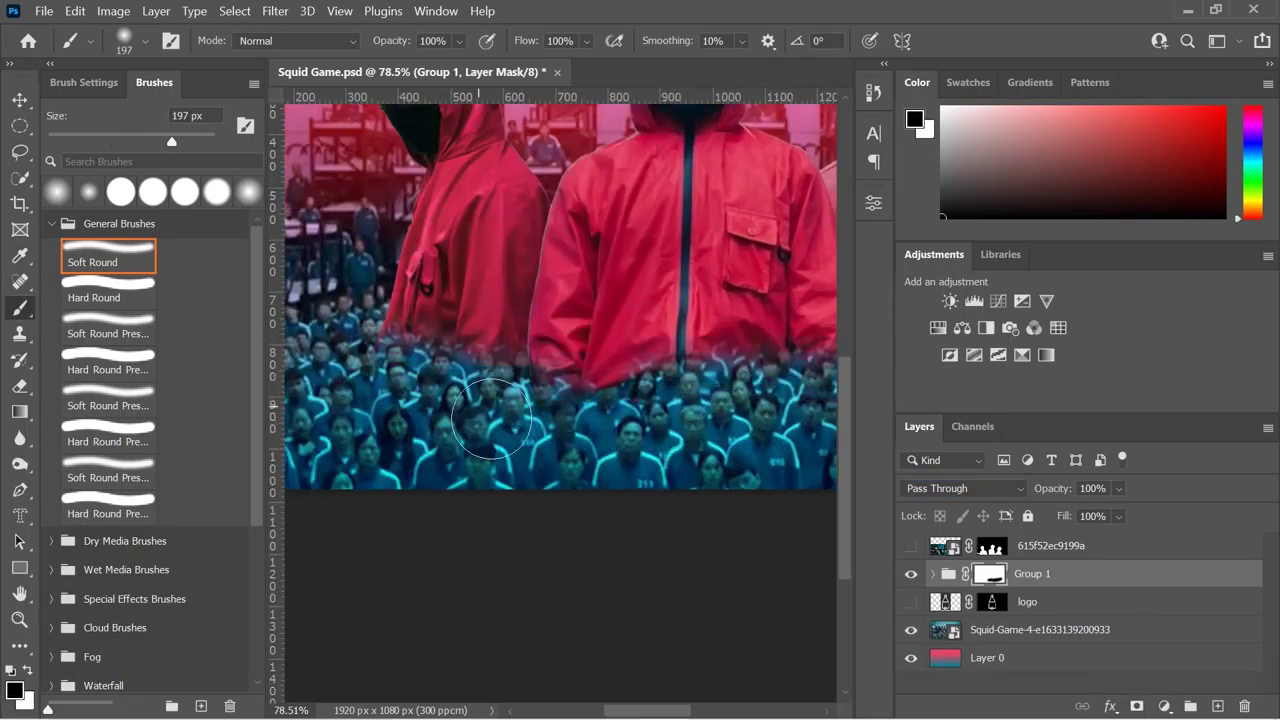
scroll(595, 379, "right", 3)
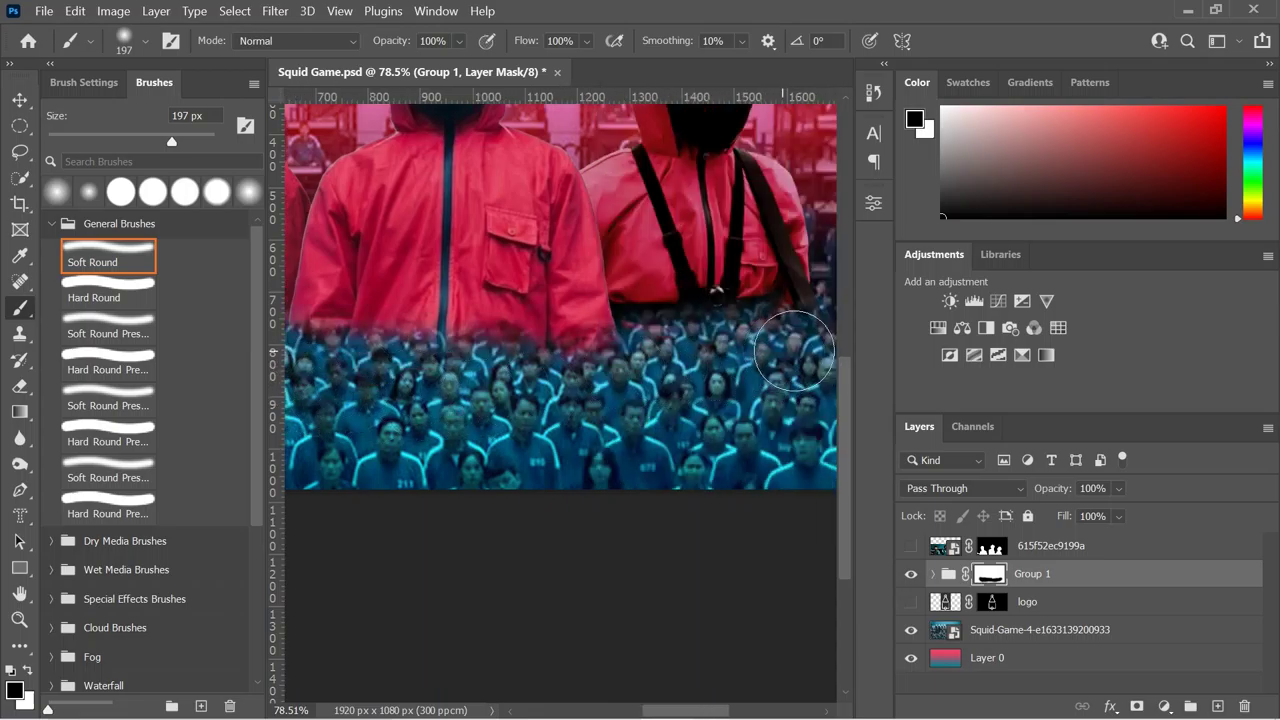
scroll(776, 340, "down", 3)
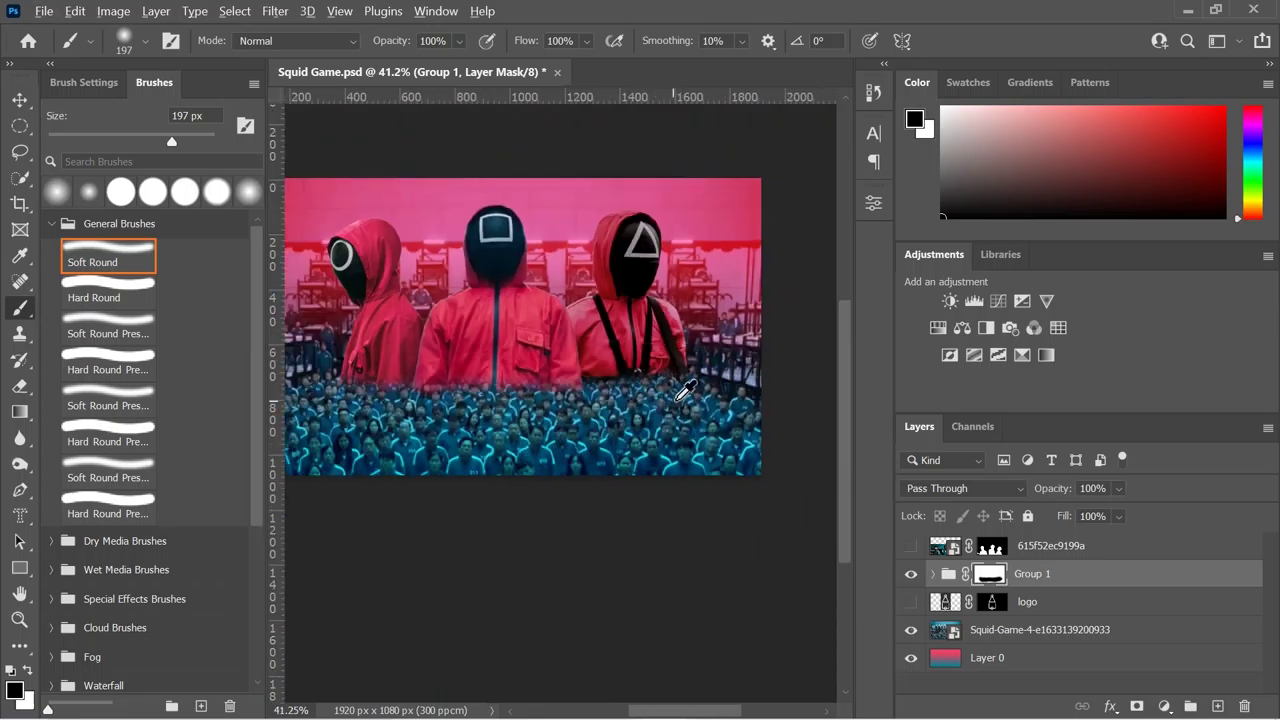
scroll(700, 330, "up", 10)
Step: Paint the mask at 48% opacity with a 51 px brush to soften a jacket hem
left_click(459, 41)
key("bracketleft")
scroll(560, 380, "left", 1)
scroll(580, 410, "left", 1)
left_click_drag(479, 369, 376, 362)
scroll(430, 400, "left", 2)
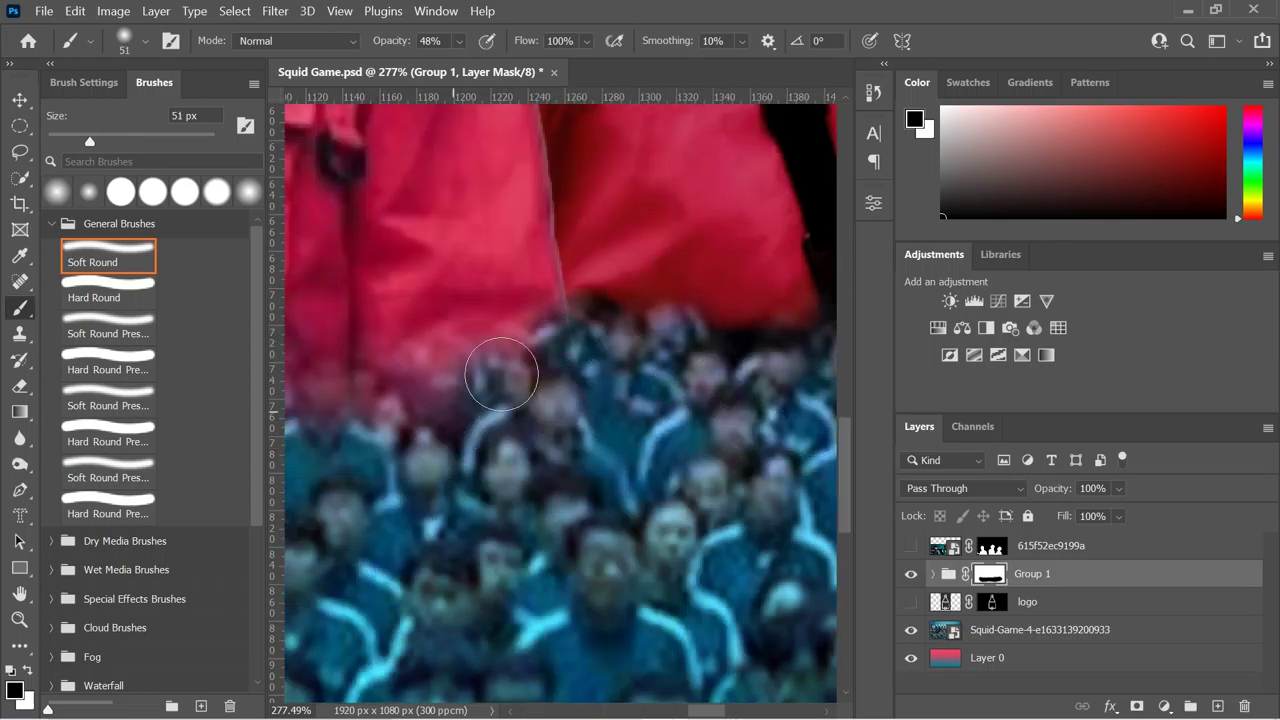
scroll(557, 423, "left", 2)
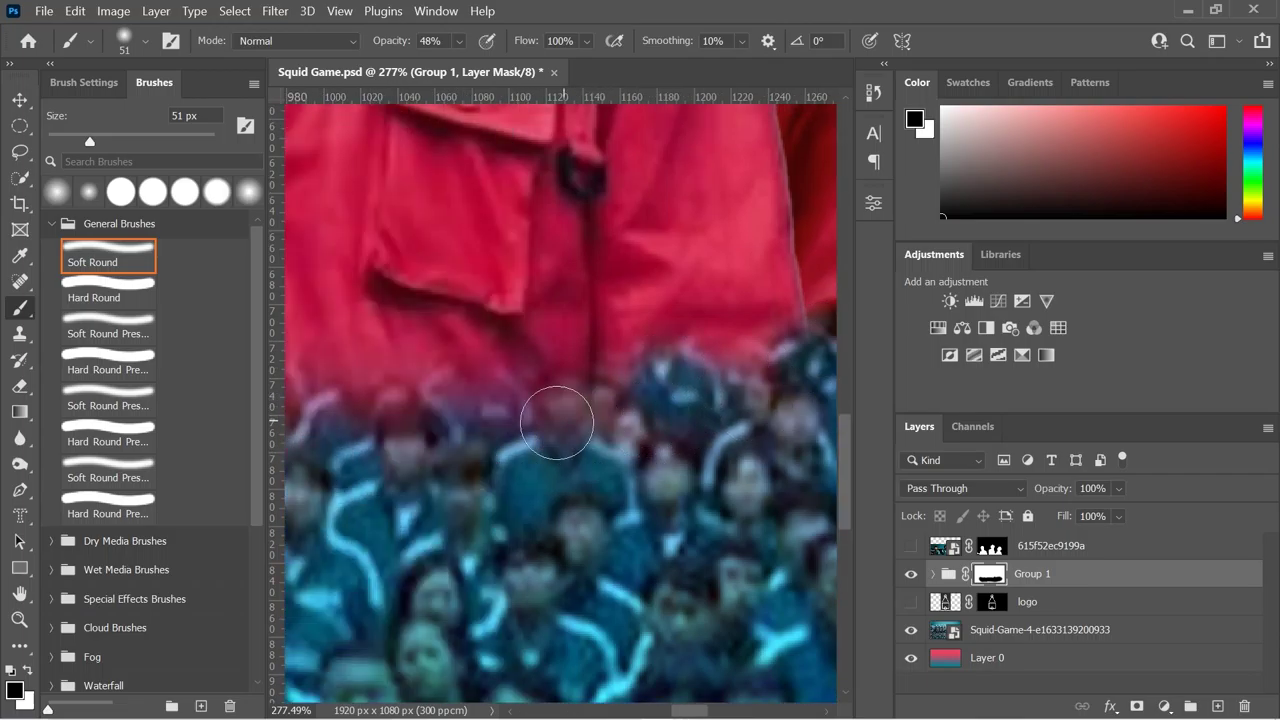
scroll(504, 406, "left", 2)
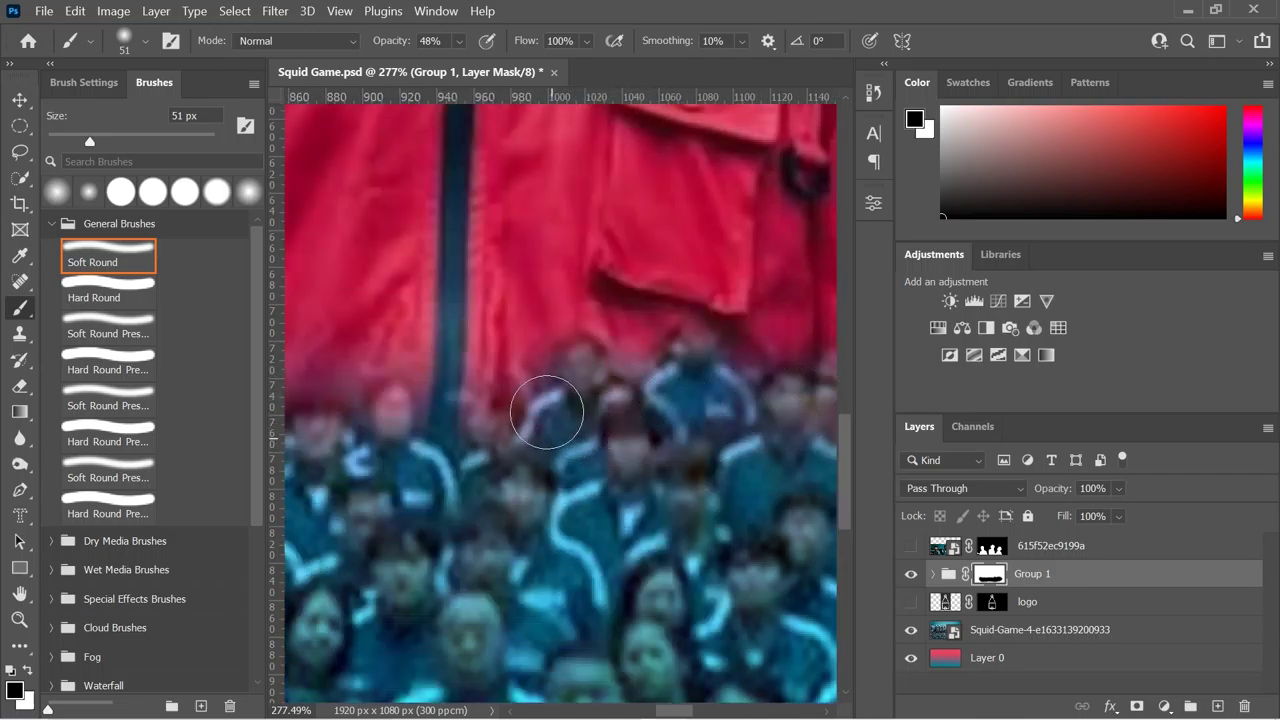
scroll(412, 421, "left", 2)
scroll(471, 406, "left", 2)
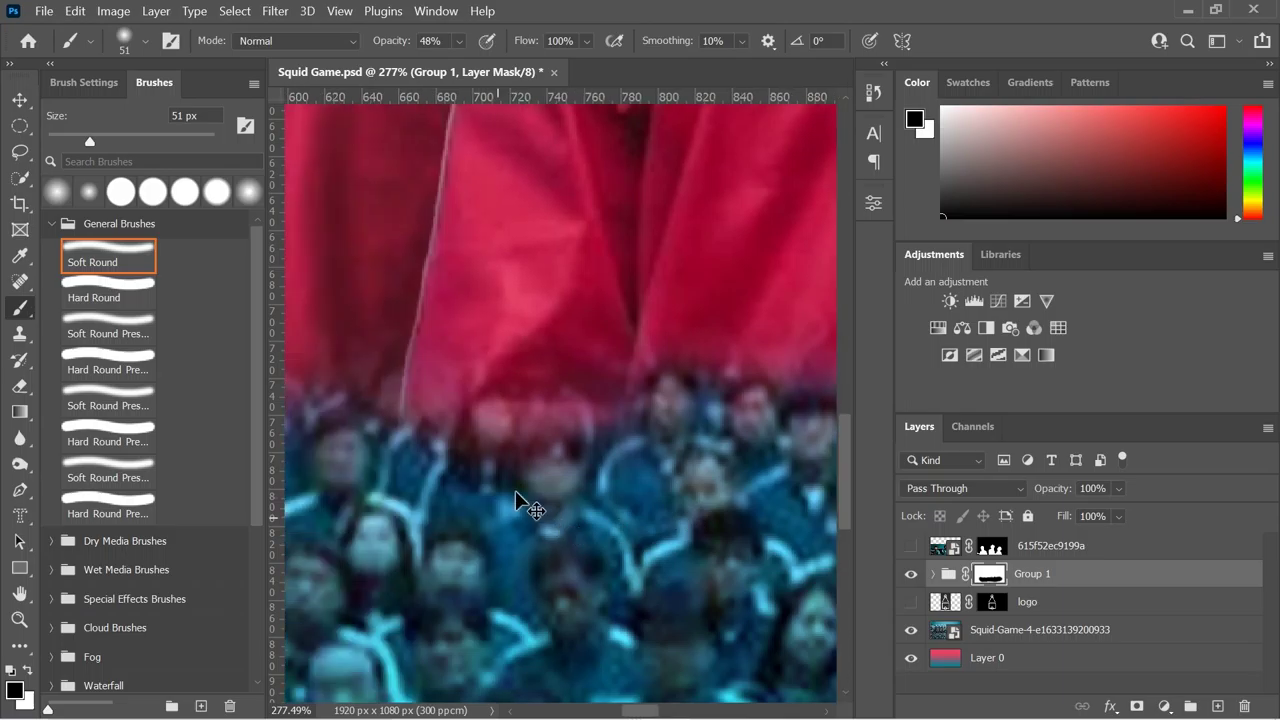
Step: Zoom in to fade another jacket hem into the crowd heads, then view the whole image
key("z")
left_click(585, 392)
left_click(18, 311)
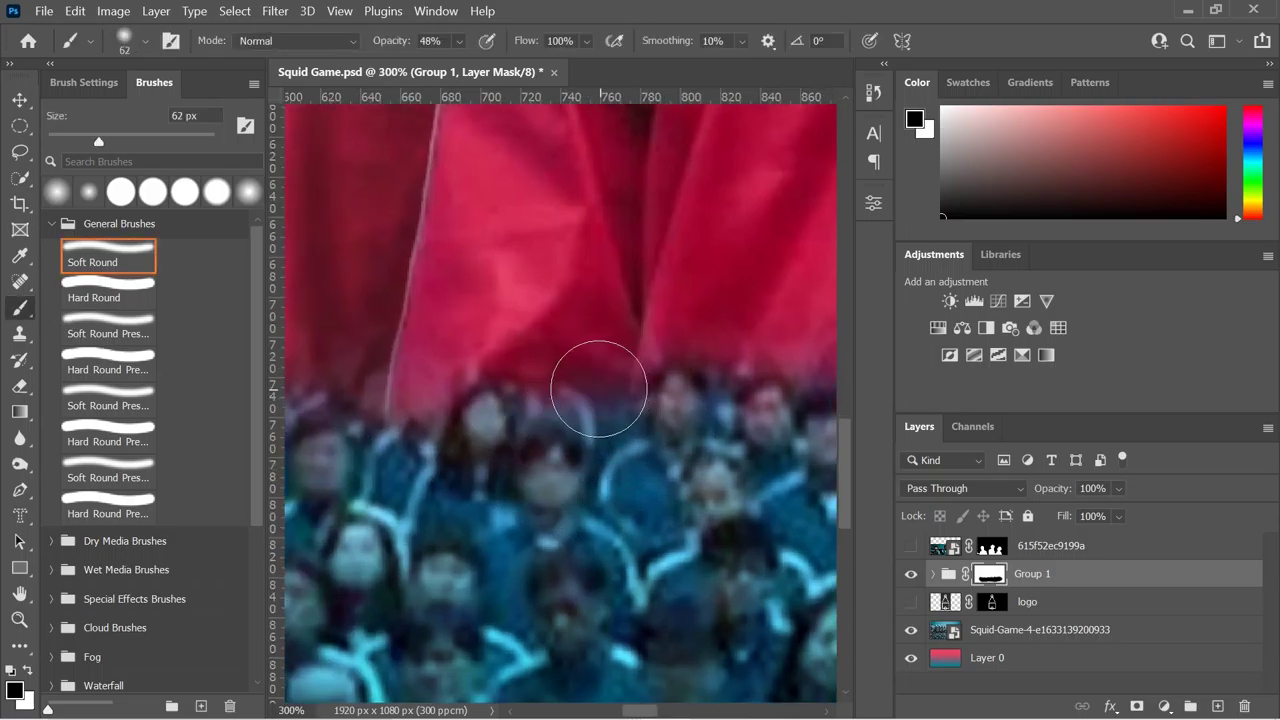
scroll(468, 502, "left", 2)
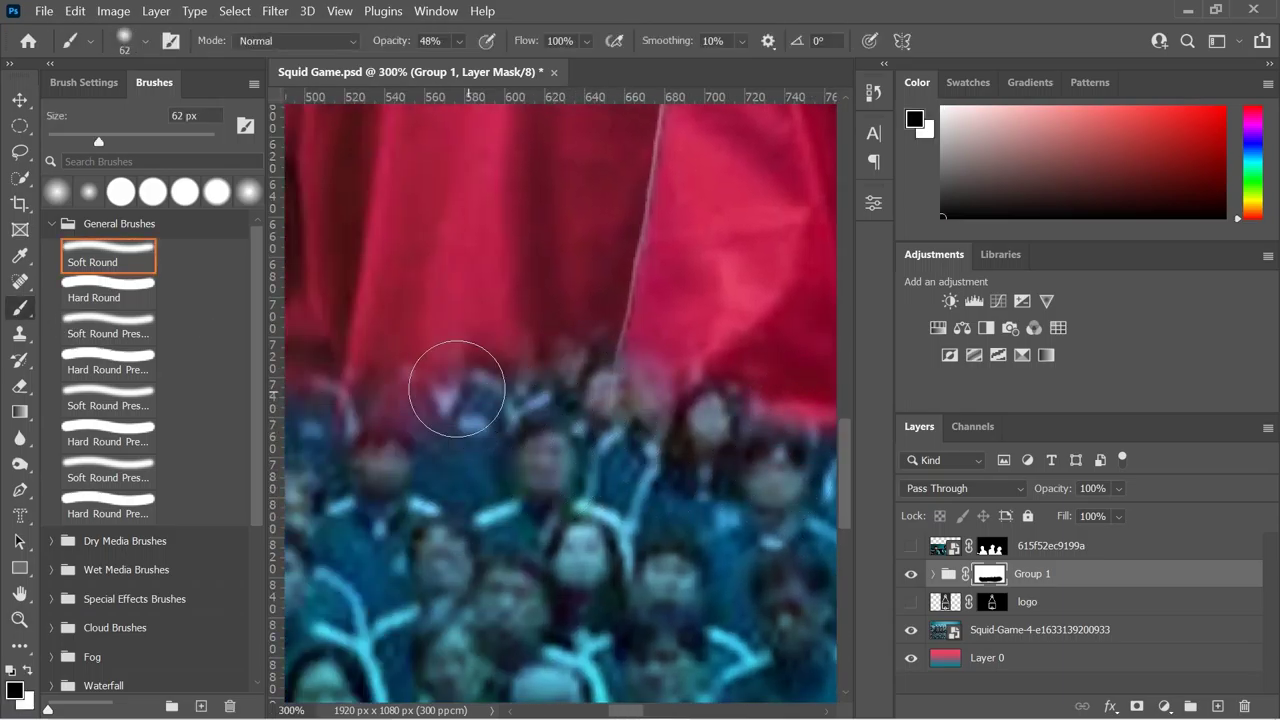
left_click_drag(456, 388, 516, 357)
scroll(470, 410, "left", 2)
scroll(563, 409, "left", 2)
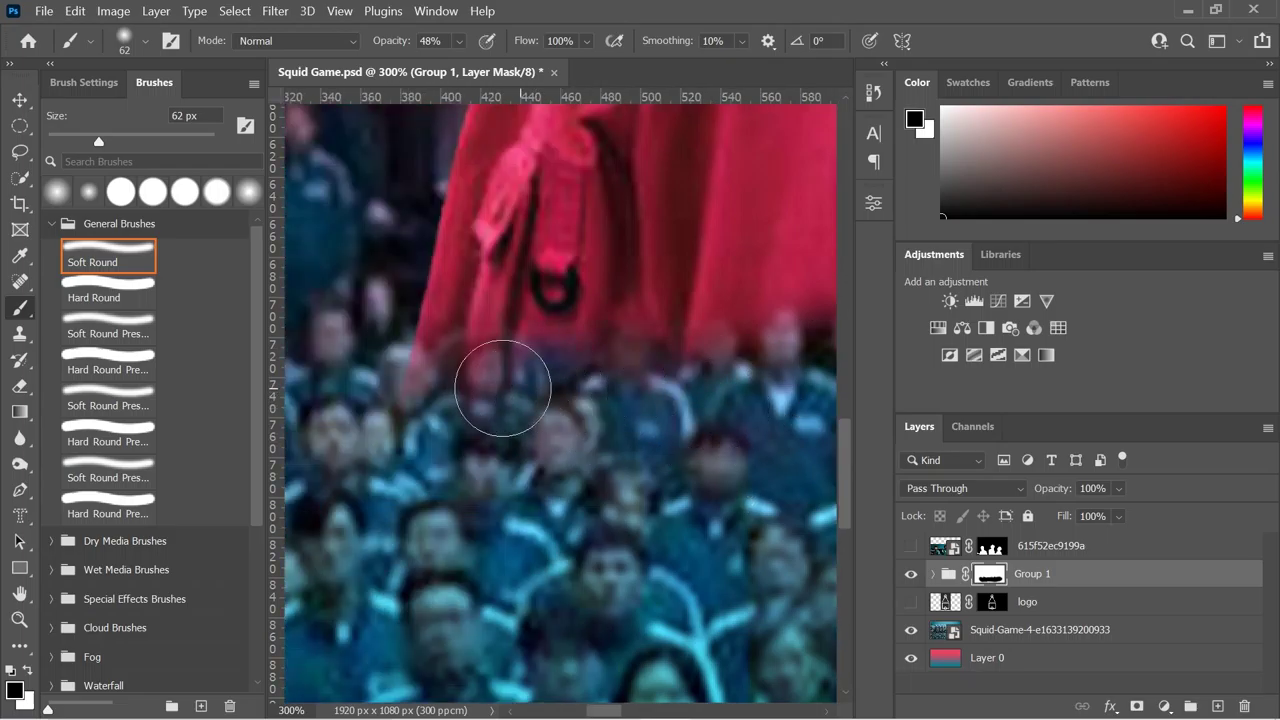
key("ctrl+0")
Step: Restore some red jacket fabric by painting white on the mask with a 32 px brush
scroll(533, 377, "up", 5)
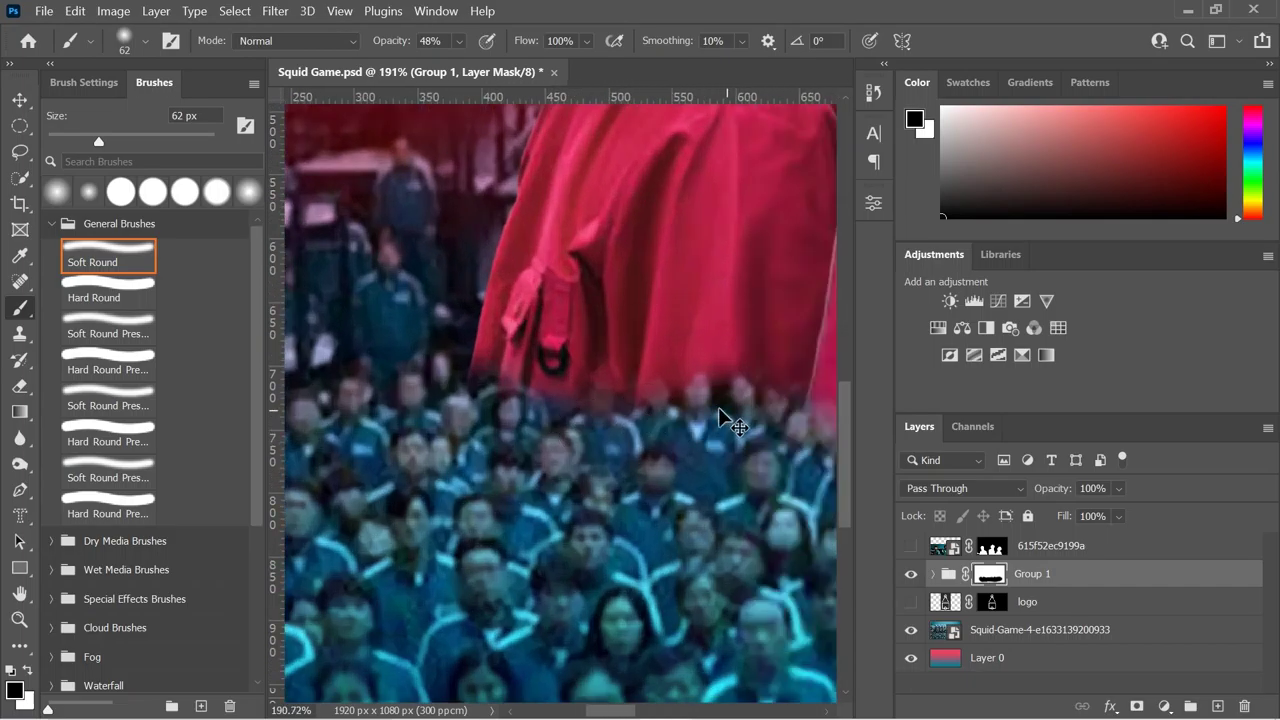
key("bracketleft")
key("bracketleft")
key("bracketleft")
scroll(686, 393, "left", 2)
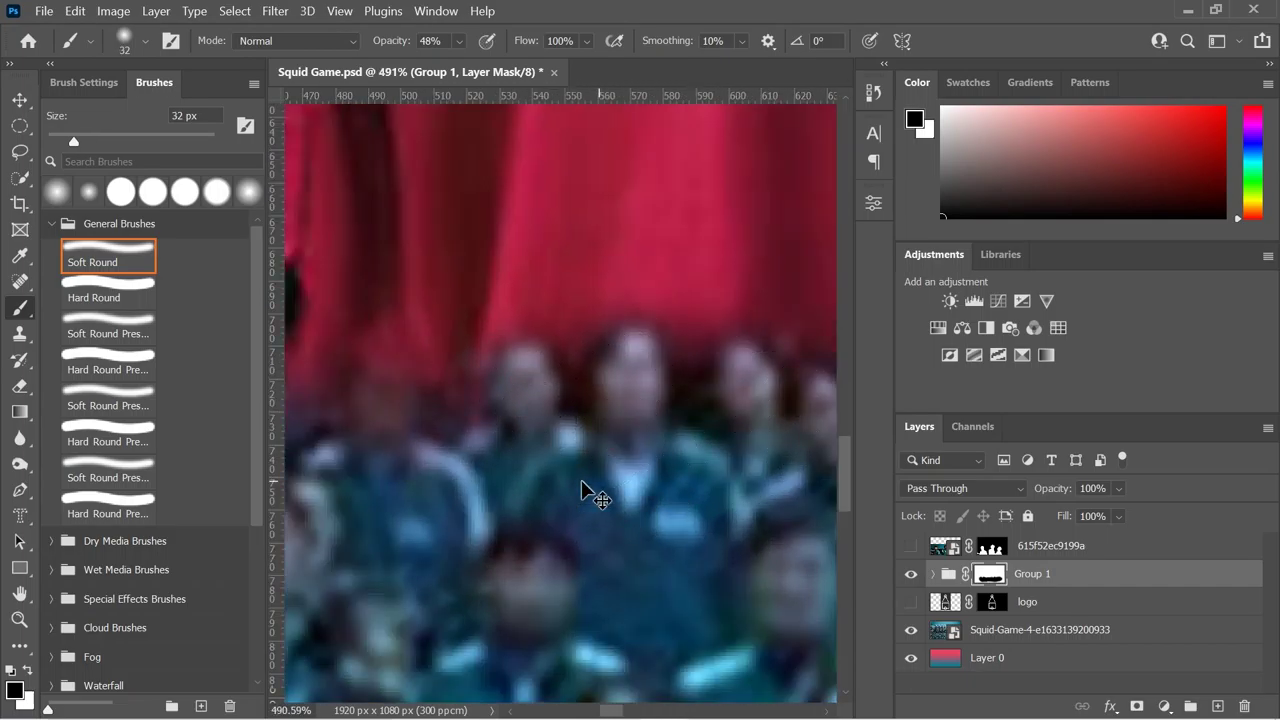
scroll(609, 400, "left", 1)
key("x")
left_click(456, 367)
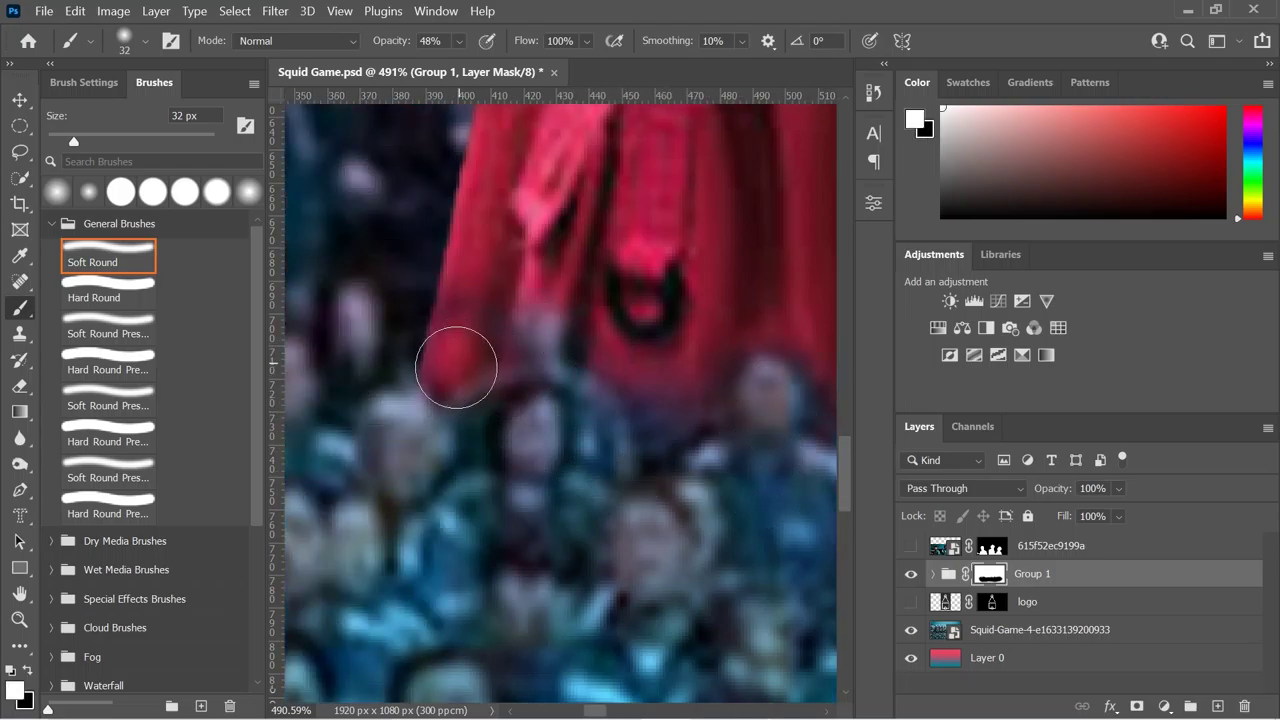
Step: Add a new layer above the logo layer, sample a dark teal, then delete the empty layer
scroll(669, 412, "down", 5)
scroll(669, 412, "down", 3)
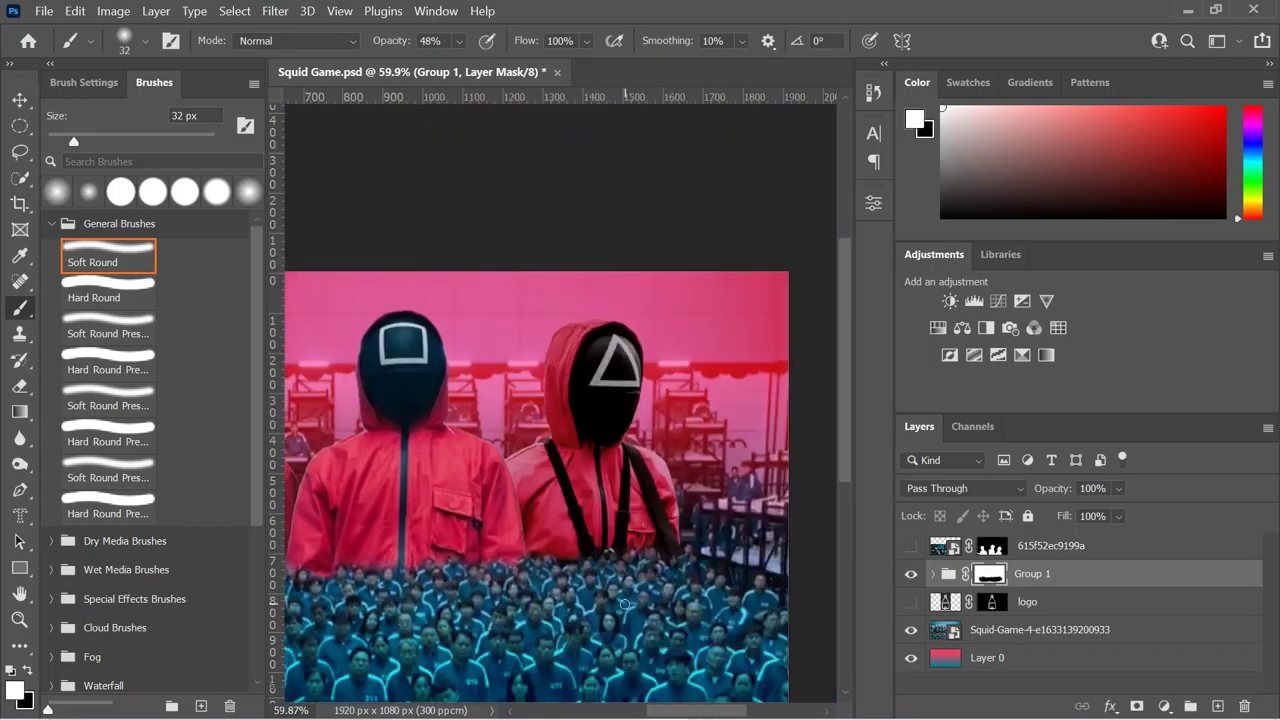
left_click(1060, 601)
left_click(1217, 706)
scroll(309, 421, "down", 1)
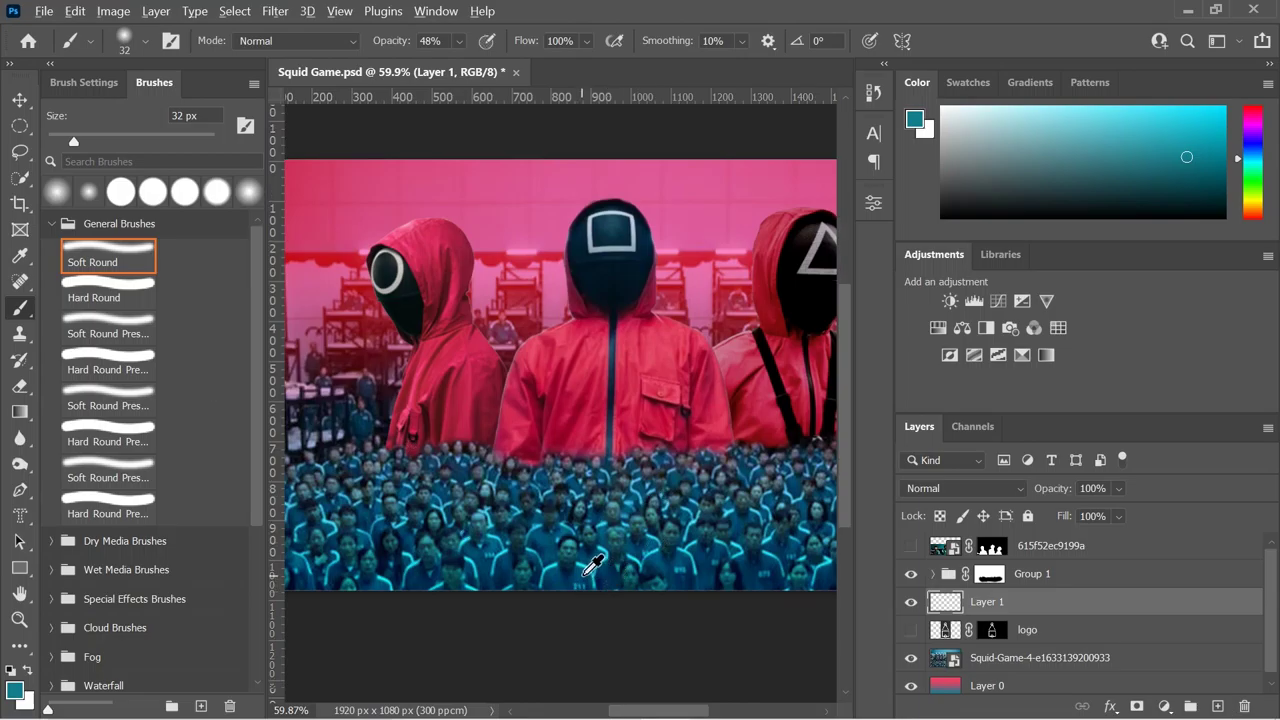
left_click(585, 575, "alt")
left_click_drag(487, 467, 540, 467)
key("Delete")
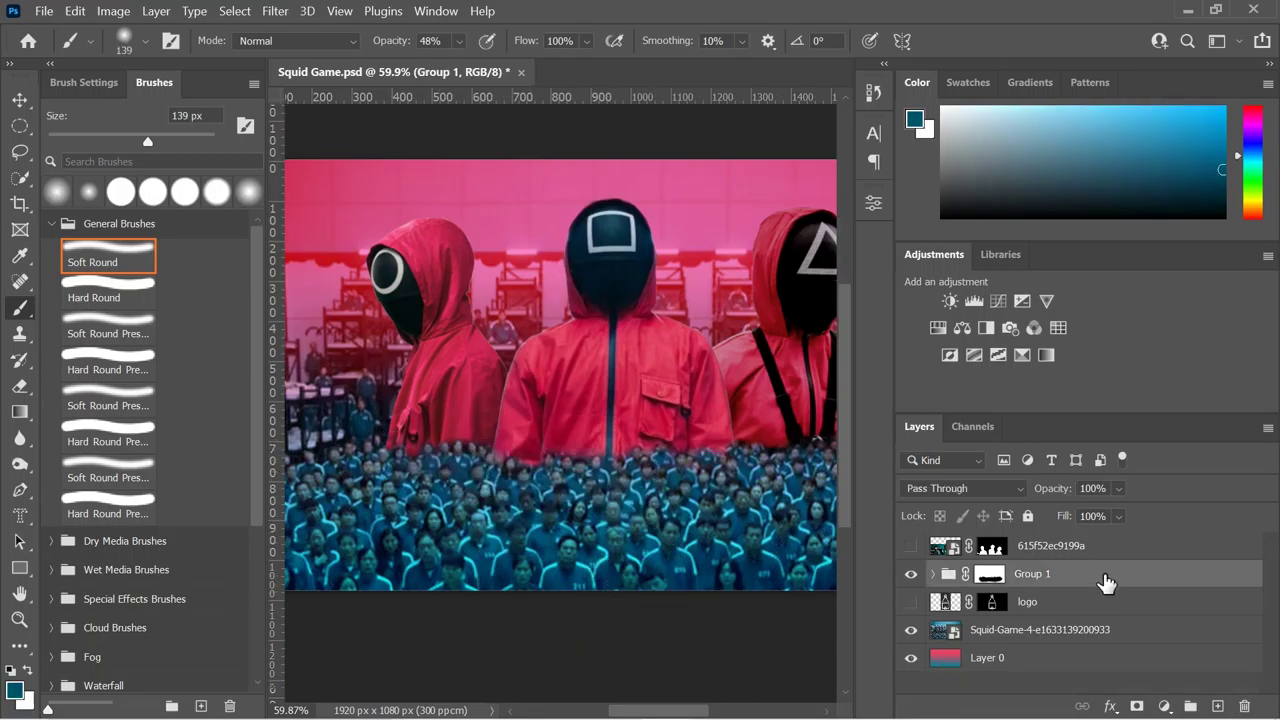
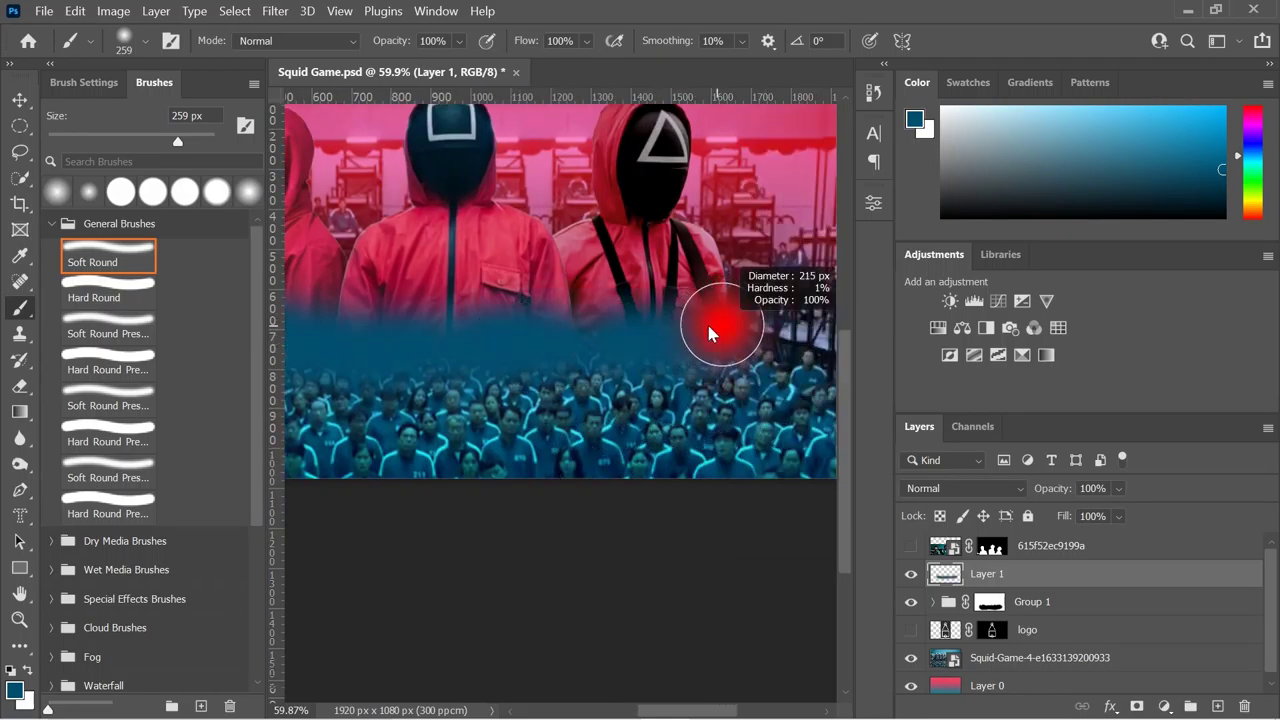
Step: Add a layer mask to Layer 1 so the teal band can be blended
scroll(458, 360, "left", 4)
scroll(681, 414, "up", 2)
left_click(1137, 706)
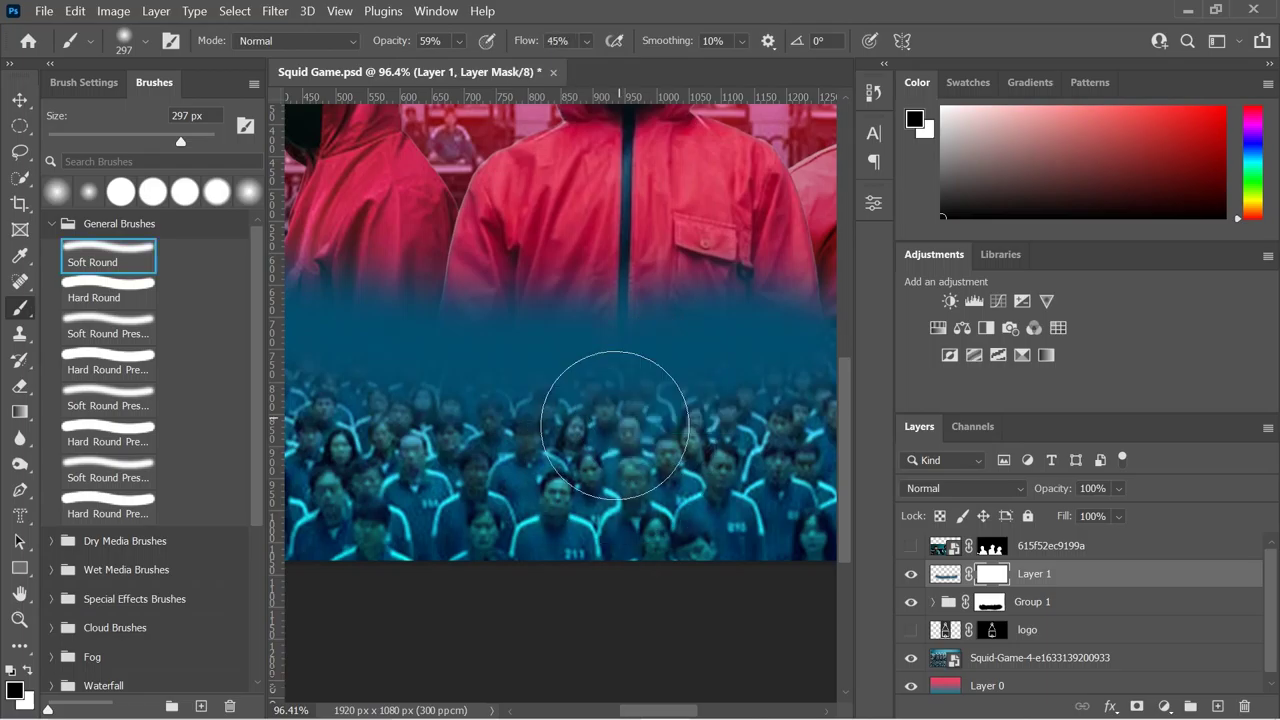
scroll(615, 425, "left", 3)
scroll(586, 371, "left", 2)
scroll(443, 400, "up", 3)
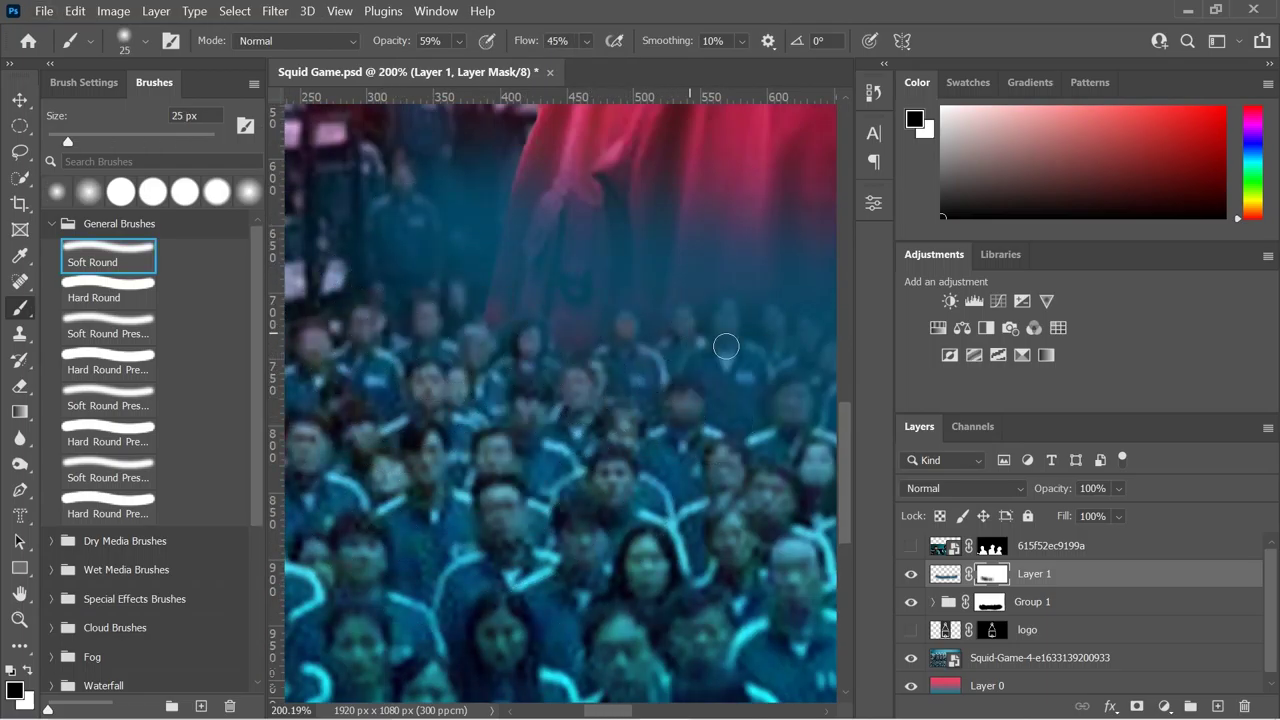
scroll(650, 342, "right", 3)
scroll(647, 358, "right", 2)
scroll(700, 450, "right", 2)
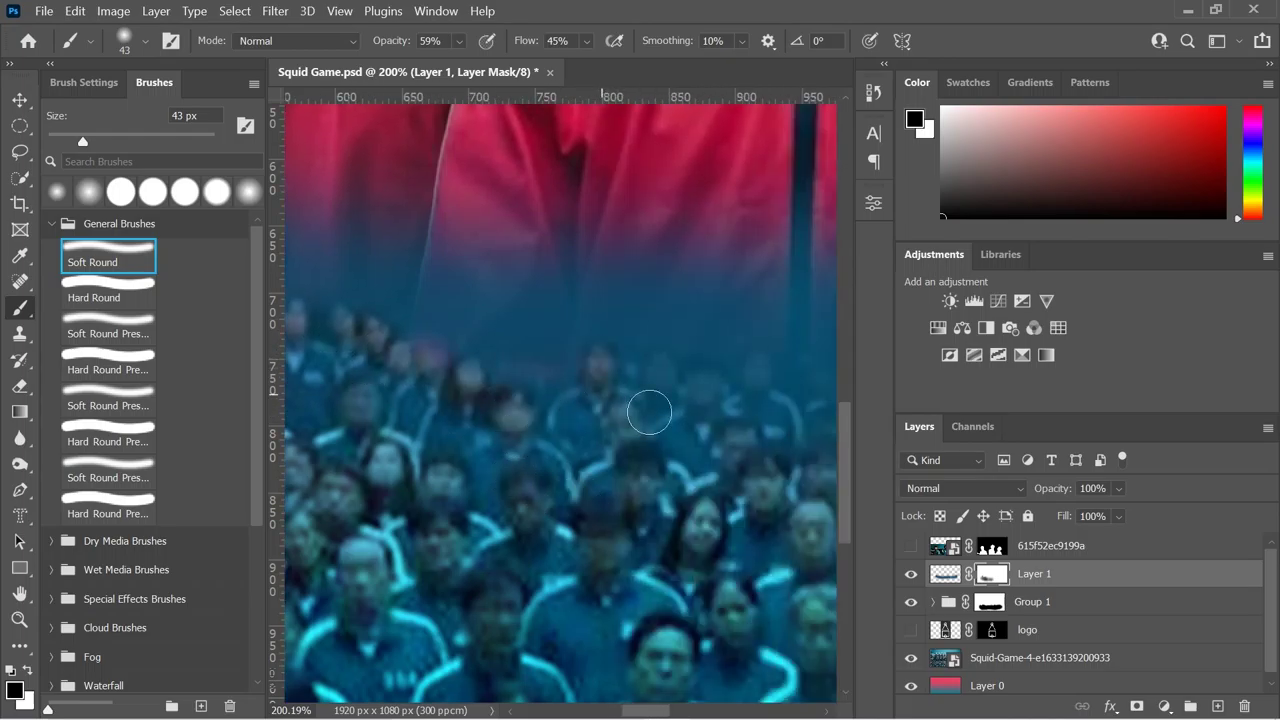
scroll(689, 391, "right", 2)
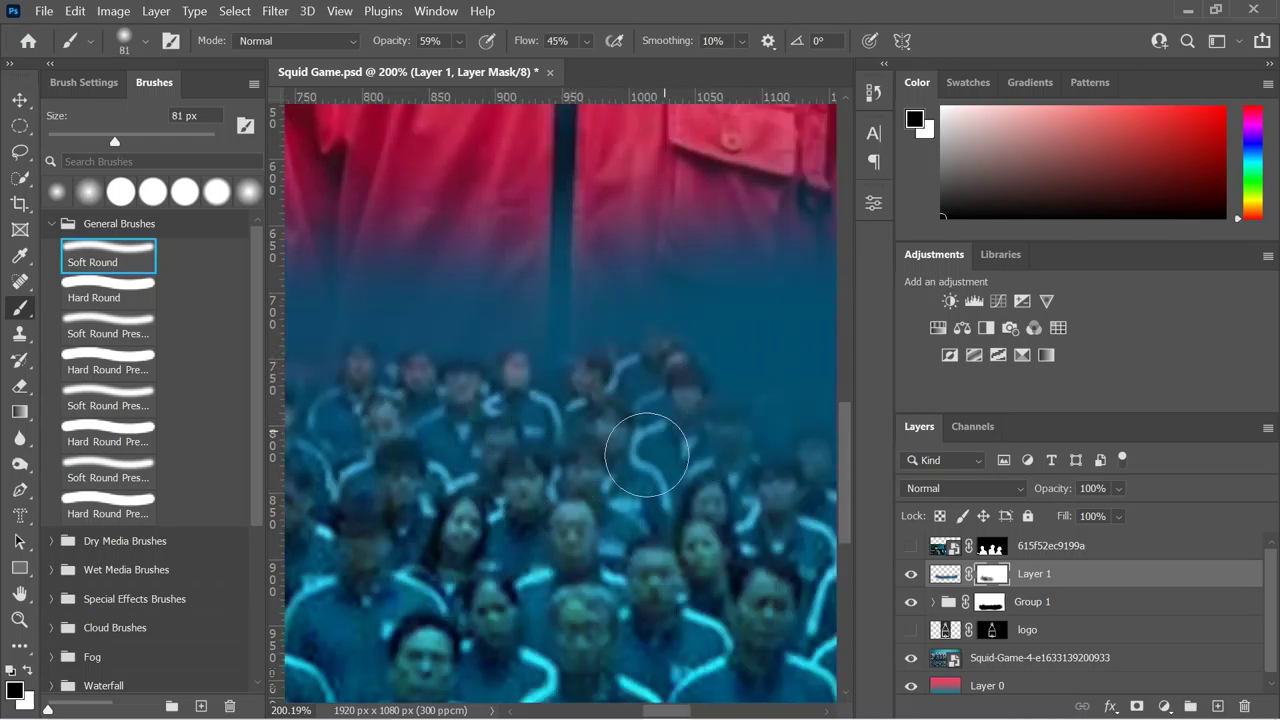
scroll(647, 455, "down", 2)
scroll(606, 463, "down", 2)
scroll(653, 420, "right", 2)
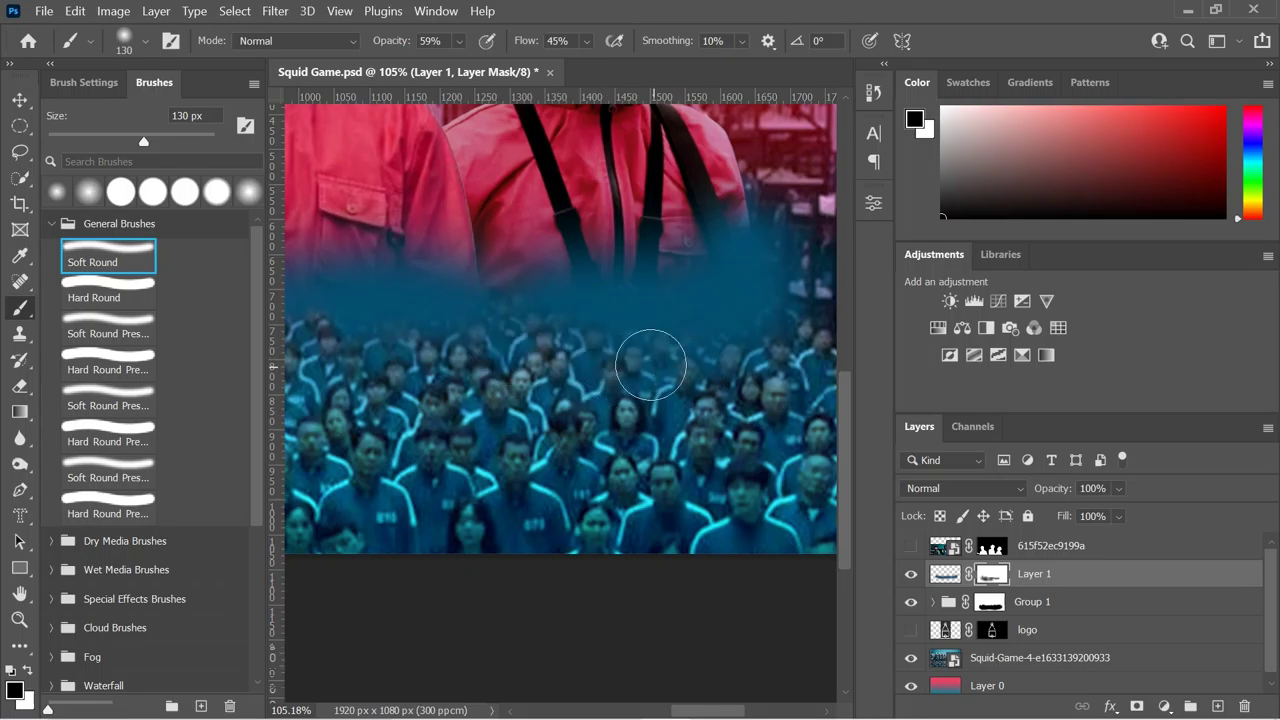
Step: Soften the teal band on Layer 1's mask and shift the colour hue toward cyan
scroll(640, 360, "up", 4)
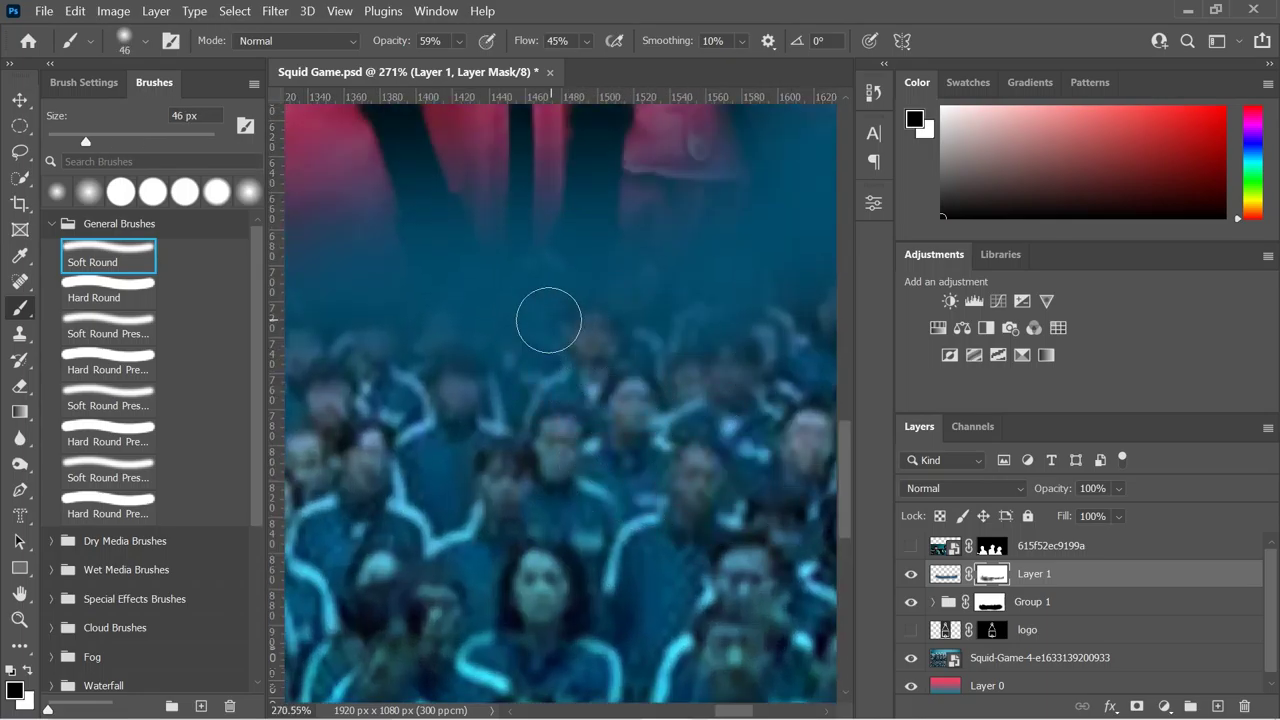
scroll(531, 429, "left", 2)
scroll(471, 451, "left", 2)
scroll(781, 397, "left", 2)
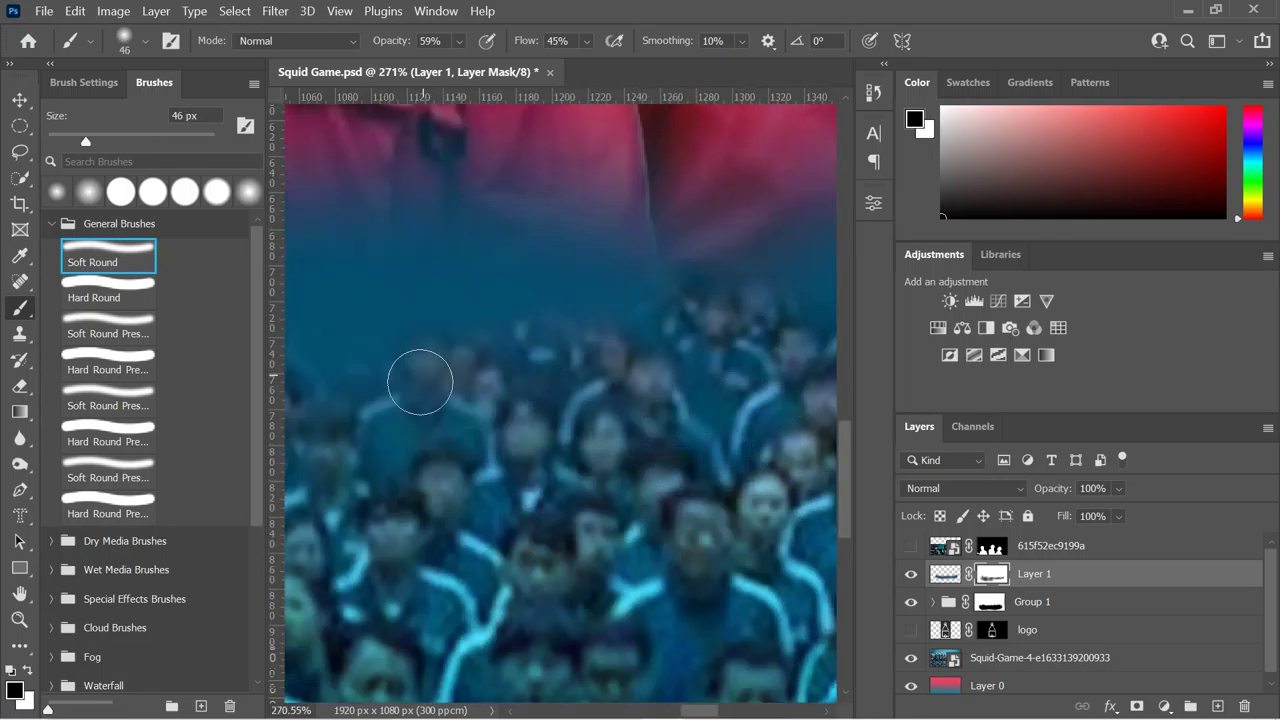
scroll(420, 382, "left", 2)
scroll(500, 420, "down", 1)
scroll(580, 534, "down", 3)
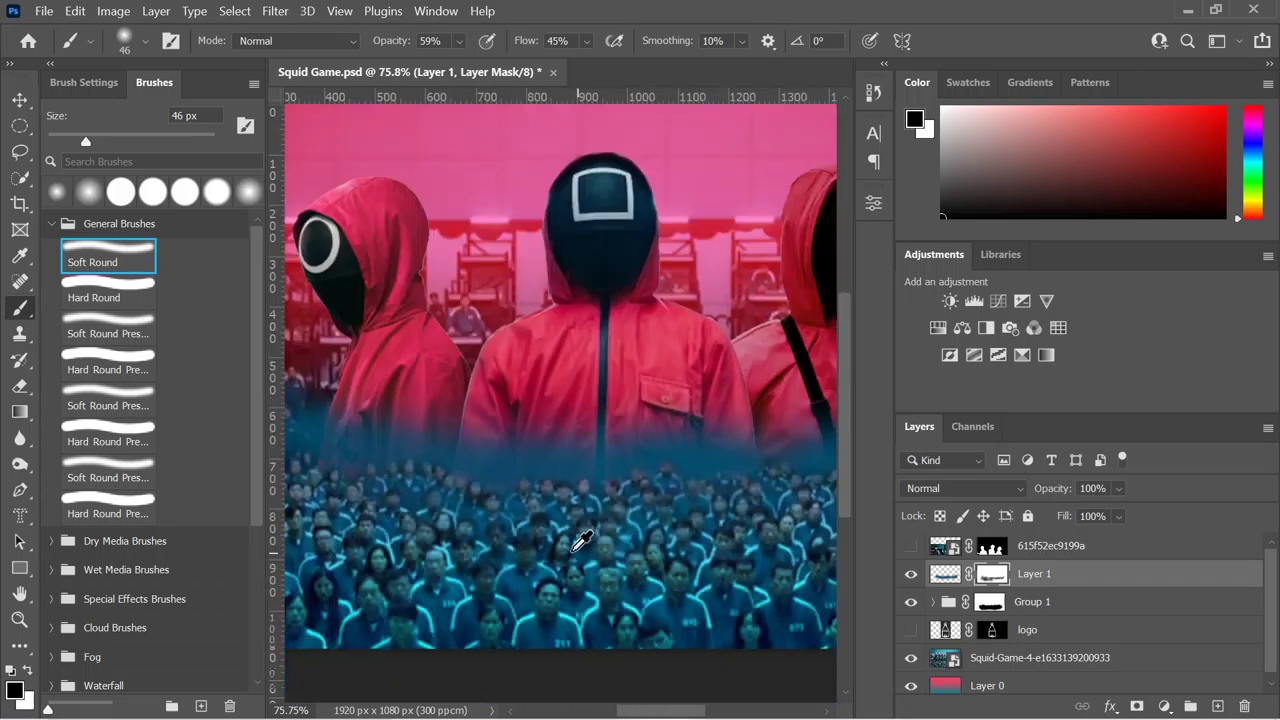
scroll(610, 500, "up", 1)
scroll(650, 460, "down", 1)
scroll(643, 458, "up", 2)
scroll(697, 319, "up", 1)
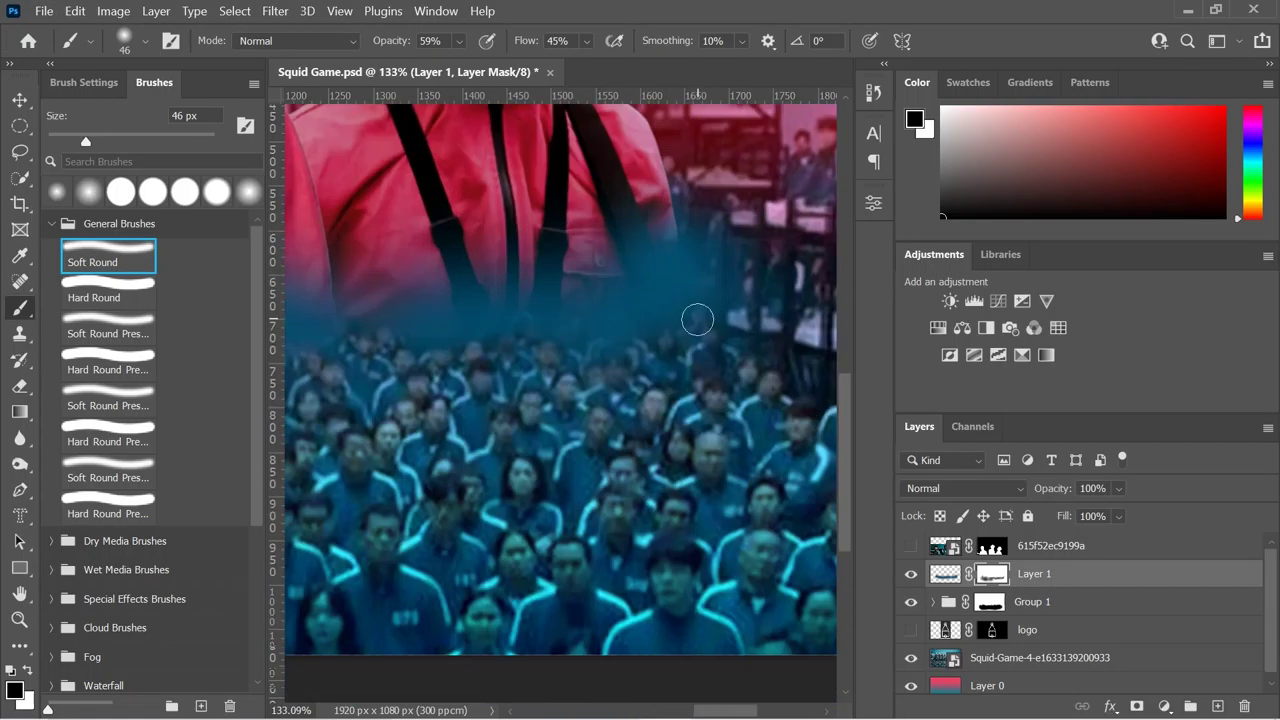
scroll(607, 340, "down", 3)
scroll(600, 262, "up", 1)
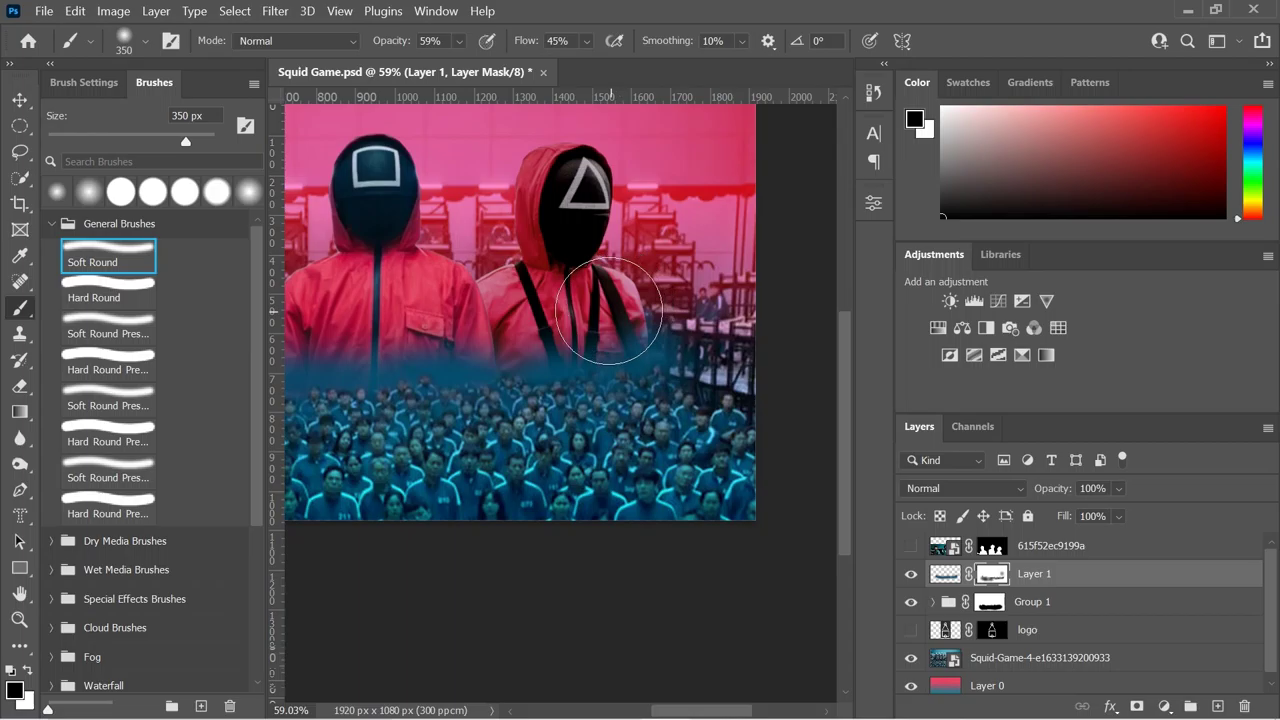
scroll(450, 340, "left", 3)
scroll(540, 370, "left", 2)
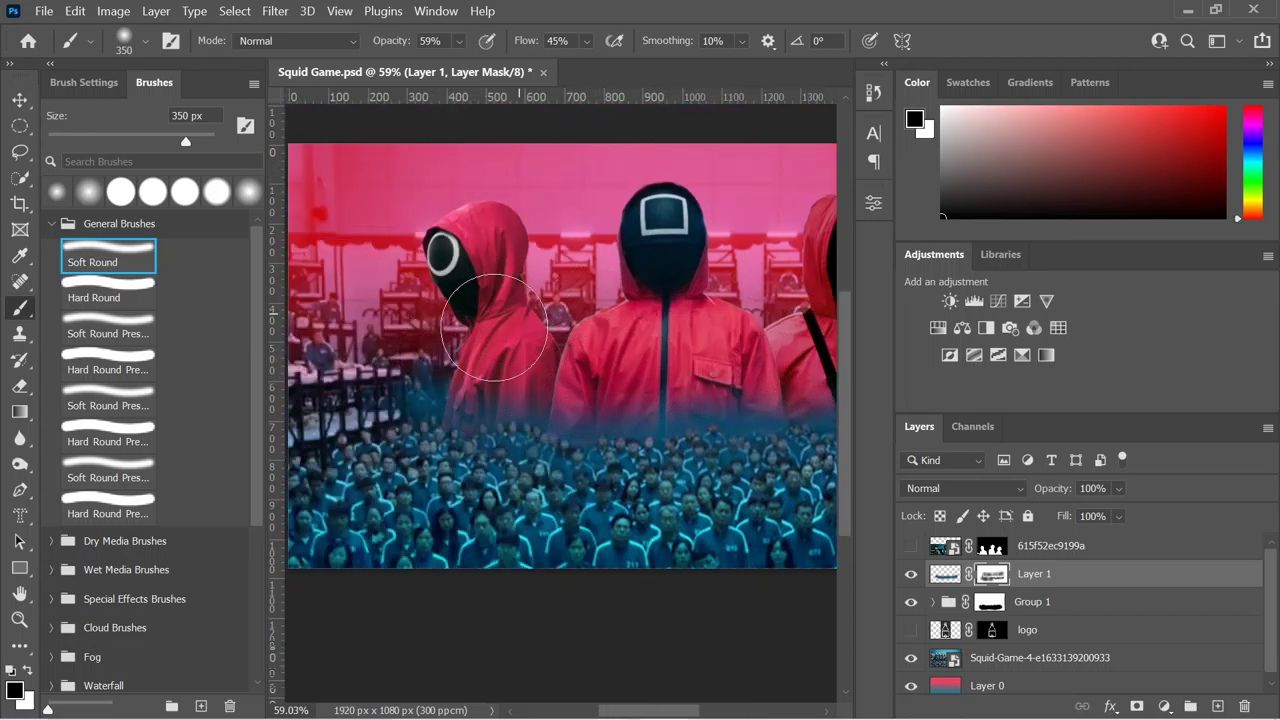
scroll(494, 328, "down", 2)
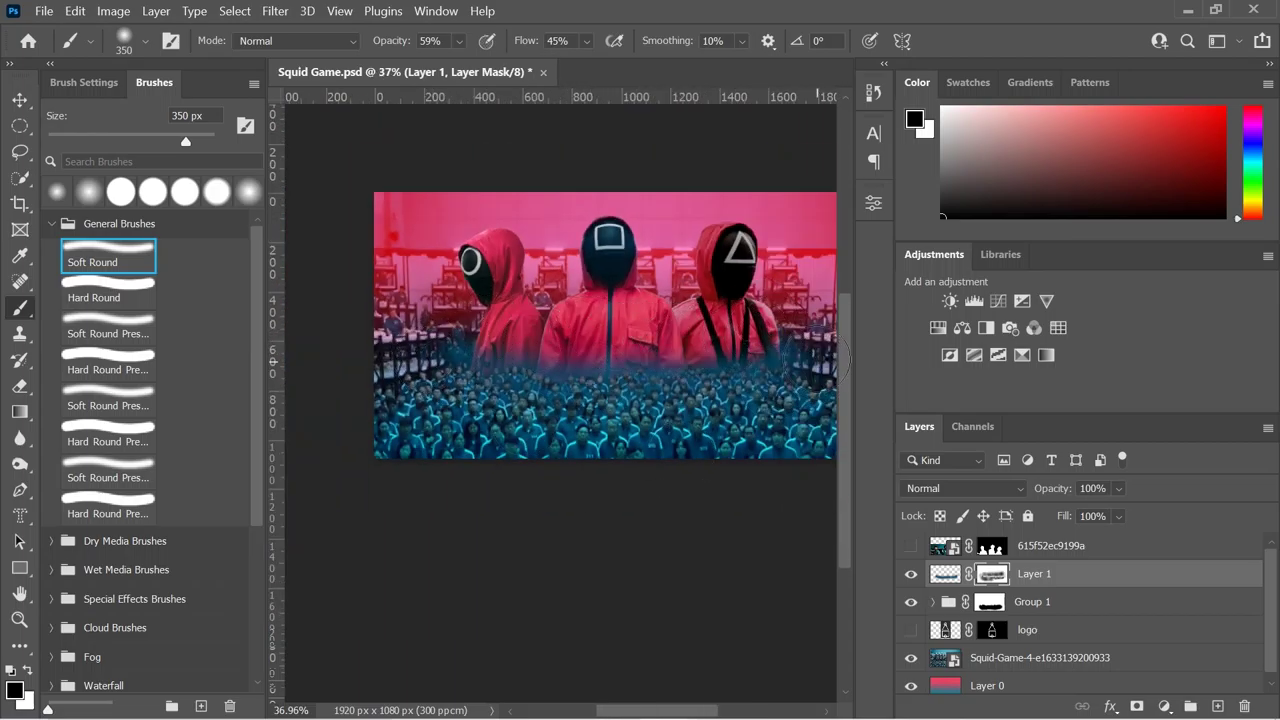
scroll(671, 471, "up", 2)
scroll(674, 451, "up", 2)
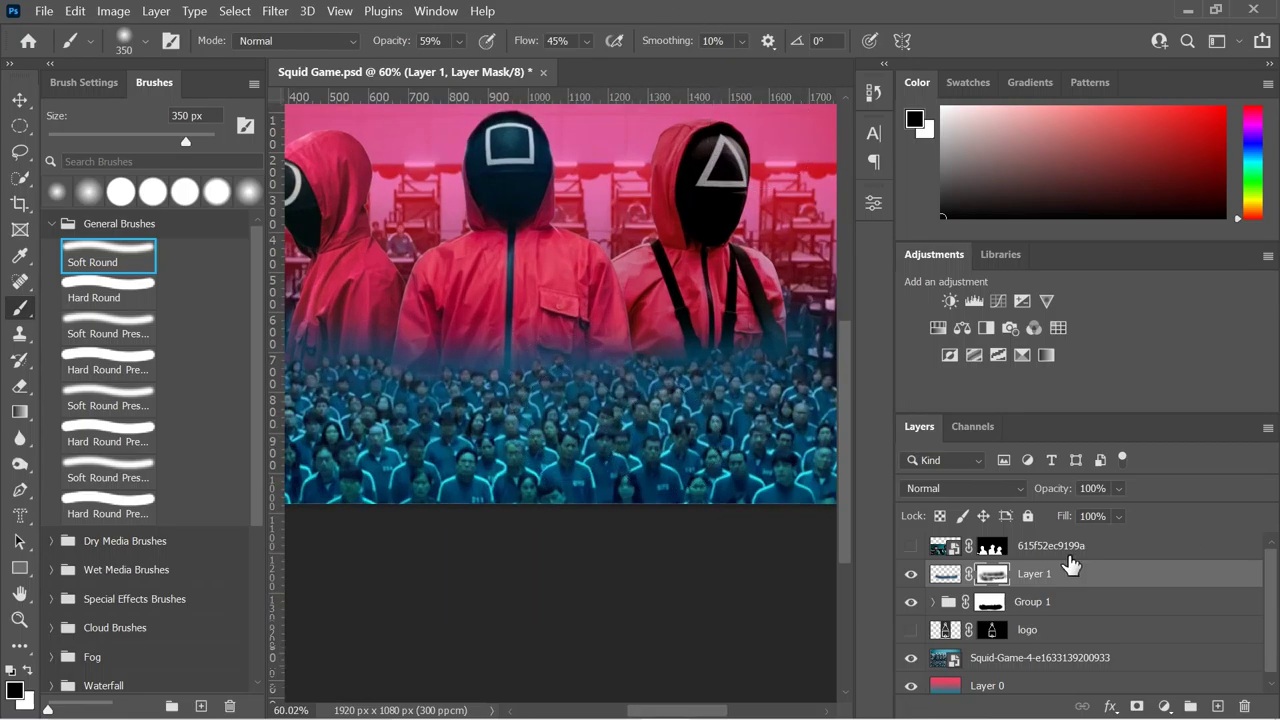
scroll(708, 398, "down", 2)
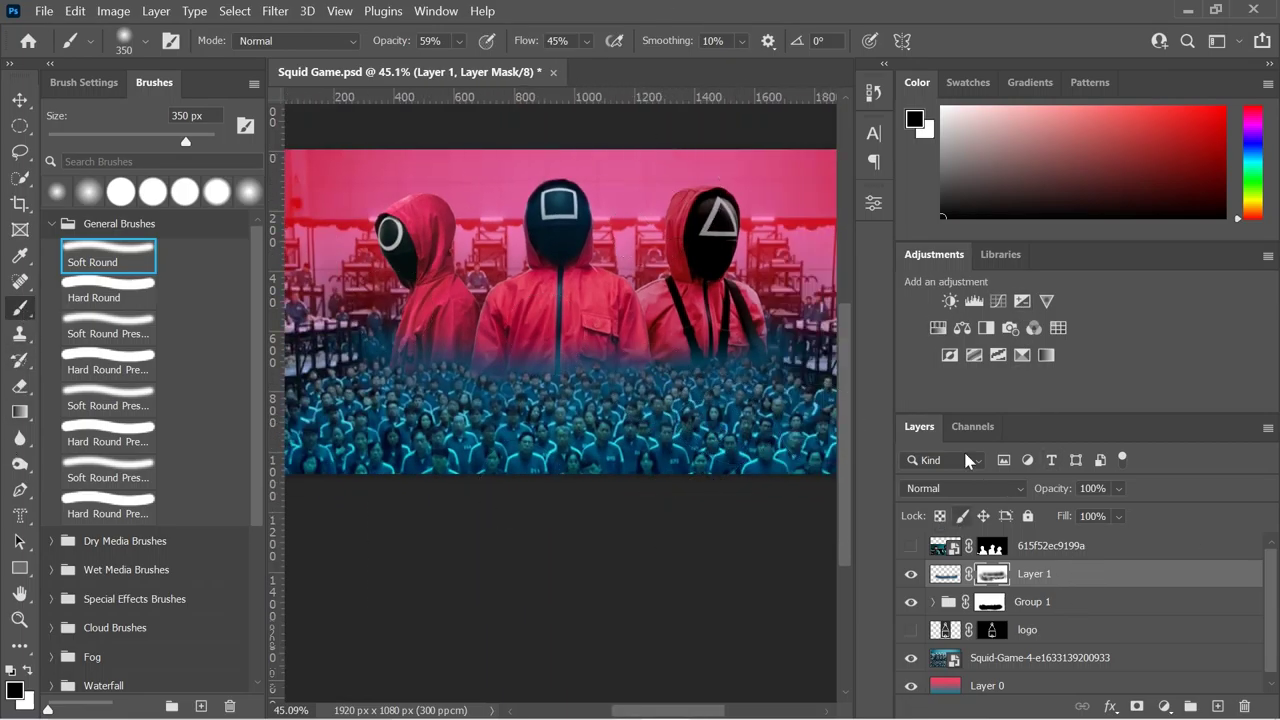
left_click_drag(1240, 222, 1247, 166)
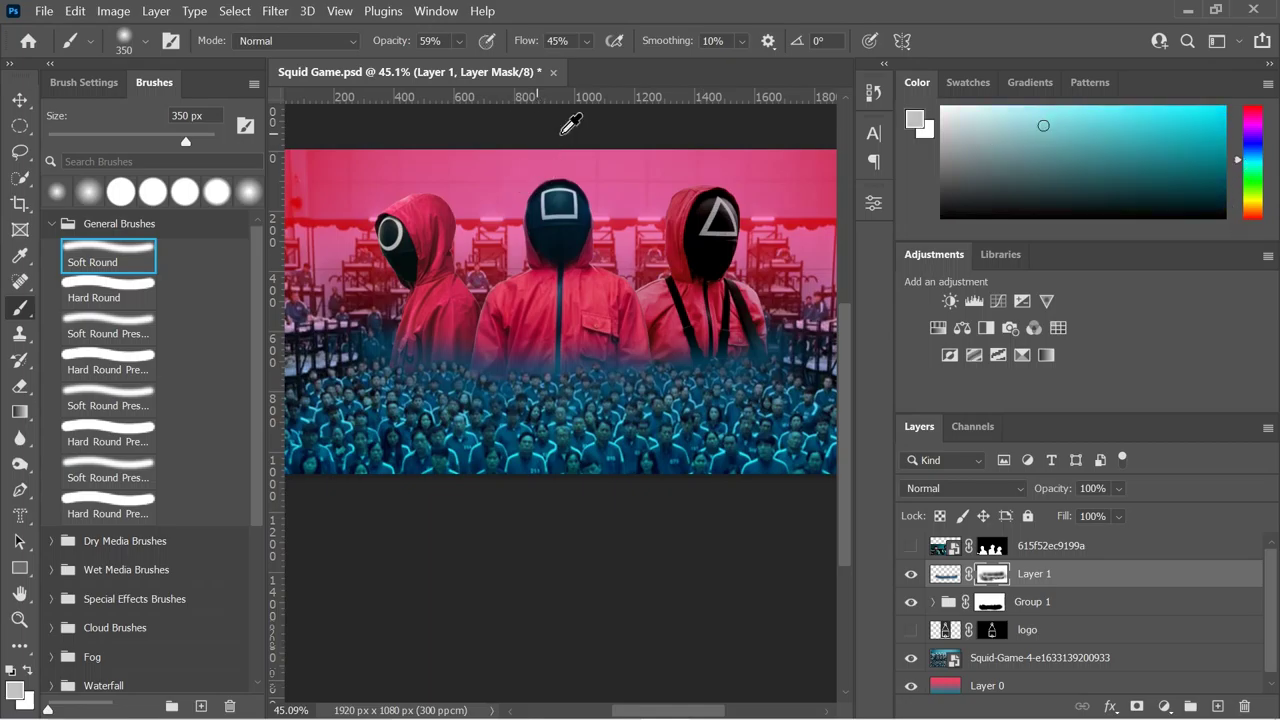
scroll(570, 124, "down", 3)
Step: Create a new Layer 2 in Linear Dodge (Add) mode and sample the background pink
left_click(1119, 549)
key("ctrl+shift+alt+n")
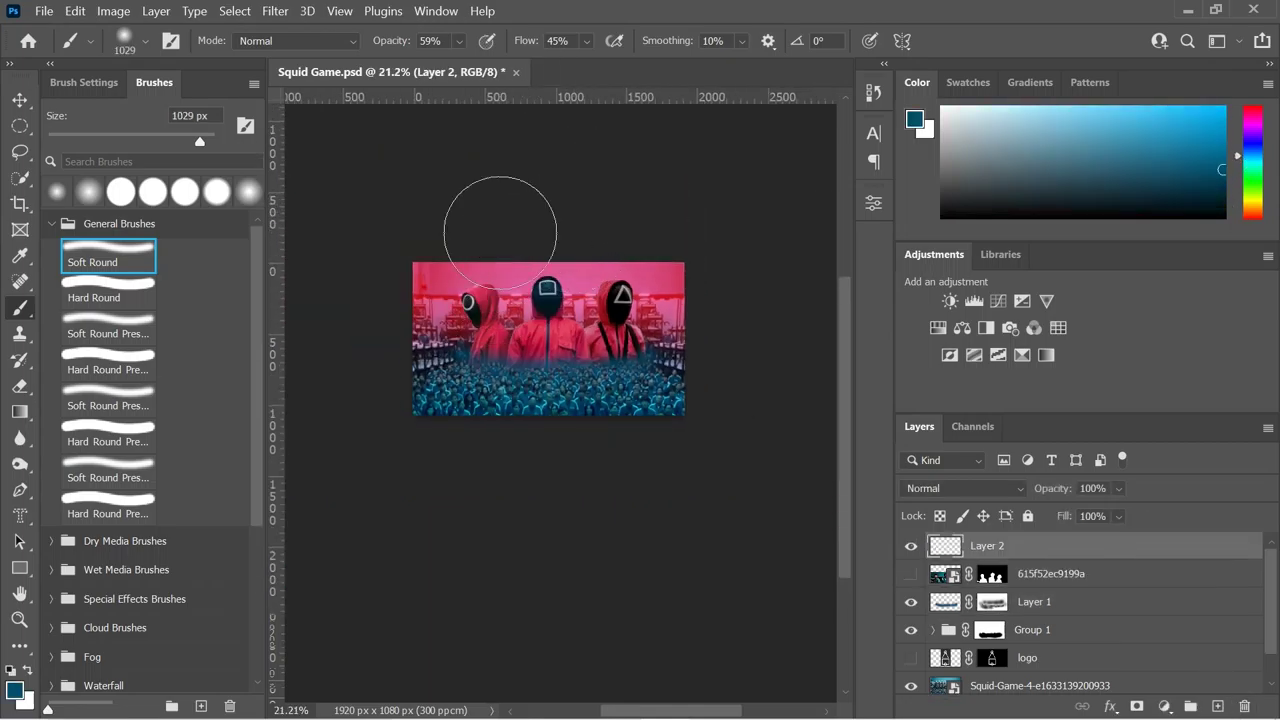
scroll(571, 371, "up", 2)
scroll(565, 380, "up", 2)
left_click(965, 488)
left_click(950, 405)
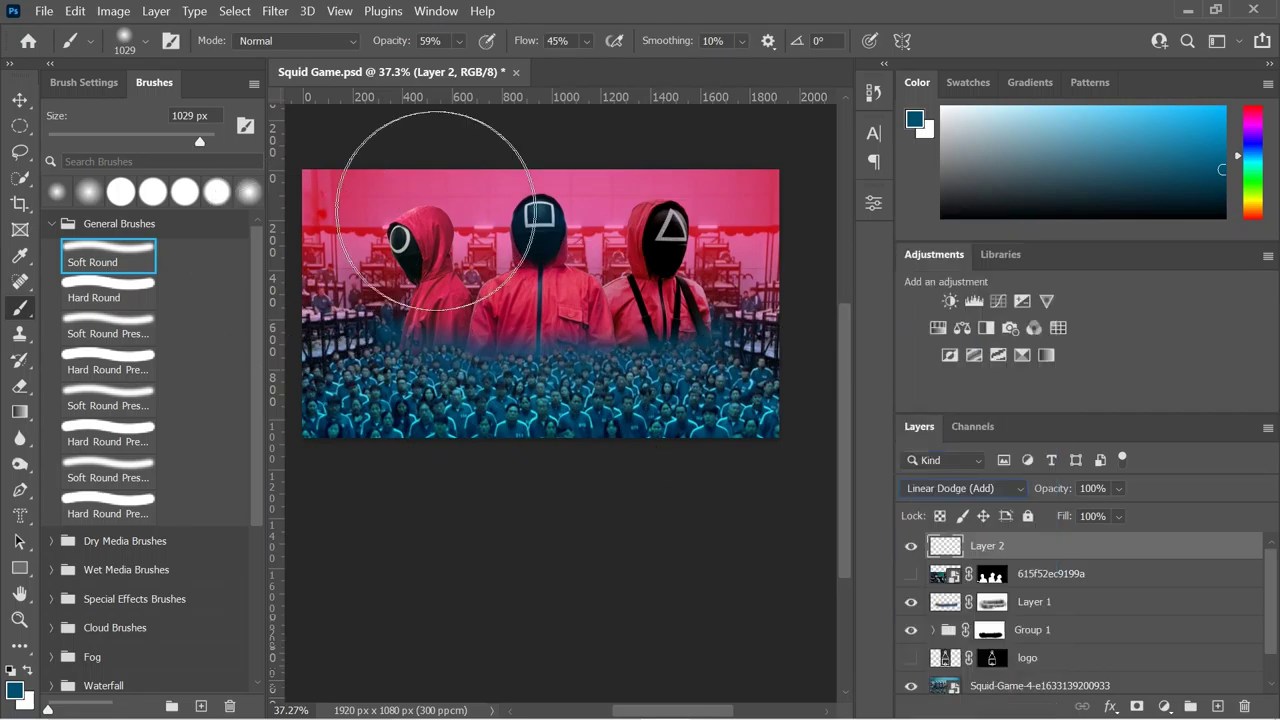
left_click(512, 172, "alt")
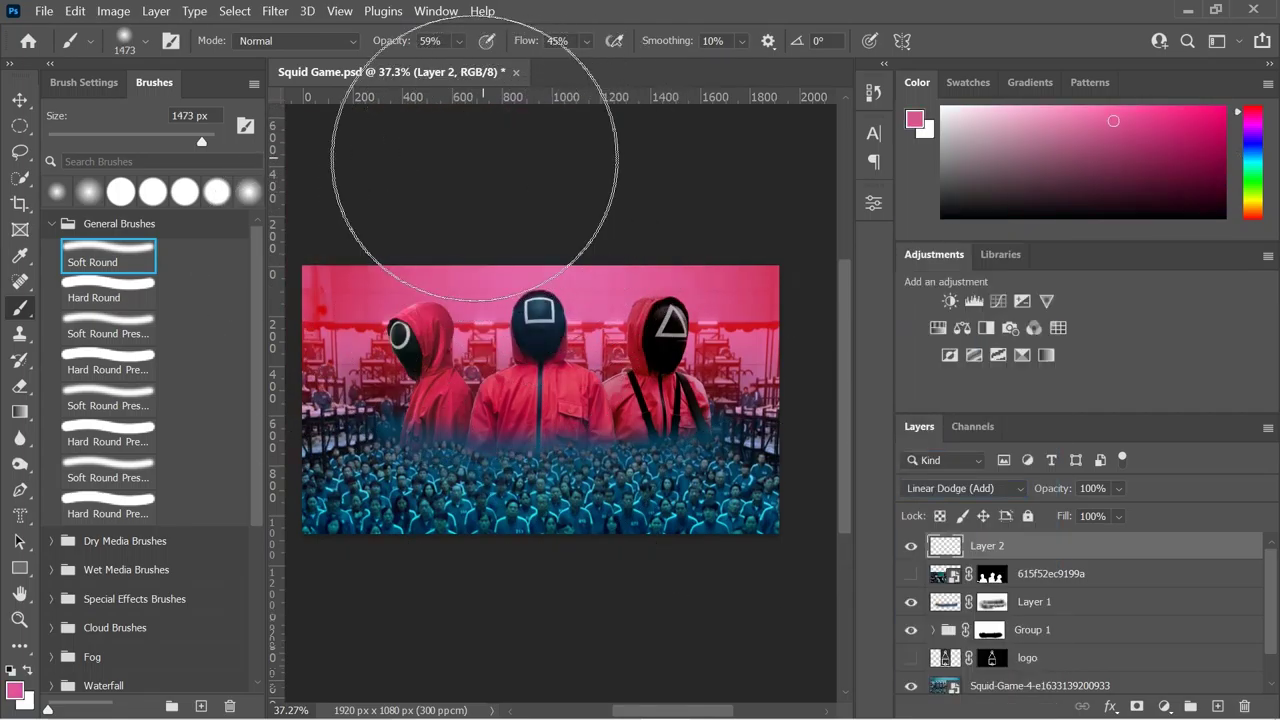
Step: Add a Hue/Saturation layer above Layer 1 at Saturation +72, Lightness +75, with its mask inverted
scroll(604, 455, "up", 1)
left_click(1050, 573)
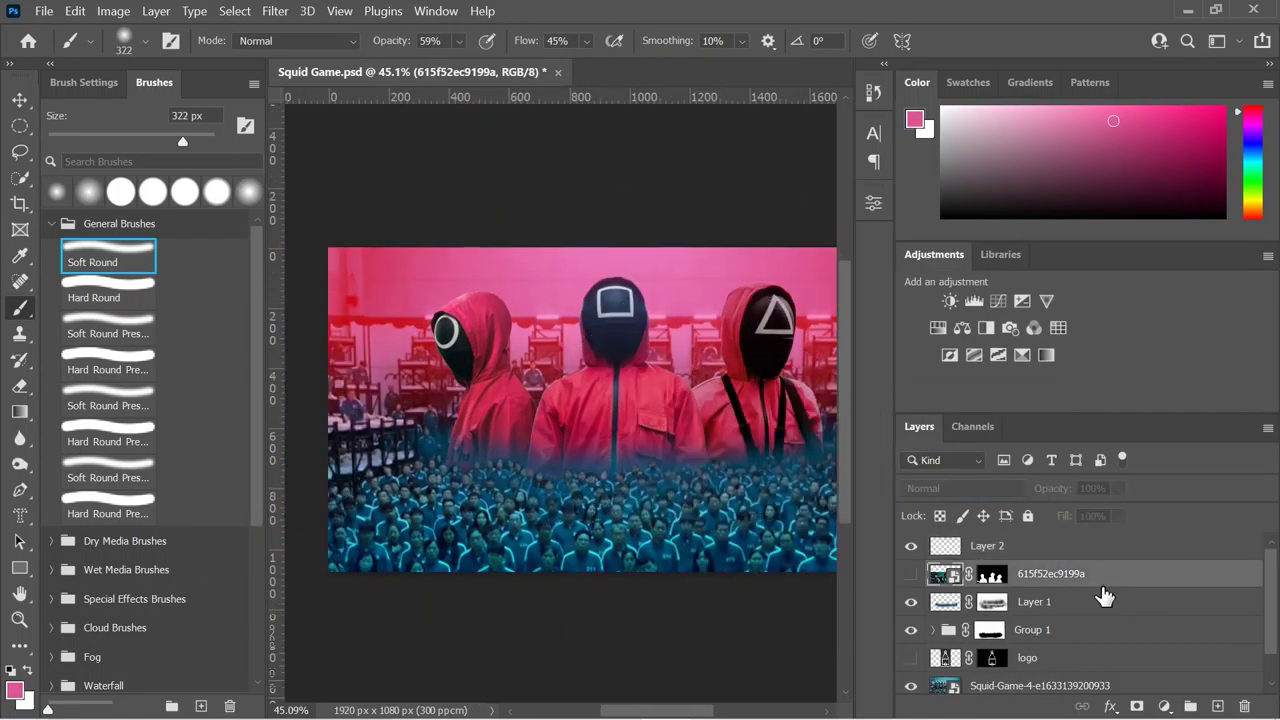
left_click(1104, 599)
left_click(962, 328)
left_click_drag(703, 376, 789, 376)
left_click_drag(703, 415, 795, 420)
left_click(812, 197)
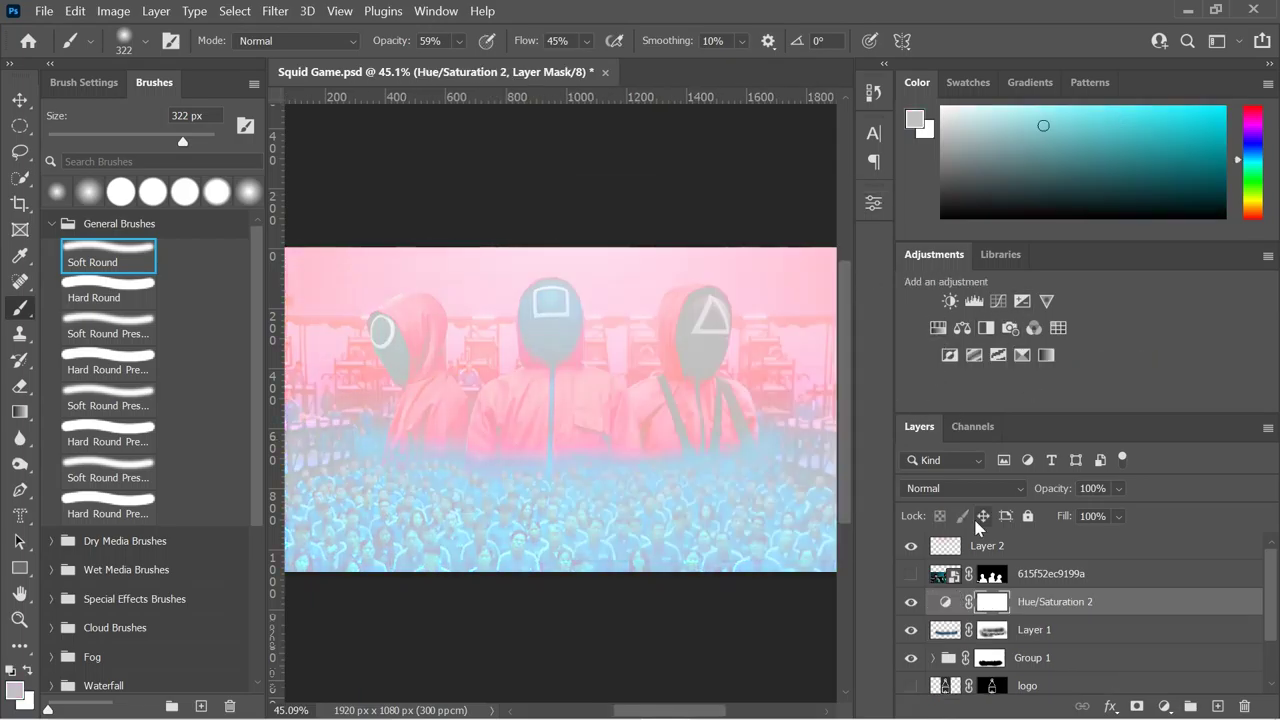
key("ctrl+i")
scroll(528, 343, "up", 3)
scroll(1120, 620, "down", 1)
left_click(1120, 630)
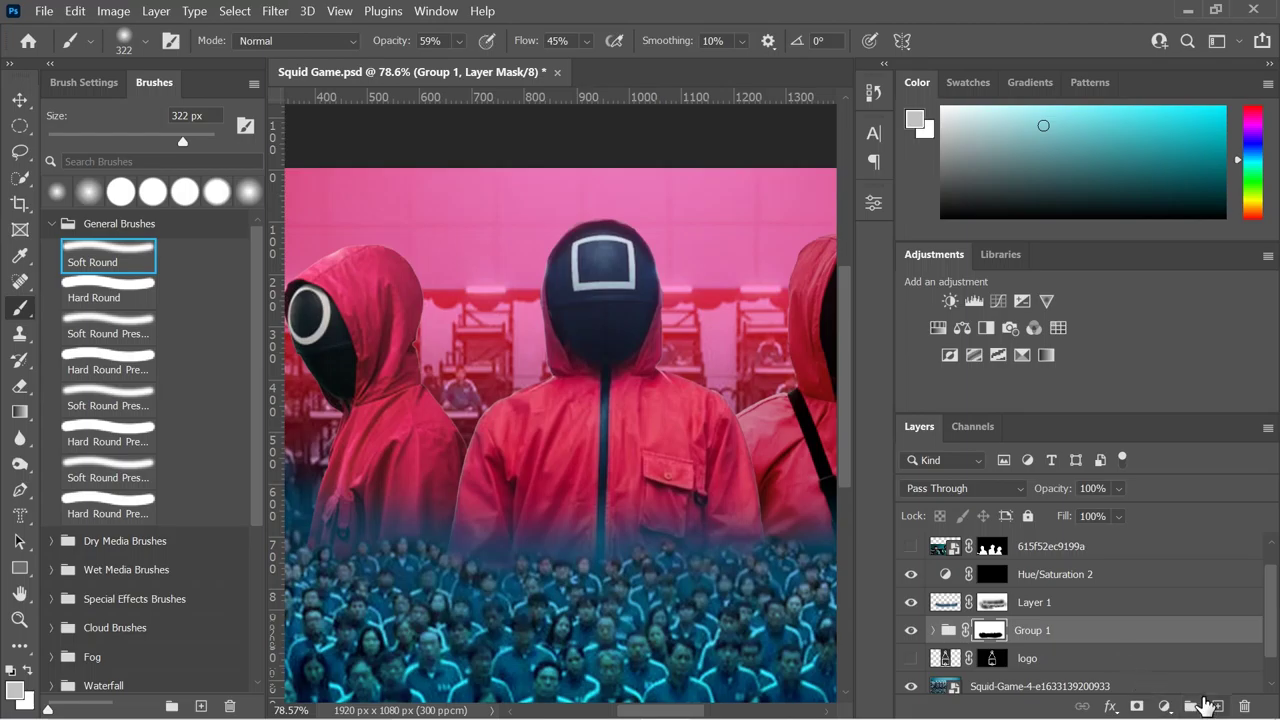
Step: Add an Exposure adjustment of -2.44 above Group 1 to darken the guards
left_click(1021, 300)
left_click_drag(695, 313, 660, 318)
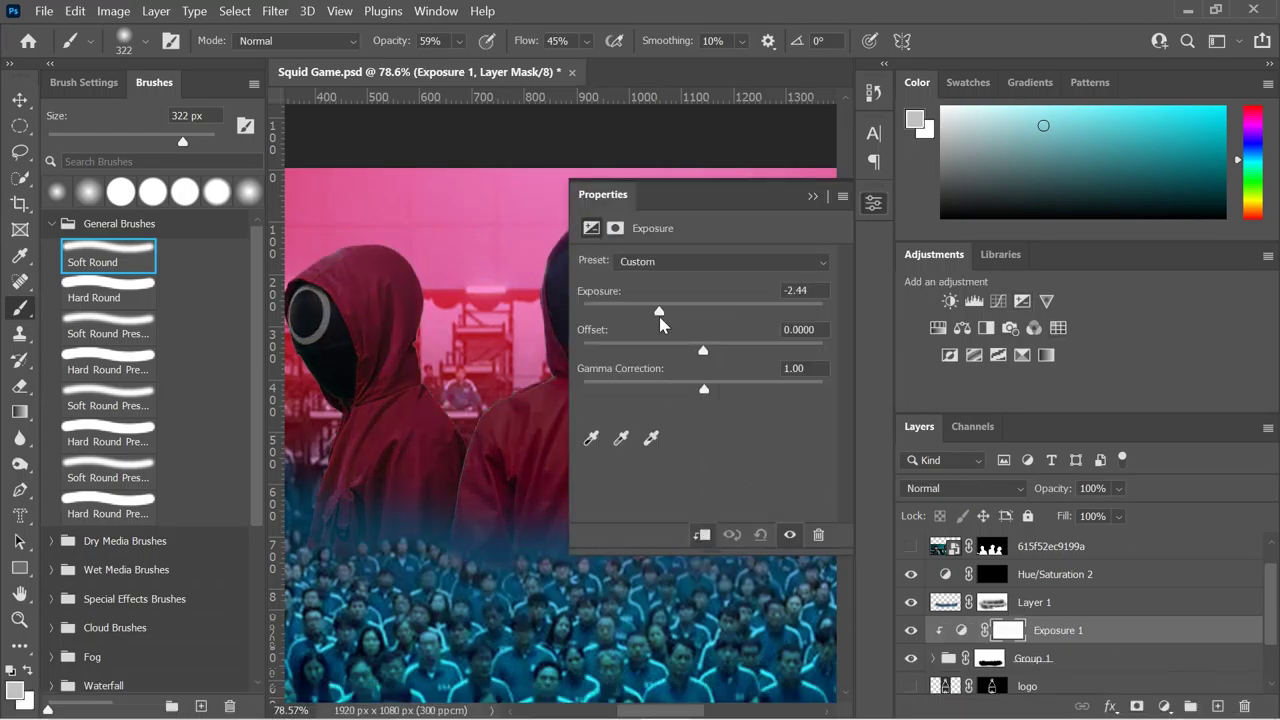
left_click(812, 196)
Step: Paint white on the Hue/Saturation 2 mask to brighten the left guard's ring
scroll(529, 386, "up", 5)
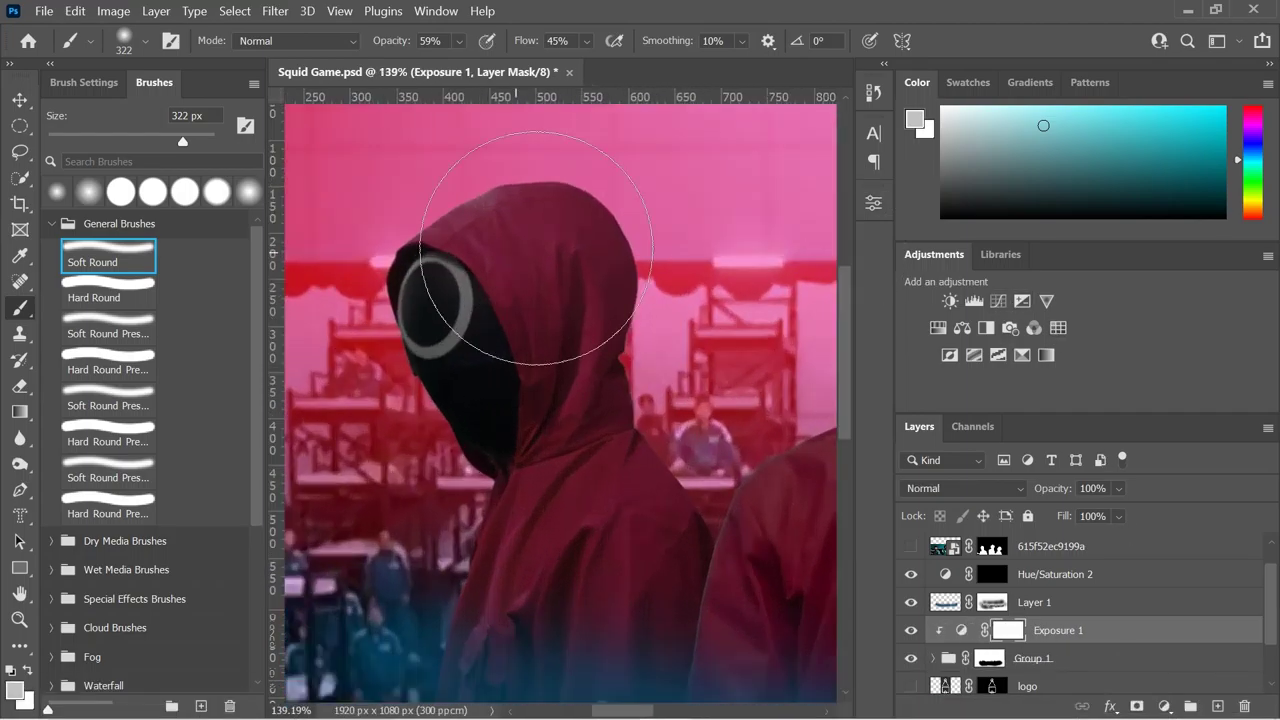
scroll(550, 273, "up", 3)
scroll(550, 273, "up", 3)
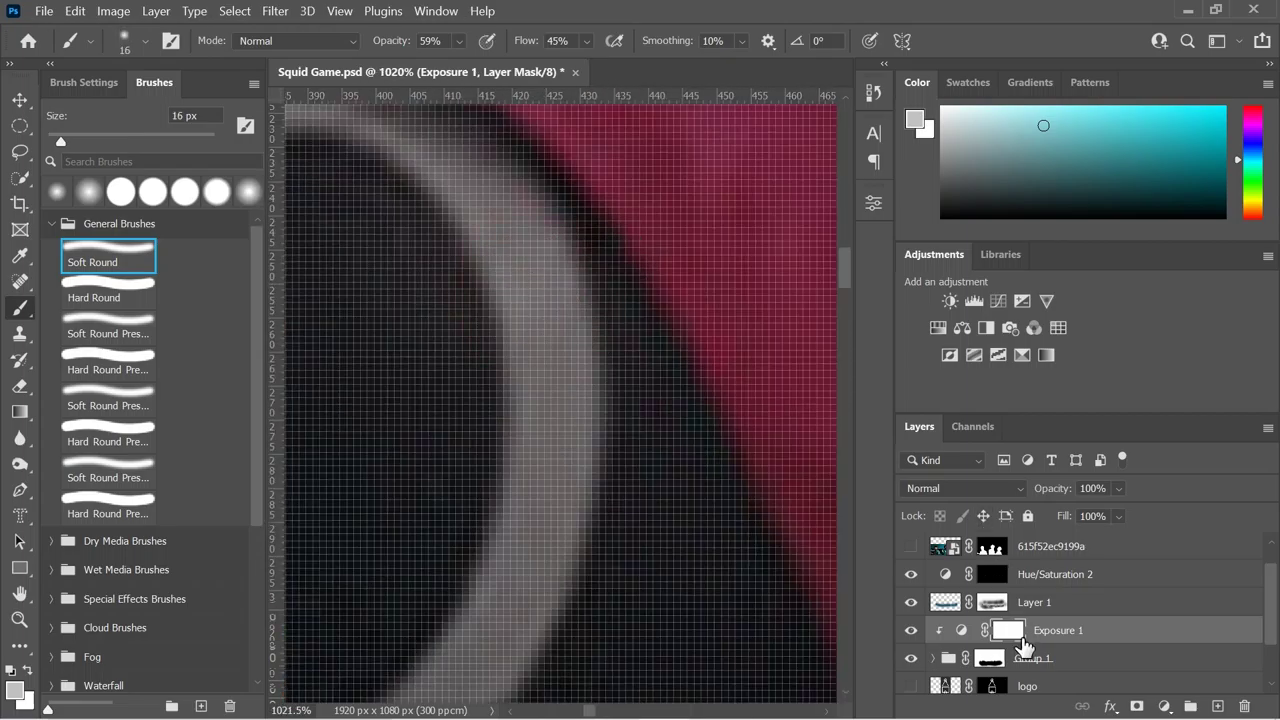
left_click(993, 574)
key("d")
left_click_drag(530, 361, 534, 523)
Step: Finish brightening the circle ring in white with a smaller brush on the mask
scroll(534, 523, "down", 3)
left_click_drag(663, 409, 583, 506)
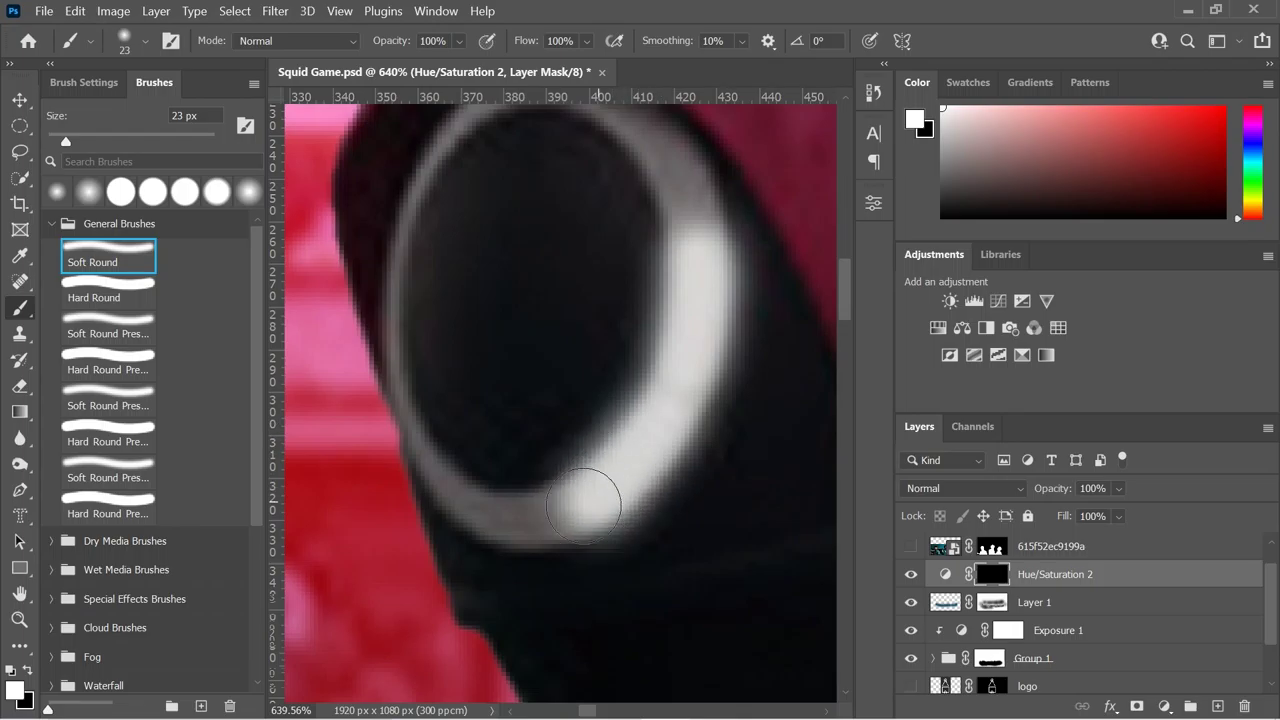
left_click_drag(449, 506, 415, 465)
scroll(606, 351, "up", 2)
mouse_move(655, 262)
left_mouse_down()
mouse_move(686, 295)
mouse_move(526, 377)
mouse_move(452, 513)
mouse_move(409, 654)
left_mouse_up()
scroll(650, 298, "up", 1)
scroll(600, 295, "up", 3)
key("bracketleft")
key("bracketleft")
scroll(443, 523, "down", 2)
scroll(387, 236, "up", 2)
left_click_drag(387, 236, 465, 615)
scroll(600, 414, "down", 2)
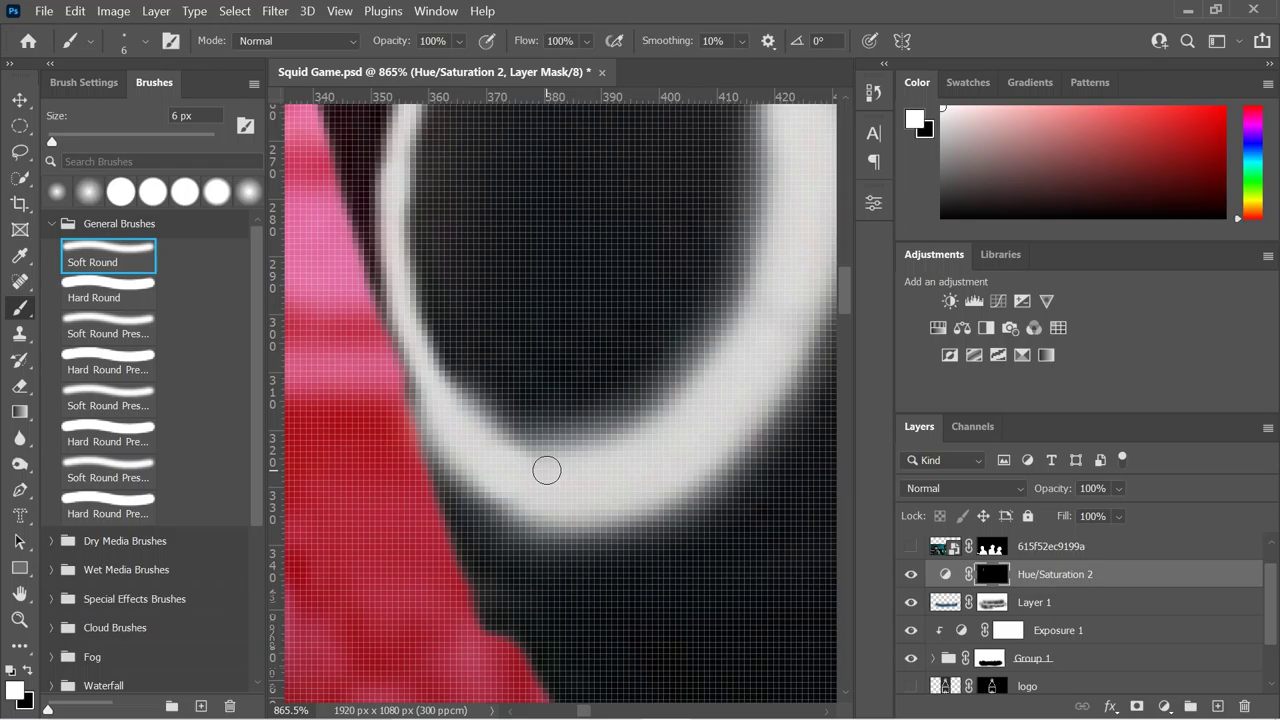
scroll(547, 470, "down", 5)
scroll(534, 400, "up", 3)
scroll(534, 400, "up", 2)
Step: Trace the middle guard's square outline in white on the Hue/Saturation 2 mask
key("bracketright")
left_click_drag(510, 165, 510, 385)
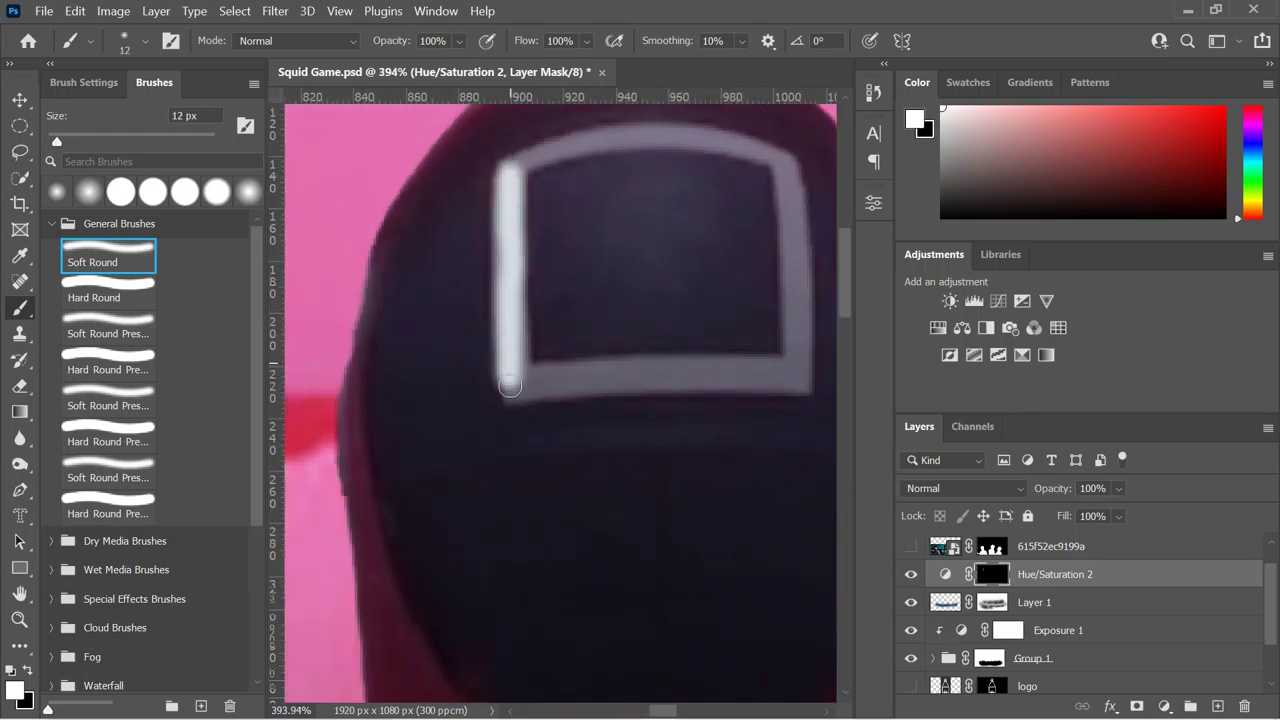
scroll(525, 320, "up", 2)
scroll(534, 291, "up", 3)
left_click_drag(490, 285, 805, 183)
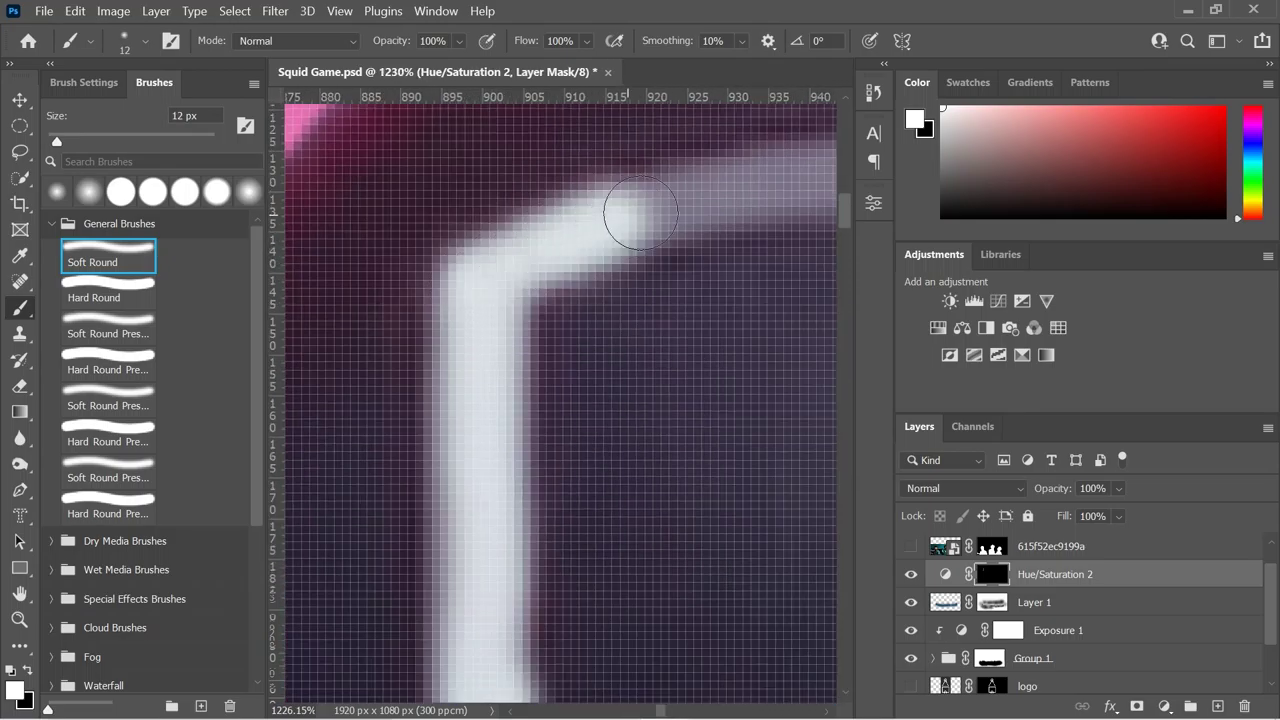
scroll(806, 183, "down", 4)
scroll(700, 386, "up", 3)
mouse_move(400, 228)
left_mouse_down()
mouse_move(509, 220)
mouse_move(666, 246)
mouse_move(763, 334)
mouse_move(769, 423)
mouse_move(797, 490)
mouse_move(666, 325)
mouse_move(665, 622)
mouse_move(509, 594)
mouse_move(323, 600)
left_mouse_up()
key("bracketright")
scroll(340, 600, "left", 5)
mouse_move(400, 605)
left_mouse_down()
mouse_move(580, 598)
mouse_move(349, 608)
left_mouse_up()
scroll(554, 534, "down", 5)
scroll(514, 551, "down", 3)
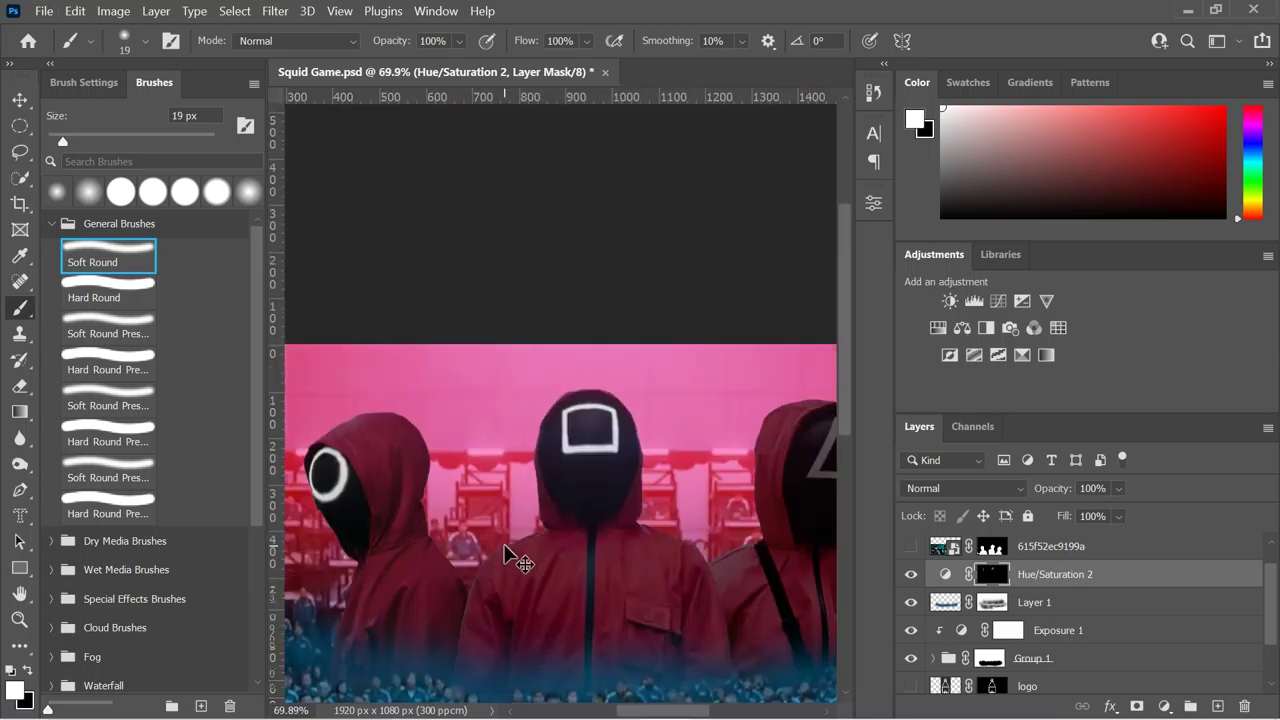
scroll(585, 402, "up", 3)
scroll(585, 402, "up", 2)
Step: Trace the triangle's left and bottom edges in white using 10-20 px brushes
mouse_move(586, 314)
left_mouse_down()
mouse_move(528, 457)
mouse_move(443, 594)
mouse_move(510, 551)
left_mouse_up()
scroll(443, 594, "up", 1)
scroll(411, 628, "up", 2)
key("bracketleft")
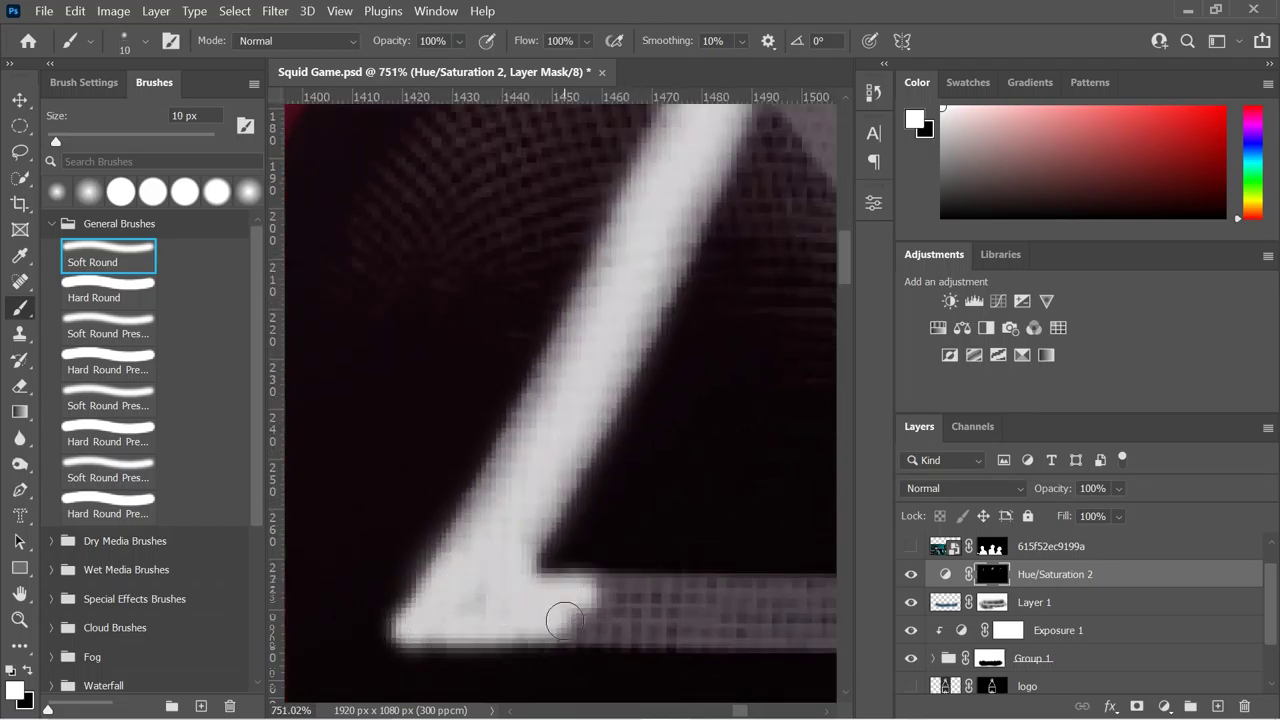
left_click_drag(563, 621, 790, 615)
scroll(697, 580, "down", 3)
scroll(446, 403, "down", 2)
key("bracketright")
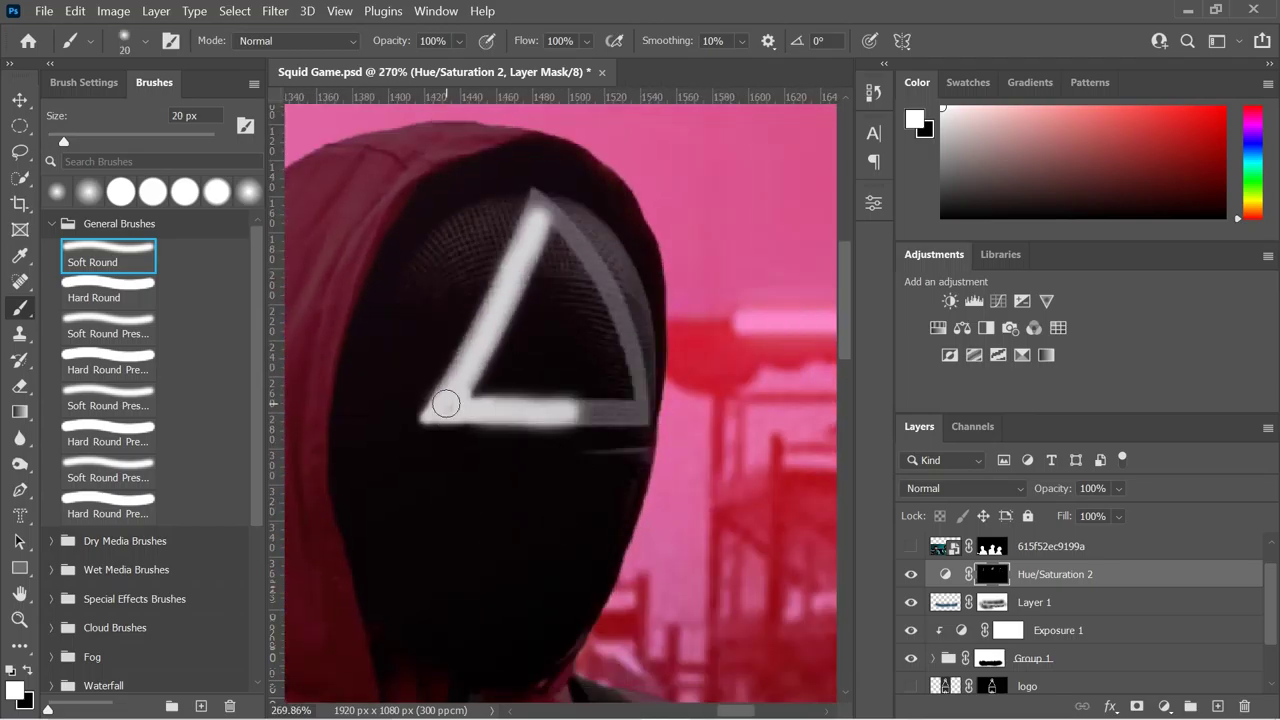
scroll(594, 411, "up", 3)
mouse_move(600, 434)
left_mouse_down()
mouse_move(491, 380)
mouse_move(628, 388)
mouse_move(669, 364)
left_mouse_up()
left_click_drag(667, 308, 685, 335)
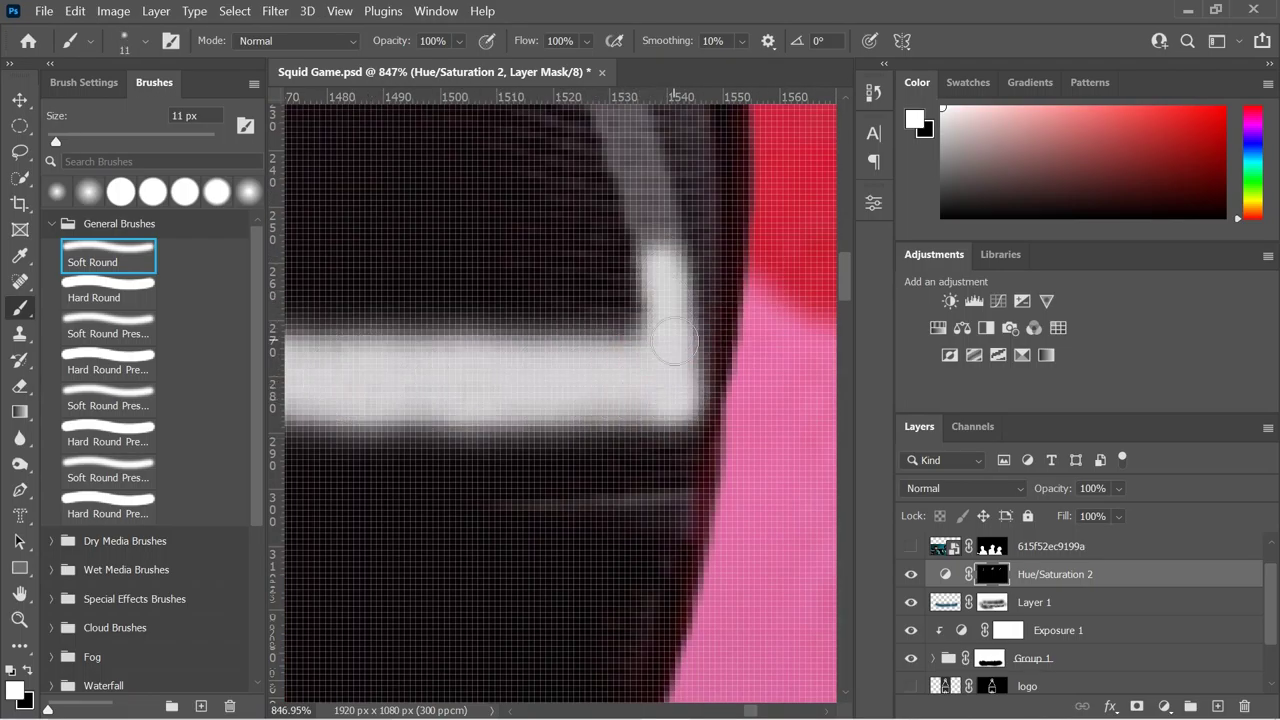
Step: Complete the triangle in white, including its tip and right arm
scroll(650, 400, "up", 5)
left_click_drag(622, 465, 660, 592)
left_click_drag(505, 235, 615, 470)
scroll(451, 249, "up", 3)
scroll(451, 249, "left", 3)
left_click_drag(478, 150, 481, 175)
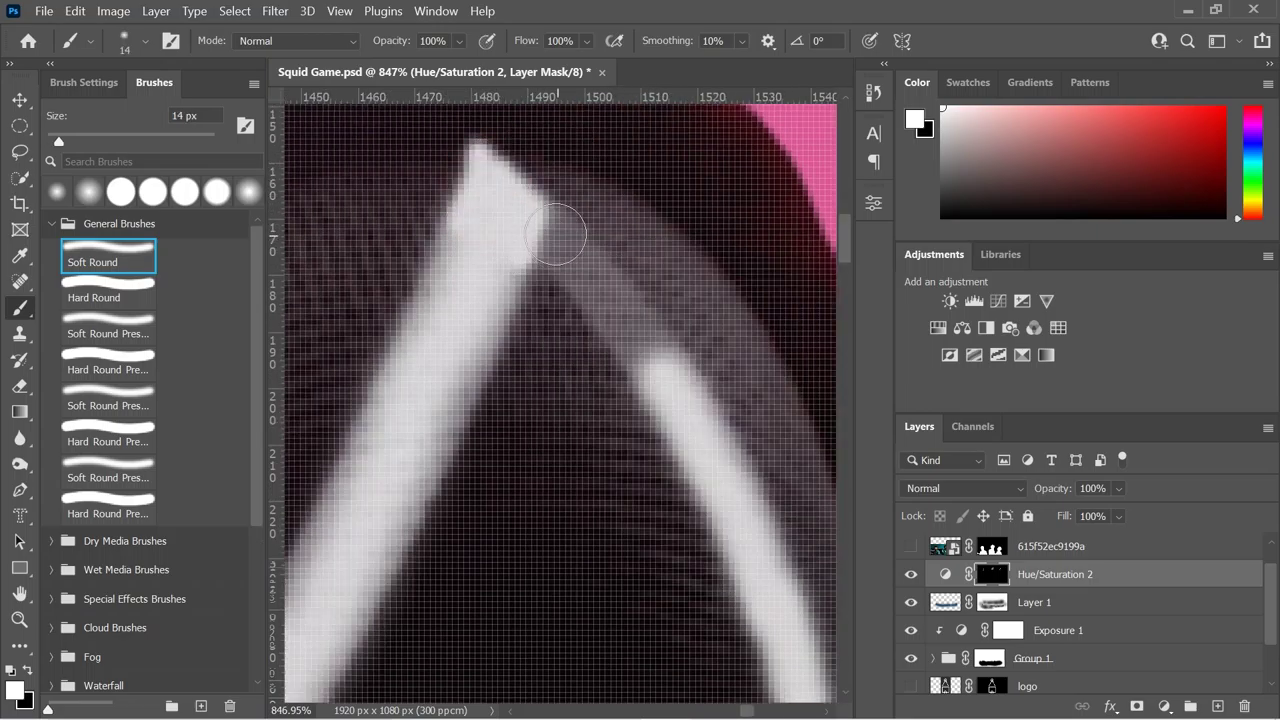
left_click_drag(546, 234, 700, 410)
scroll(560, 537, "down", 5)
scroll(560, 537, "down", 3)
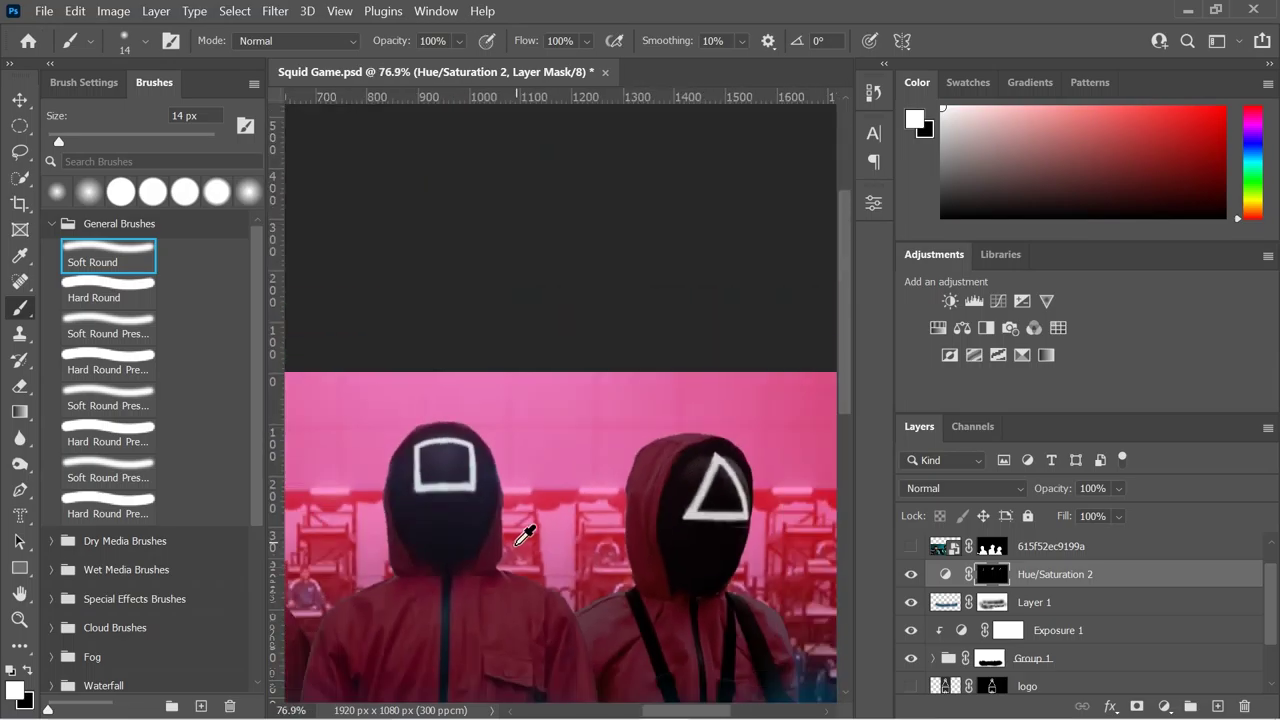
scroll(523, 529, "down", 2)
scroll(523, 529, "down", 2)
Step: Add an Exposure adjustment of -1.89 clipped to the crowd photo layer
scroll(1114, 623, "down", 1)
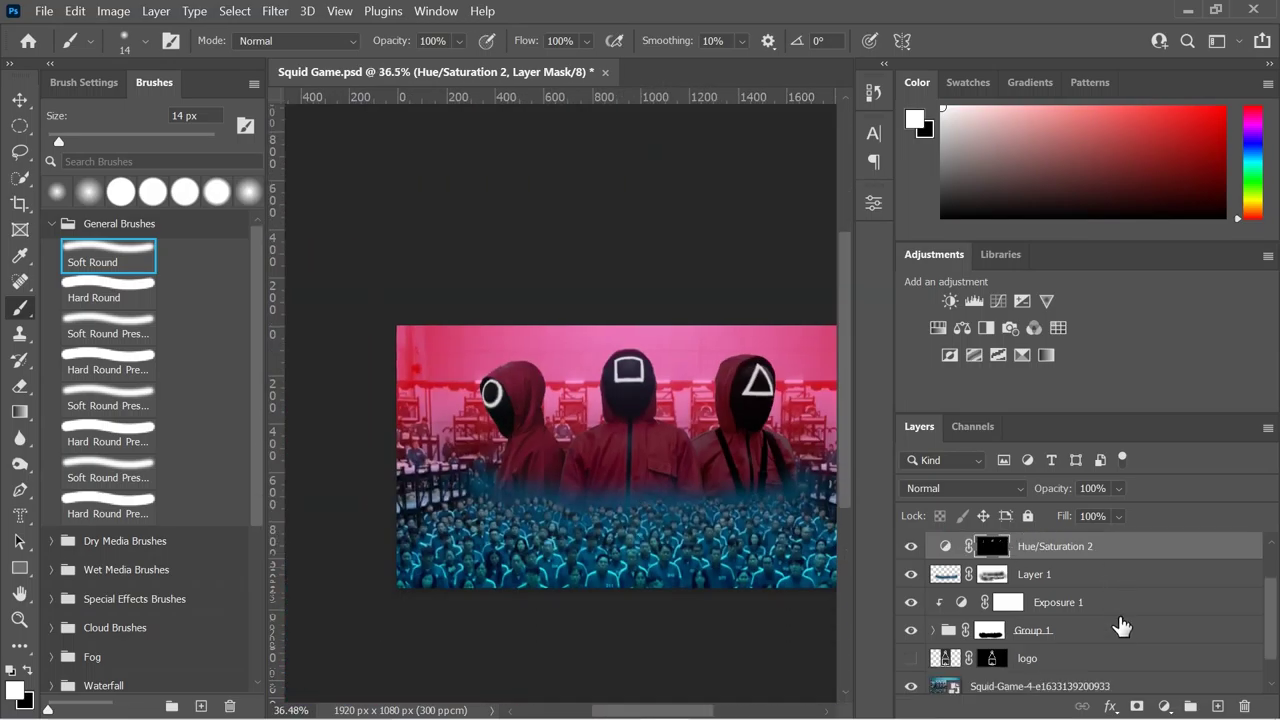
left_click(1106, 581)
scroll(1106, 583, "down", 1)
left_click(1143, 651)
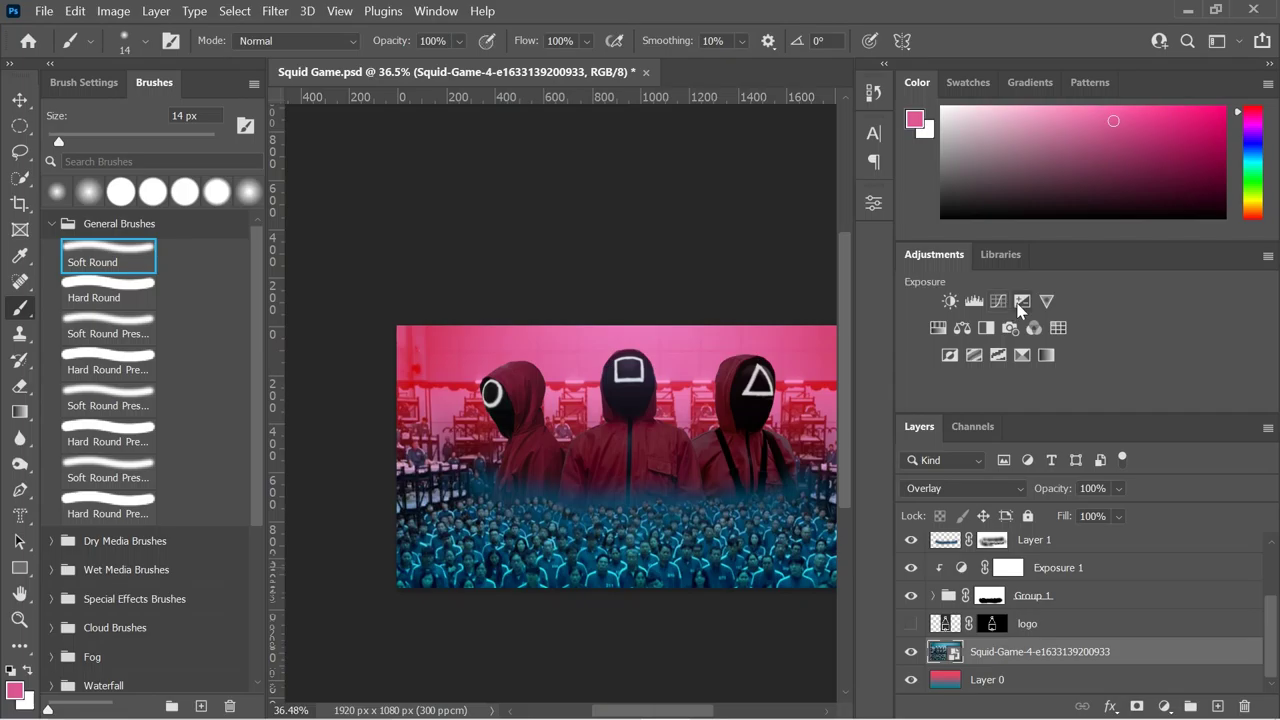
left_click(1021, 301)
left_click_drag(705, 318, 669, 322)
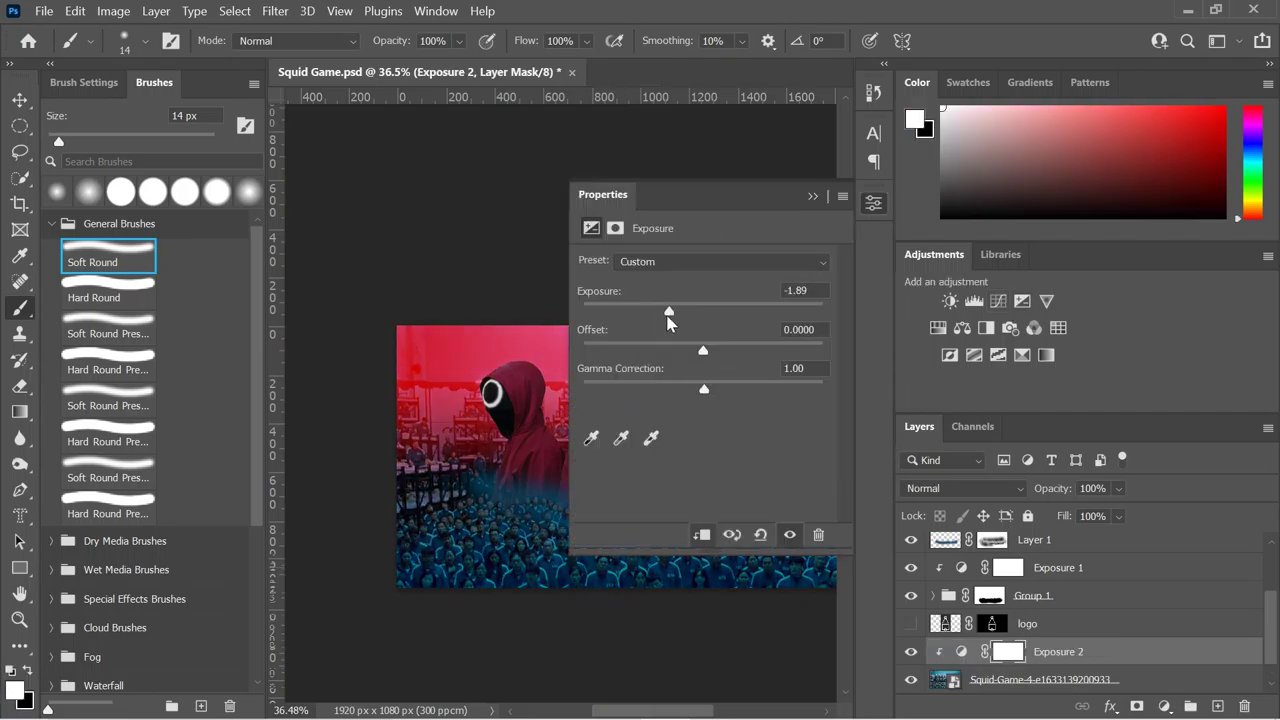
left_click(873, 203)
Step: Paint a soft white stroke over the crowd on the Hue/Saturation 2 mask
scroll(663, 503, "up", 1)
scroll(437, 503, "up", 2)
scroll(782, 568, "up", 2)
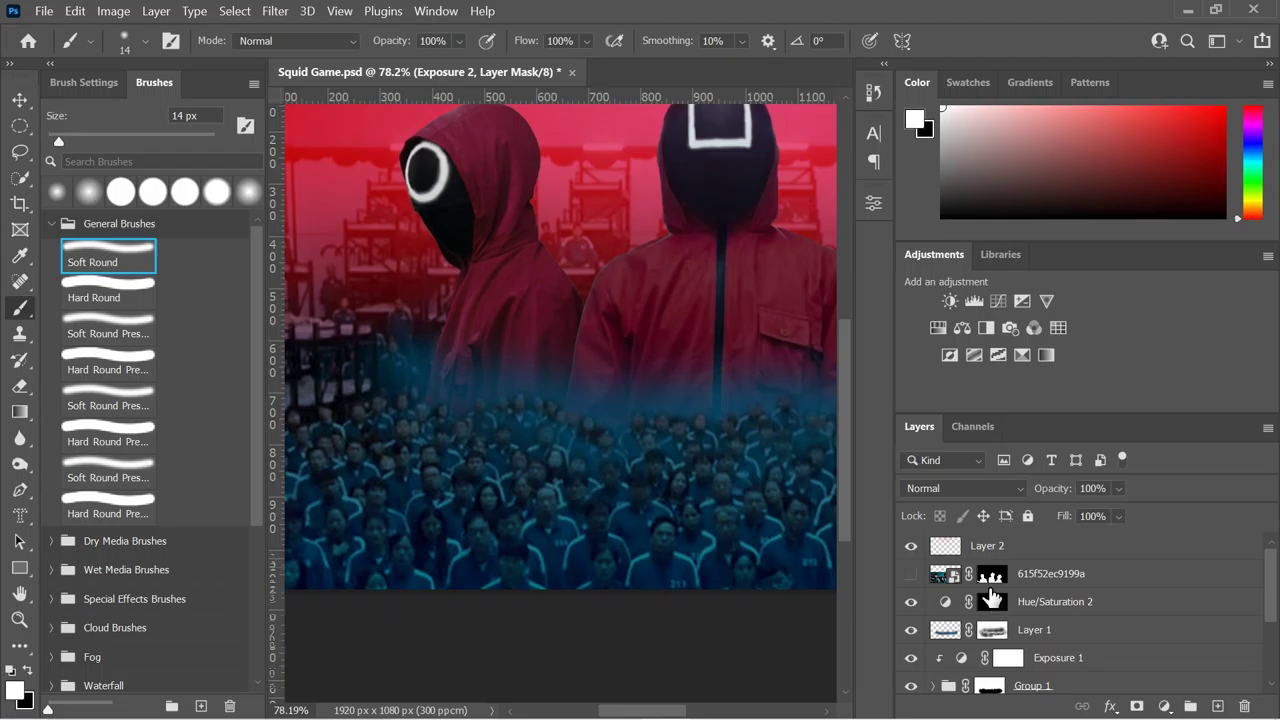
scroll(669, 529, "up", 2)
scroll(620, 457, "up", 2)
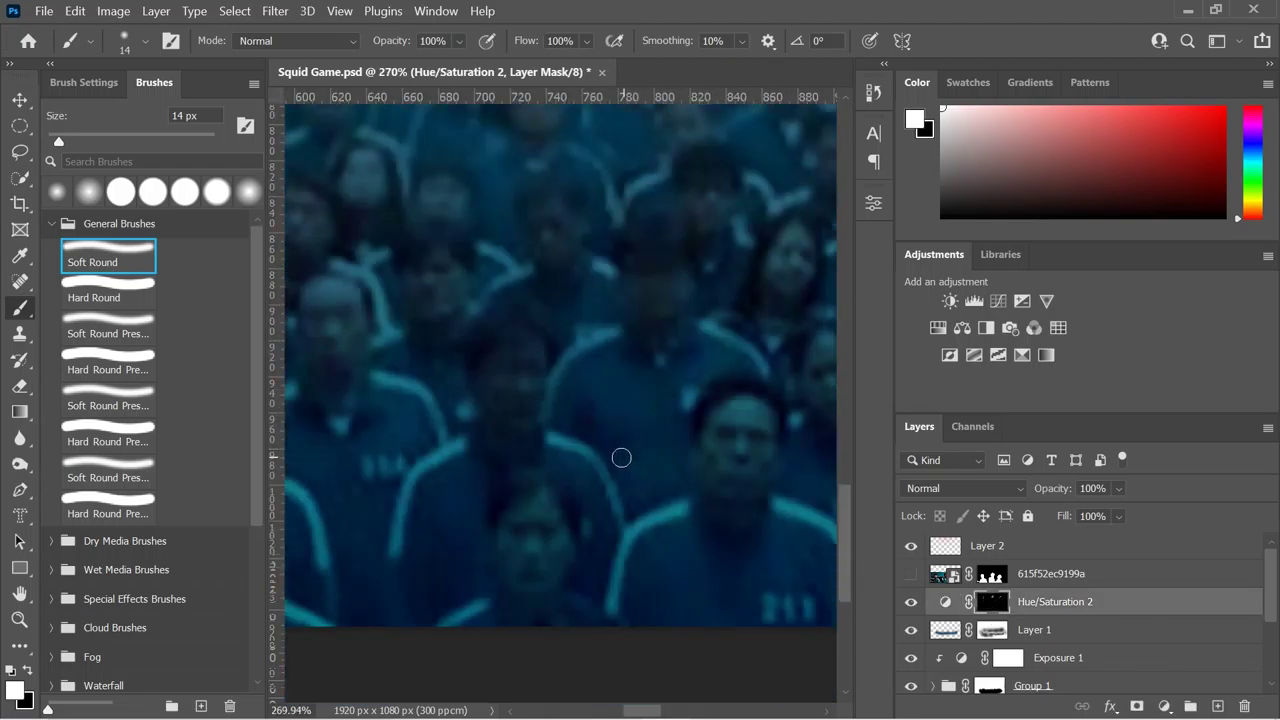
scroll(535, 493, "up", 2)
scroll(563, 495, "up", 2)
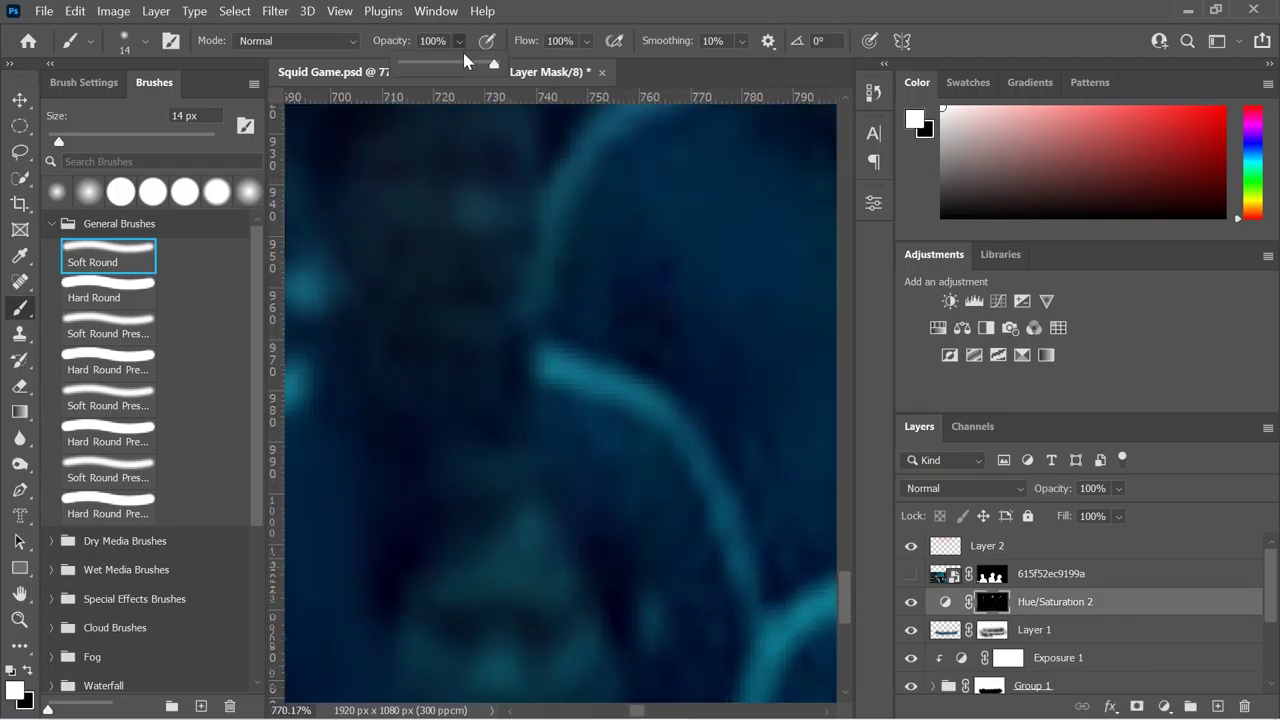
mouse_move(541, 495)
left_mouse_down()
mouse_move(531, 508)
mouse_move(594, 514)
mouse_move(614, 557)
left_mouse_up()
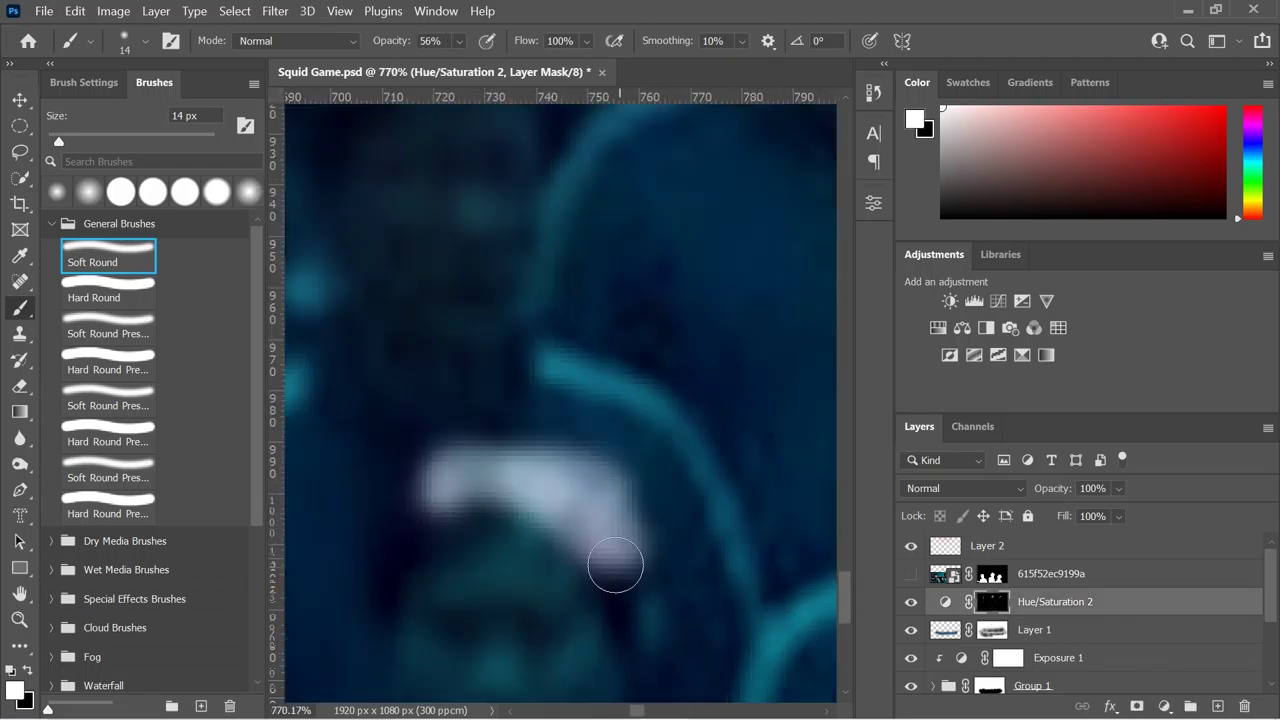
scroll(610, 580, "down", 7)
scroll(651, 590, "down", 2)
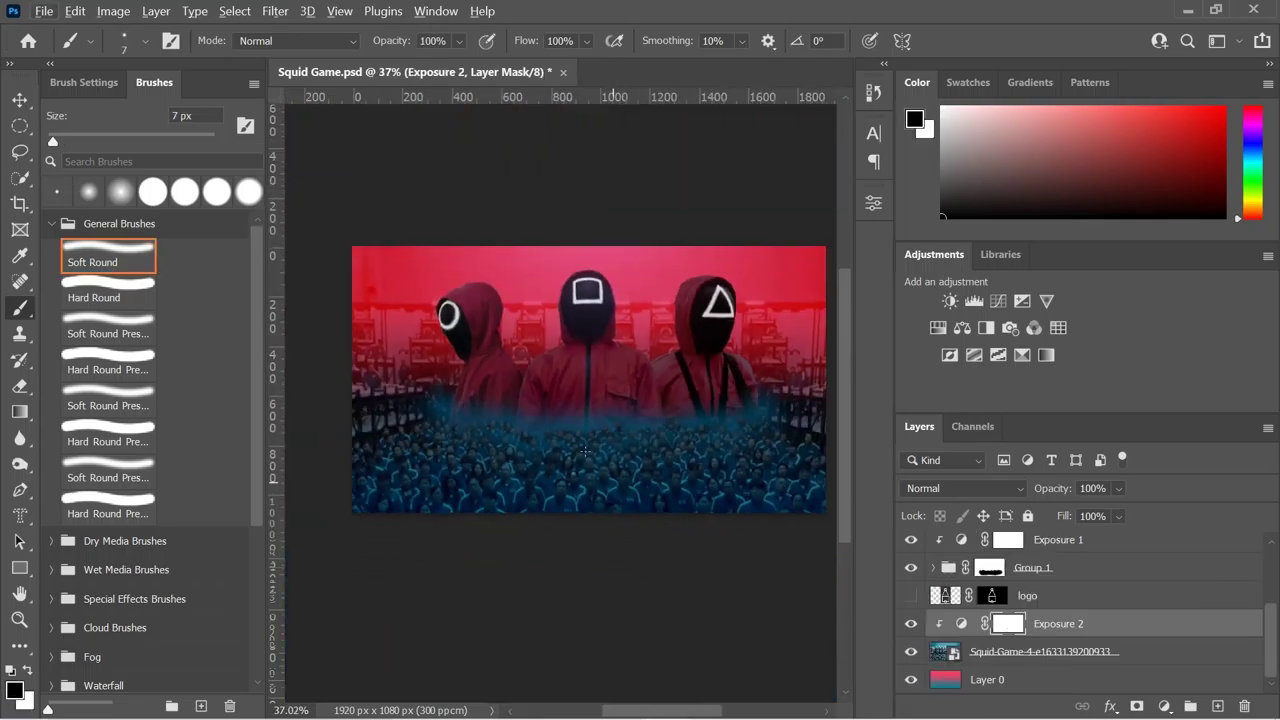
scroll(600, 409, "up", 1)
Step: Add a new layer and wash the bottom corners blue with a 320 px, 66% flow brush
scroll(547, 512, "down", 1)
right_click(547, 512)
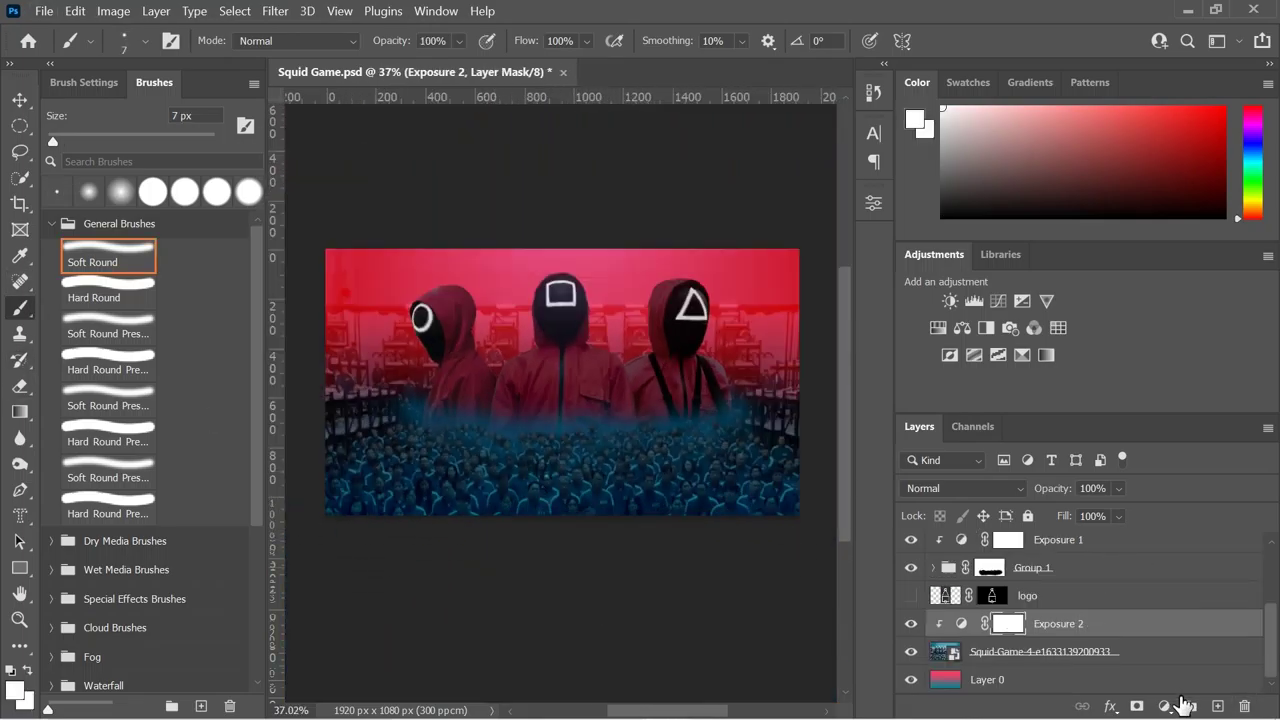
left_click(1217, 706)
left_click_drag(377, 480, 420, 470)
left_click_drag(586, 41, 590, 80)
left_click_drag(331, 449, 797, 517)
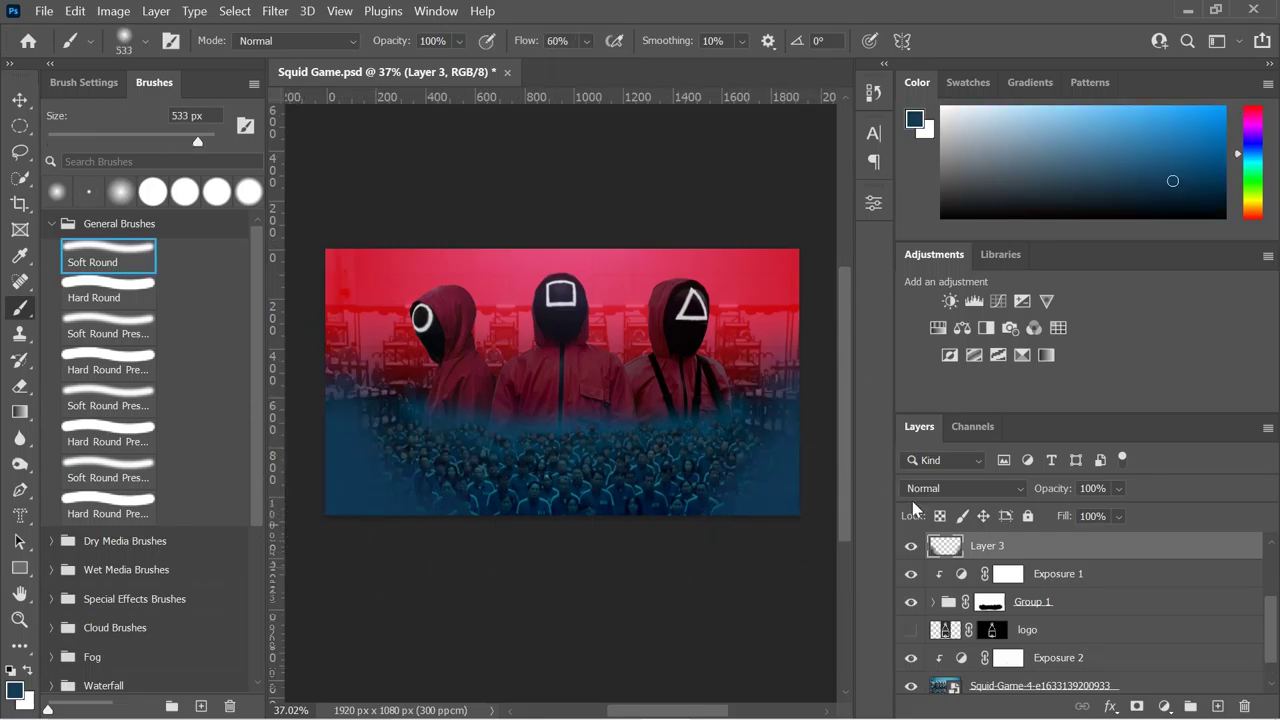
Step: Paint red sampled from the image over the top-left edge and set the layer to Overlay
left_click(790, 260, "alt")
left_click_drag(406, 217, 368, 258)
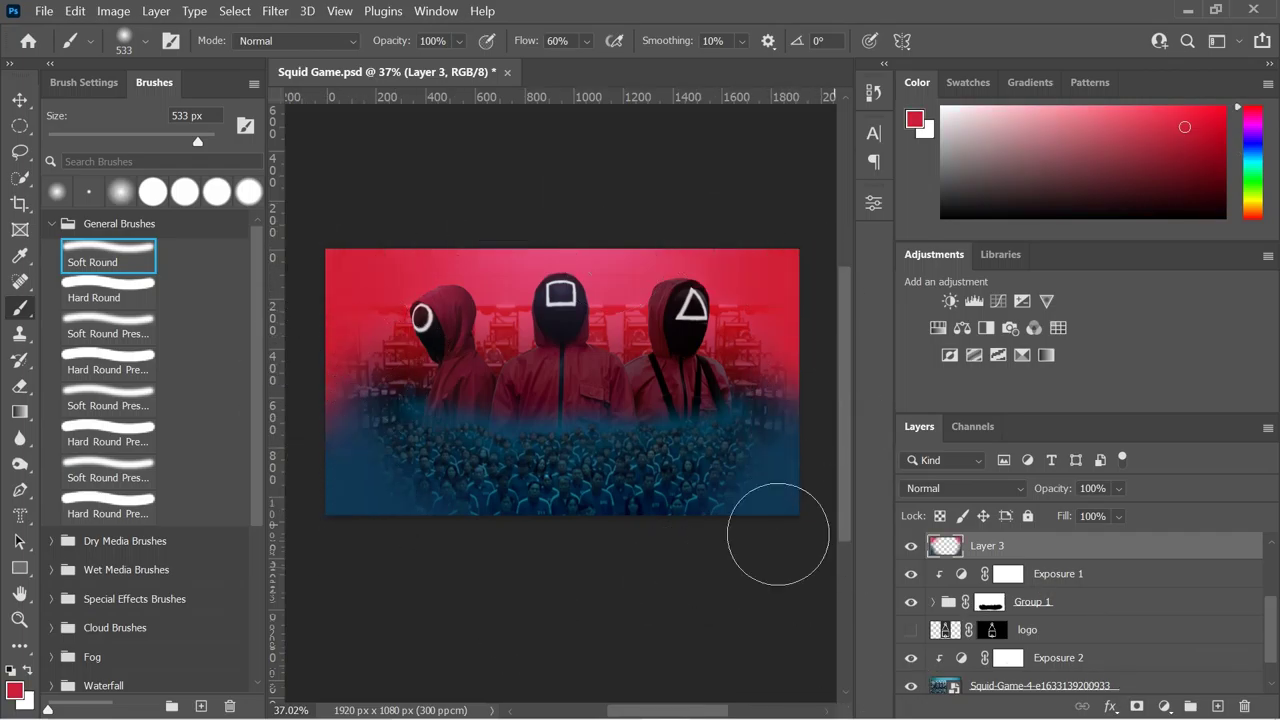
left_click(963, 488)
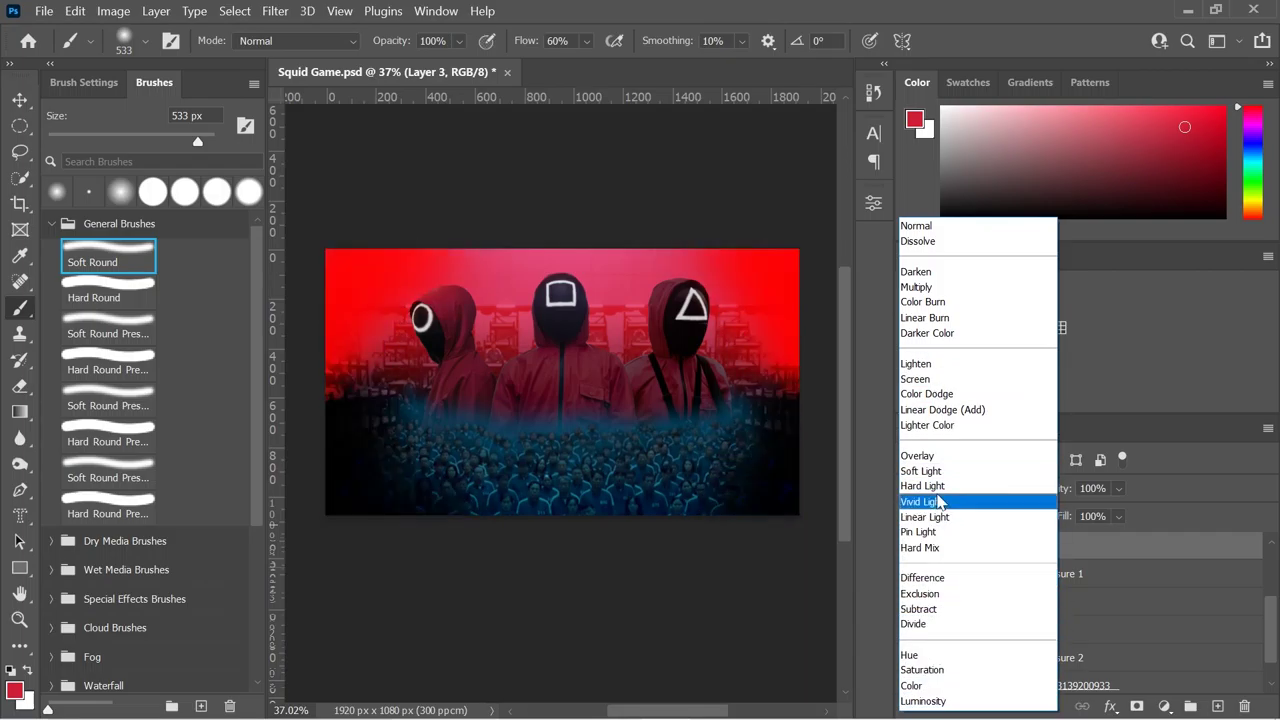
left_click(930, 459)
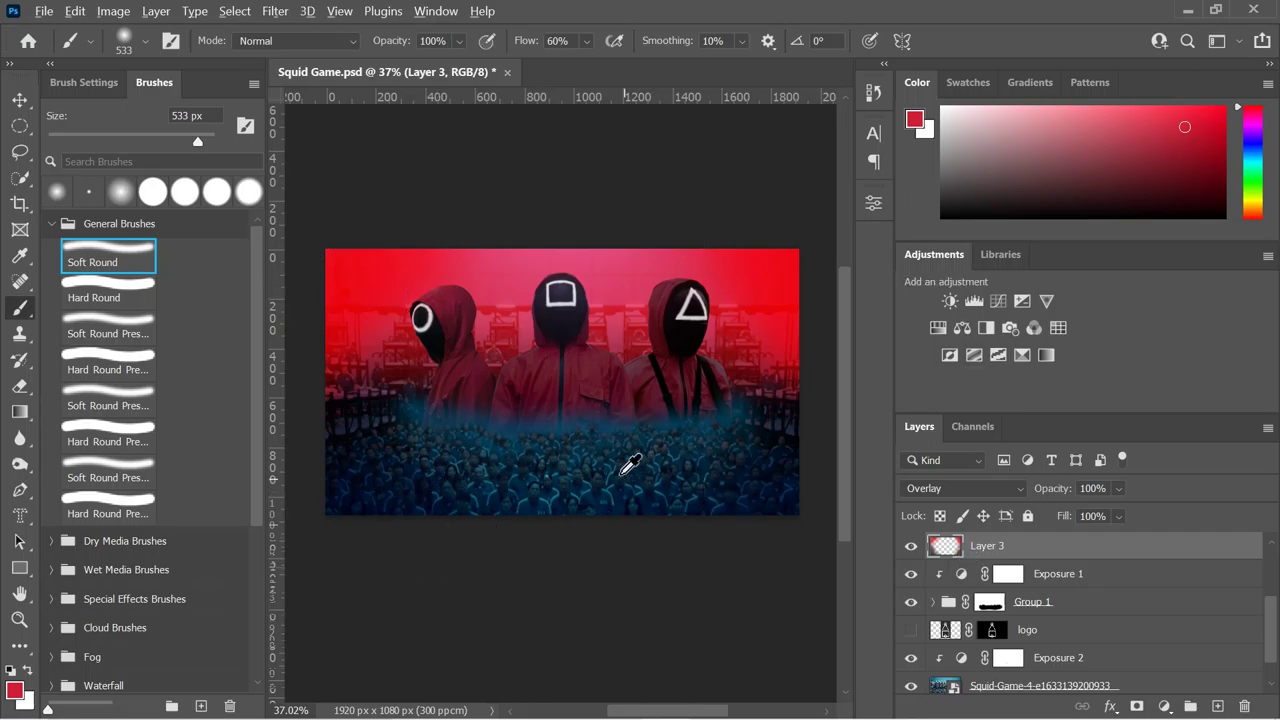
Step: Erase some blue haze near the right guard and lower the colour layer to 84% opacity
left_click(621, 474, "alt")
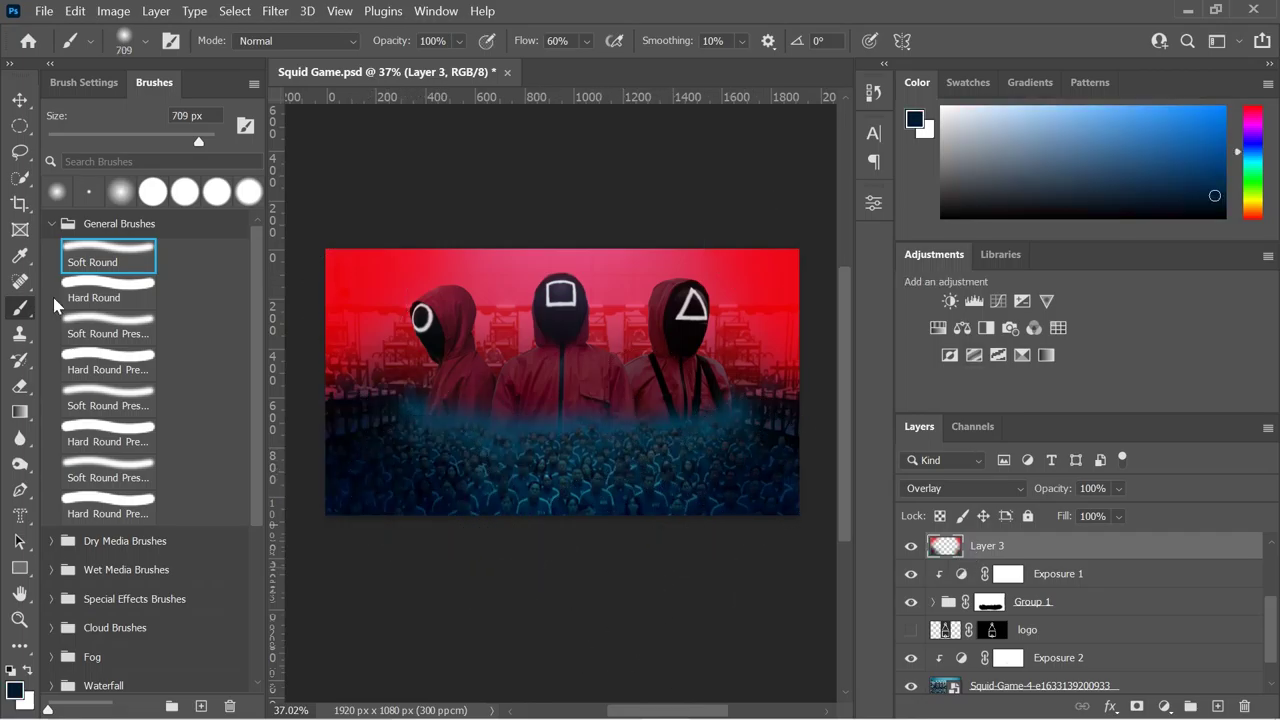
key("e")
left_click_drag(485, 567, 500, 320)
left_click(1118, 488)
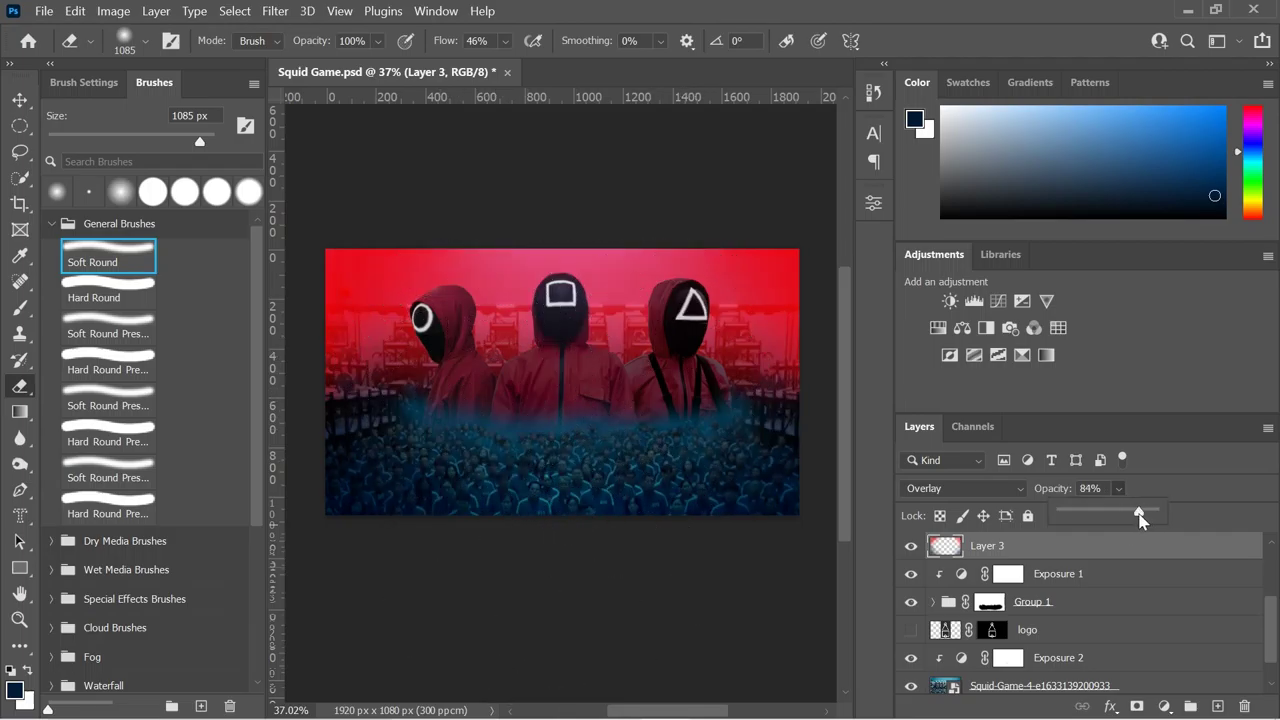
Step: Select the Group 1 mask, then switch the selection to Layer 1
scroll(560, 450, "up", 1)
left_click(1120, 602)
scroll(1083, 603, "up", 2)
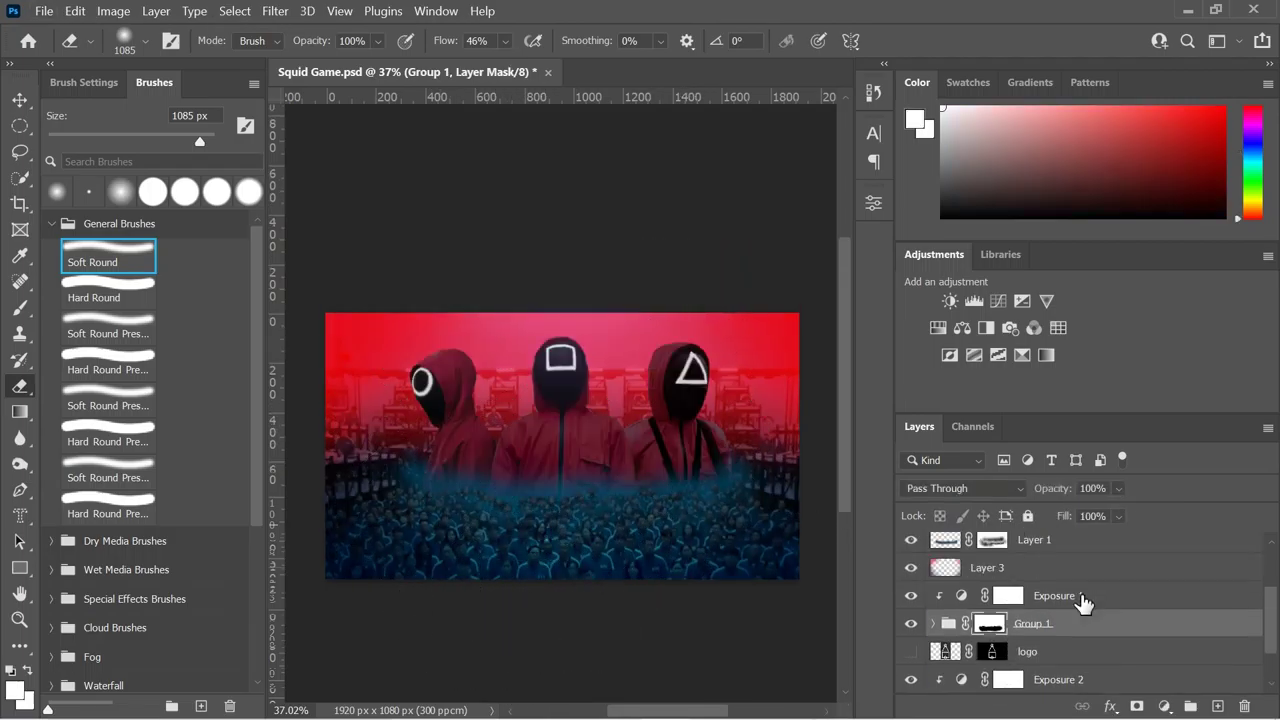
key("alt+period")
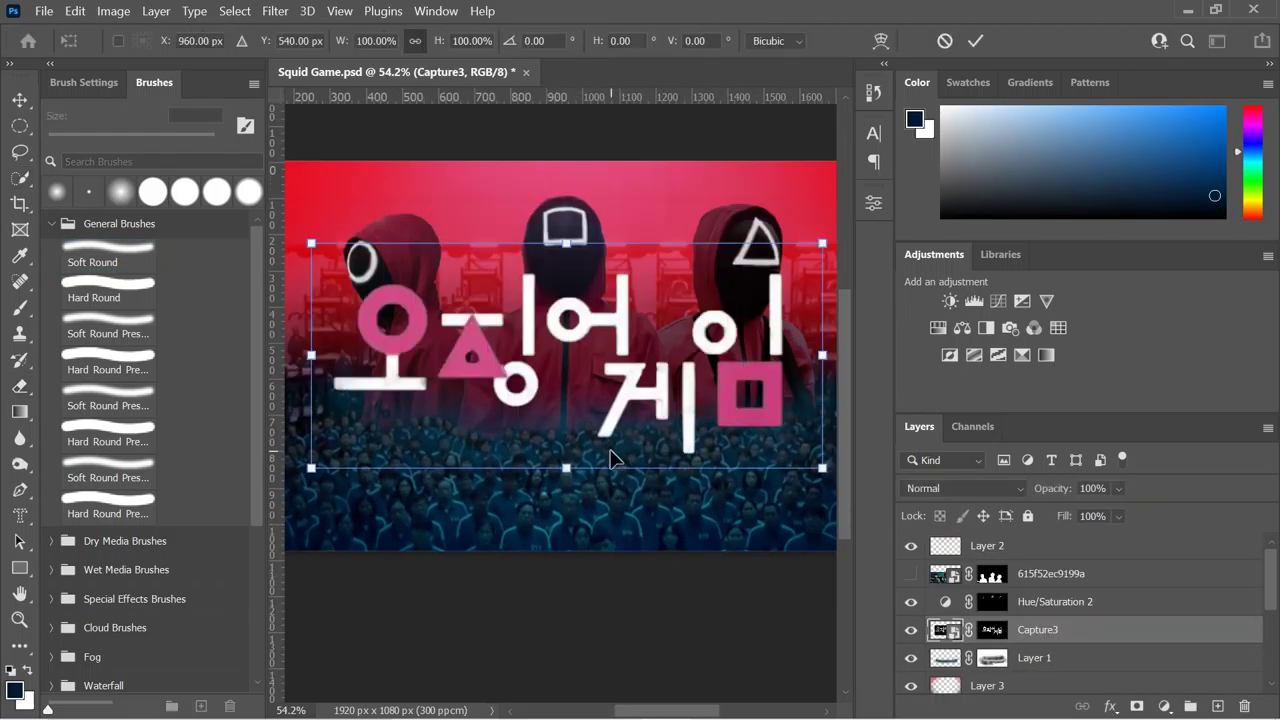
Step: Scale the Capture3 title to 92.15% and move it about 32 px down before committing
left_click_drag(311, 243, 368, 268)
left_click_drag(643, 356, 600, 366)
left_click_drag(779, 382, 787, 382)
mouse_move(645, 381)
left_mouse_down()
mouse_move(643, 398)
mouse_move(662, 396)
left_mouse_up()
scroll(606, 668, "down", 4)
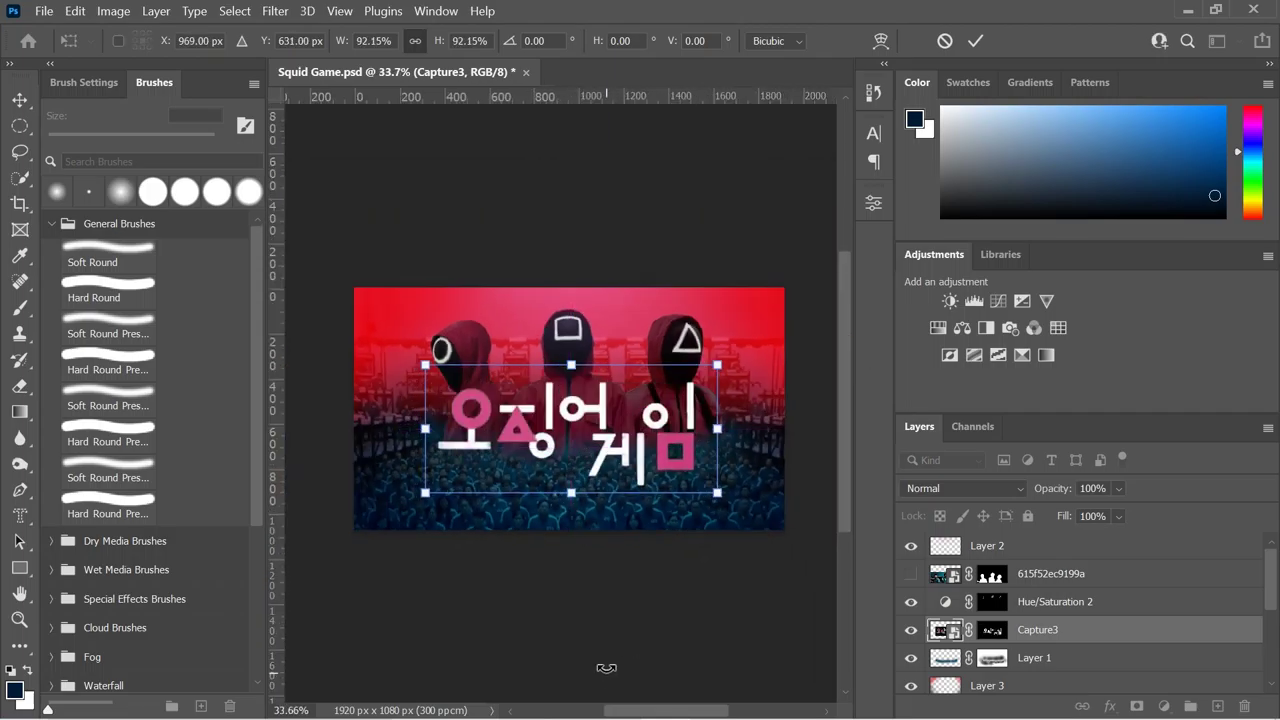
left_click(979, 40)
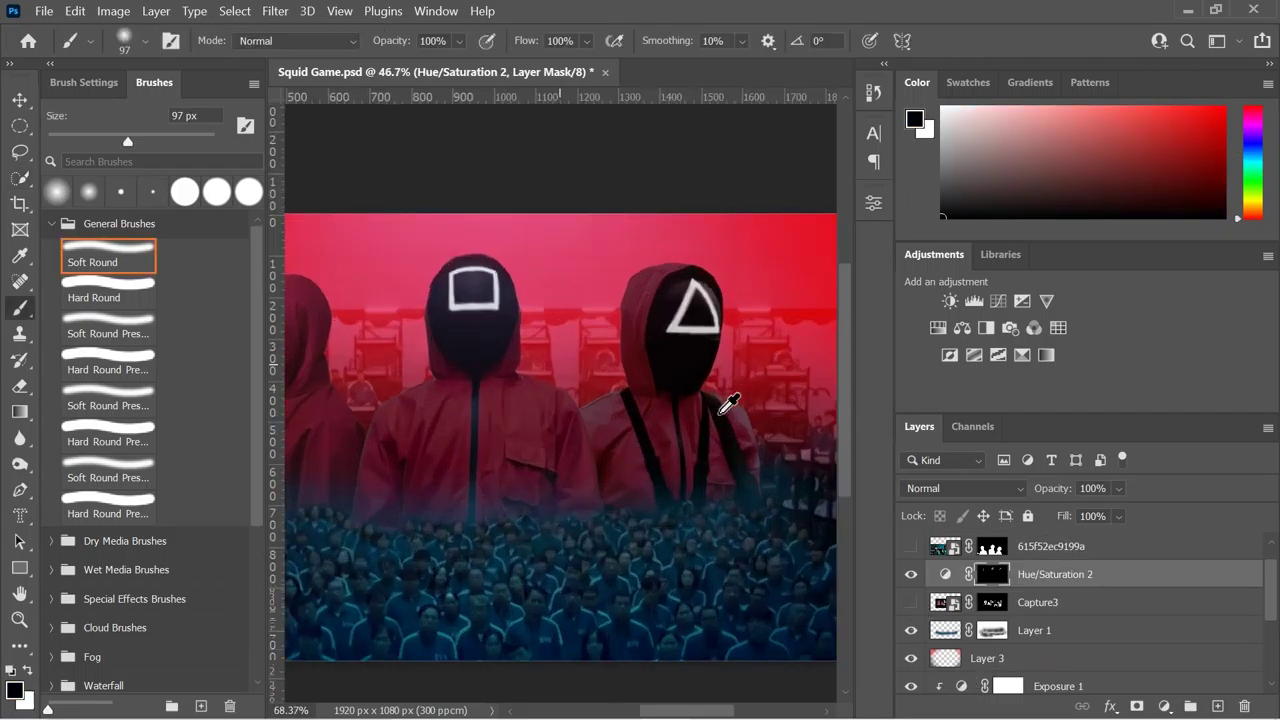
Step: Add a Linear Dodge (Add) glow layer with light grey paint and a 39 px brush
left_click(1220, 708)
left_click(963, 488)
left_click(940, 414)
left_click(719, 398, "alt")
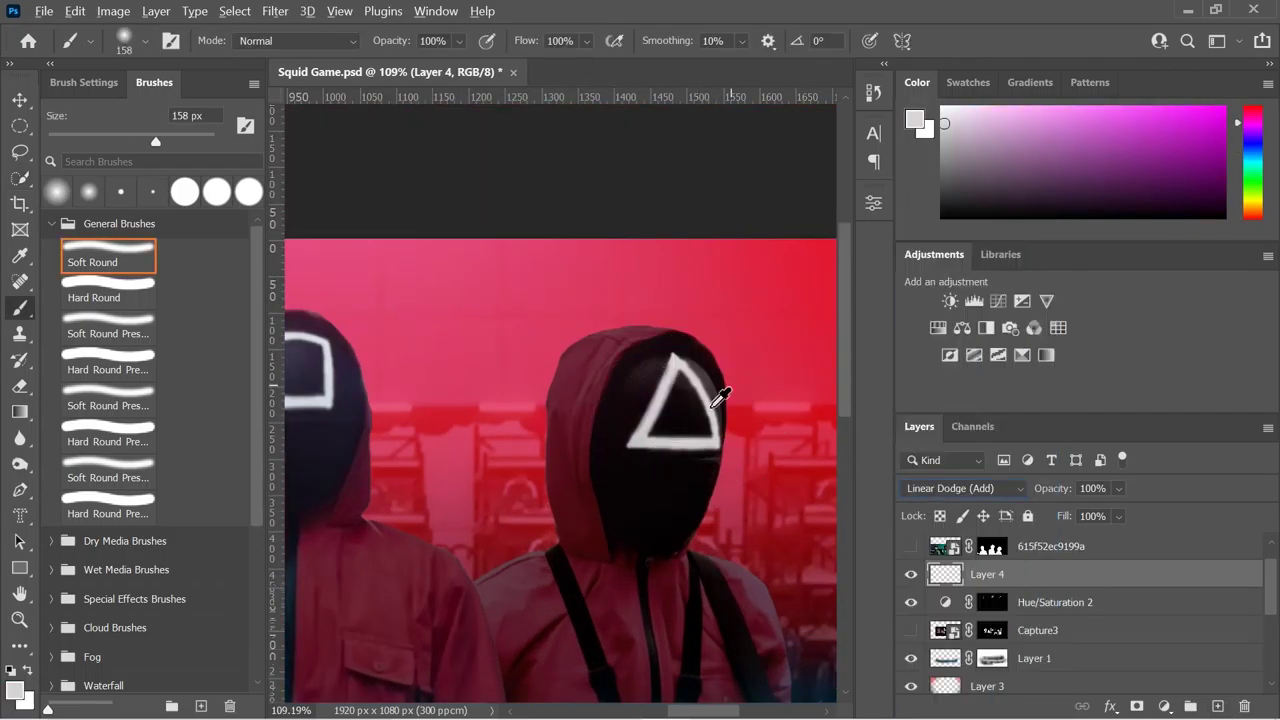
left_click(963, 488)
key("Escape")
left_click_drag(614, 394, 672, 372)
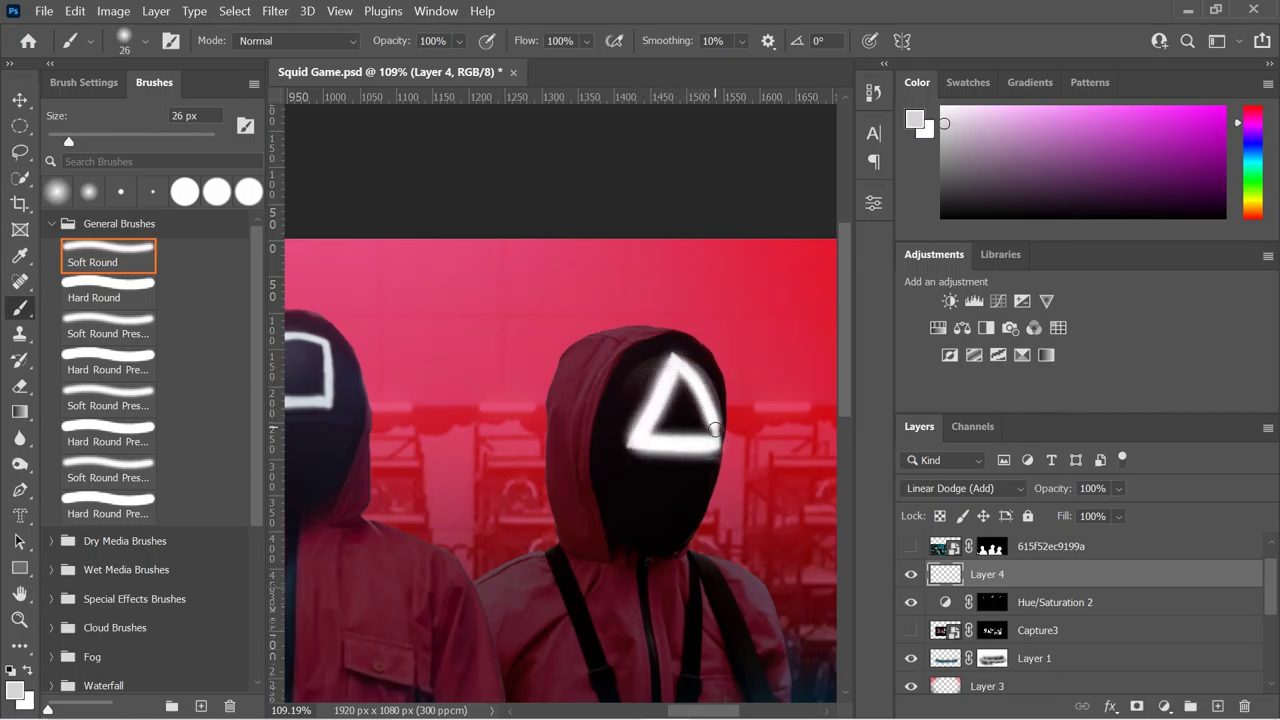
scroll(626, 508, "up", 2)
scroll(591, 363, "up", 5)
Step: Paint glow along the square symbol's left edge and around the round mask's edges
mouse_move(484, 200)
left_mouse_down()
mouse_move(483, 352)
mouse_move(502, 205)
mouse_move(634, 180)
mouse_move(729, 243)
left_mouse_up()
key("bracketleft")
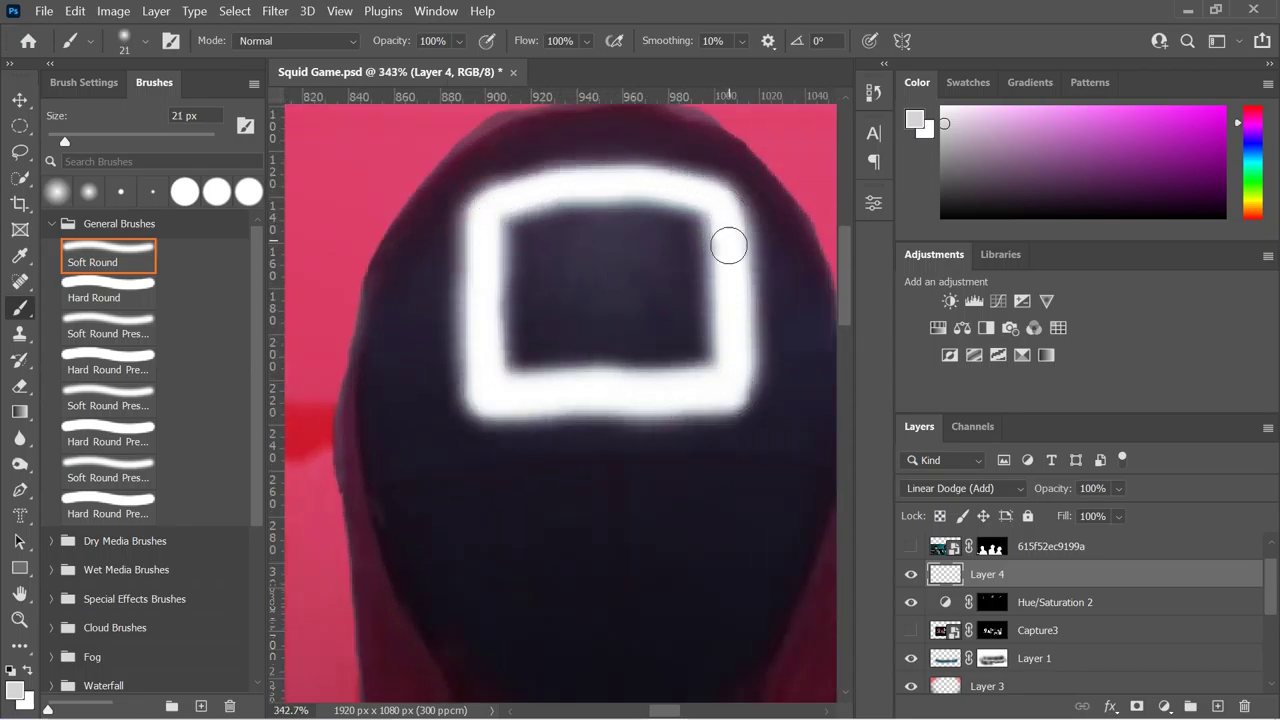
scroll(521, 497, "down", 4)
scroll(521, 497, "up", 5)
key("bracketleft")
key("bracketleft")
mouse_move(640, 335)
left_mouse_down()
mouse_move(677, 500)
mouse_move(594, 569)
mouse_move(543, 547)
left_mouse_up()
mouse_move(583, 343)
left_mouse_down()
mouse_move(614, 337)
mouse_move(650, 360)
left_mouse_up()
scroll(694, 608, "down", 5)
scroll(725, 565, "up", 1)
Step: Add Layer 5 set to Soft Light blending for extra glow
key("ctrl+shift+alt+n")
scroll(723, 565, "right", 1)
left_click(962, 488)
left_click(940, 470)
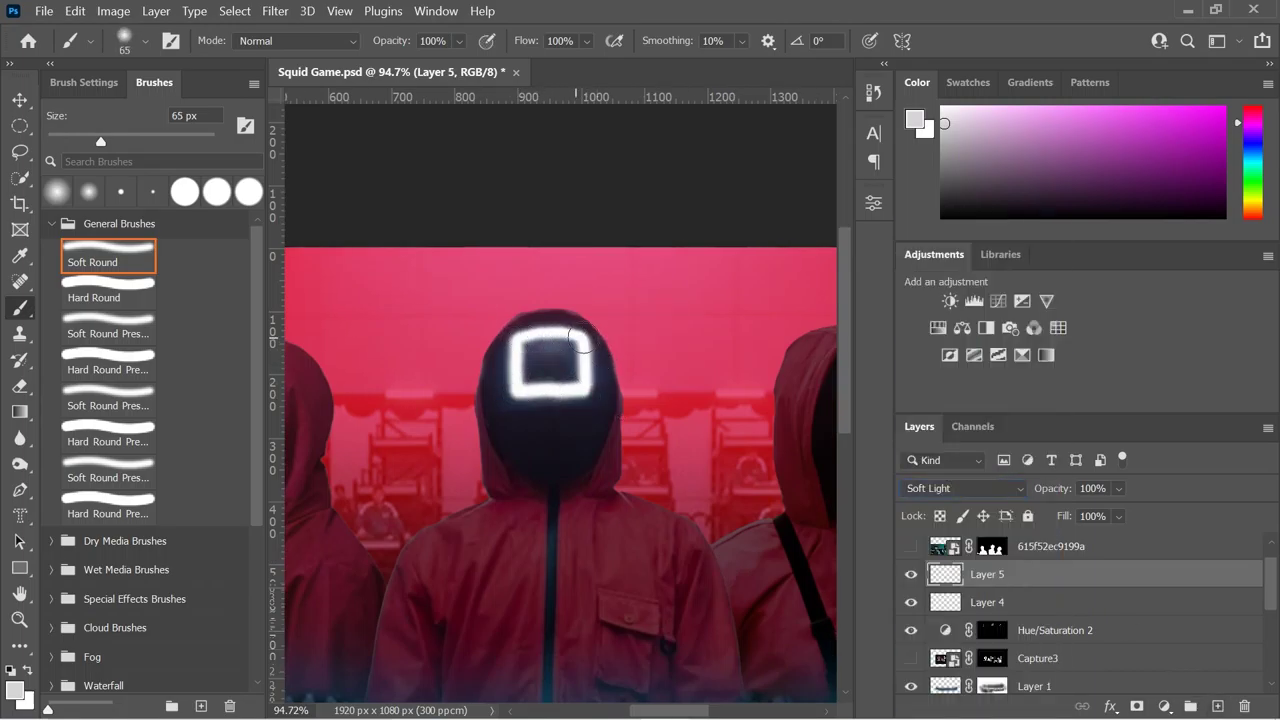
Step: Lower the Layer 4 mask glow to 76% opacity
scroll(580, 340, "down", 3)
scroll(620, 470, "left", 1)
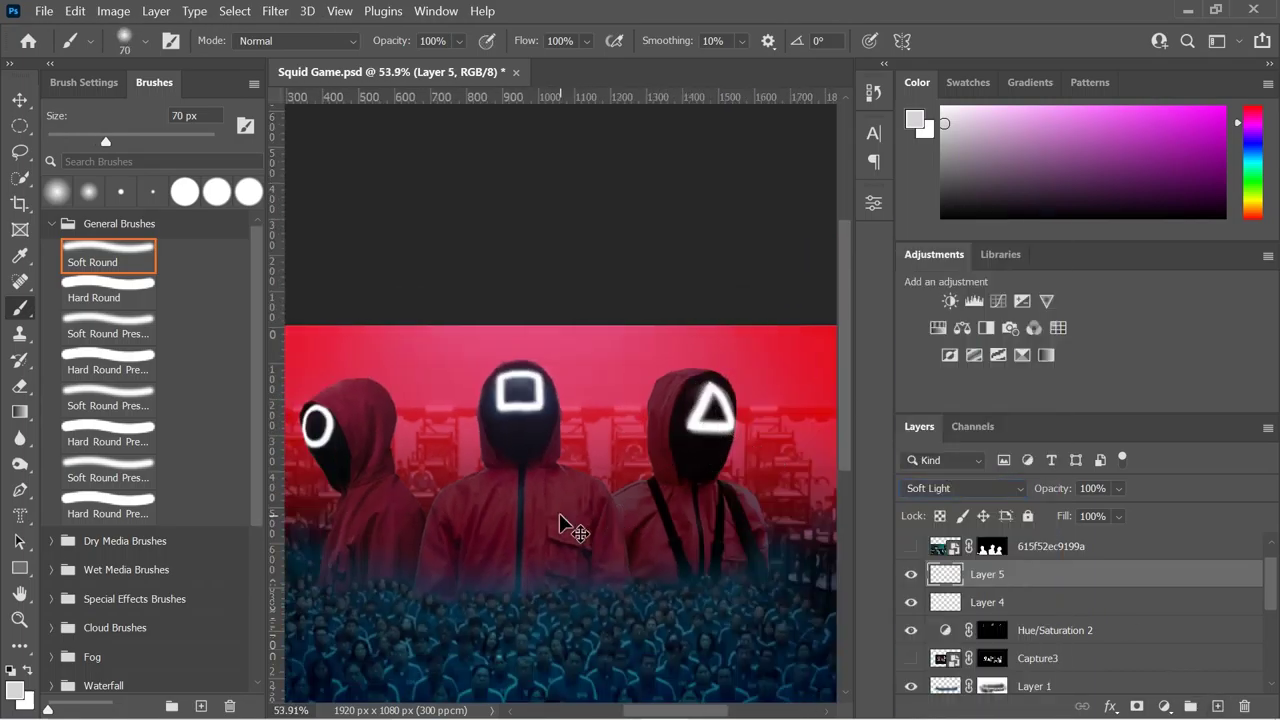
scroll(520, 440, "left", 3)
scroll(487, 432, "down", 3)
scroll(691, 471, "up", 1)
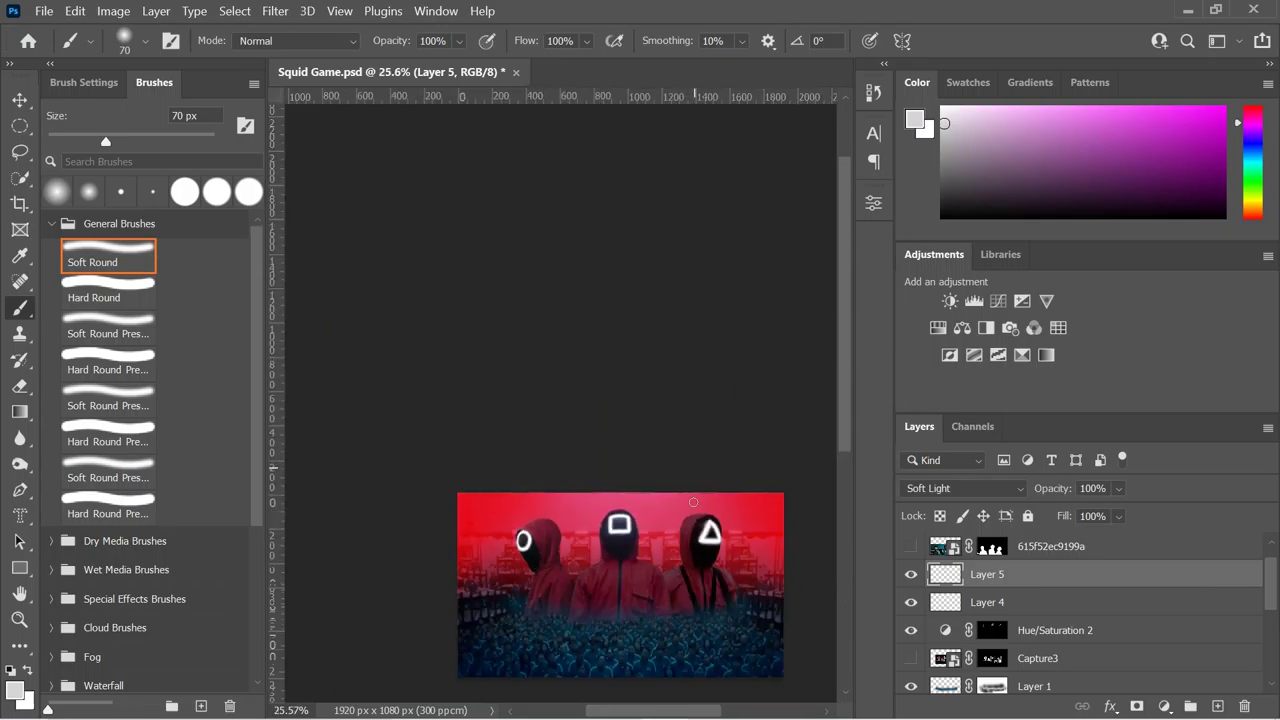
scroll(608, 611, "up", 3)
left_click(1118, 489)
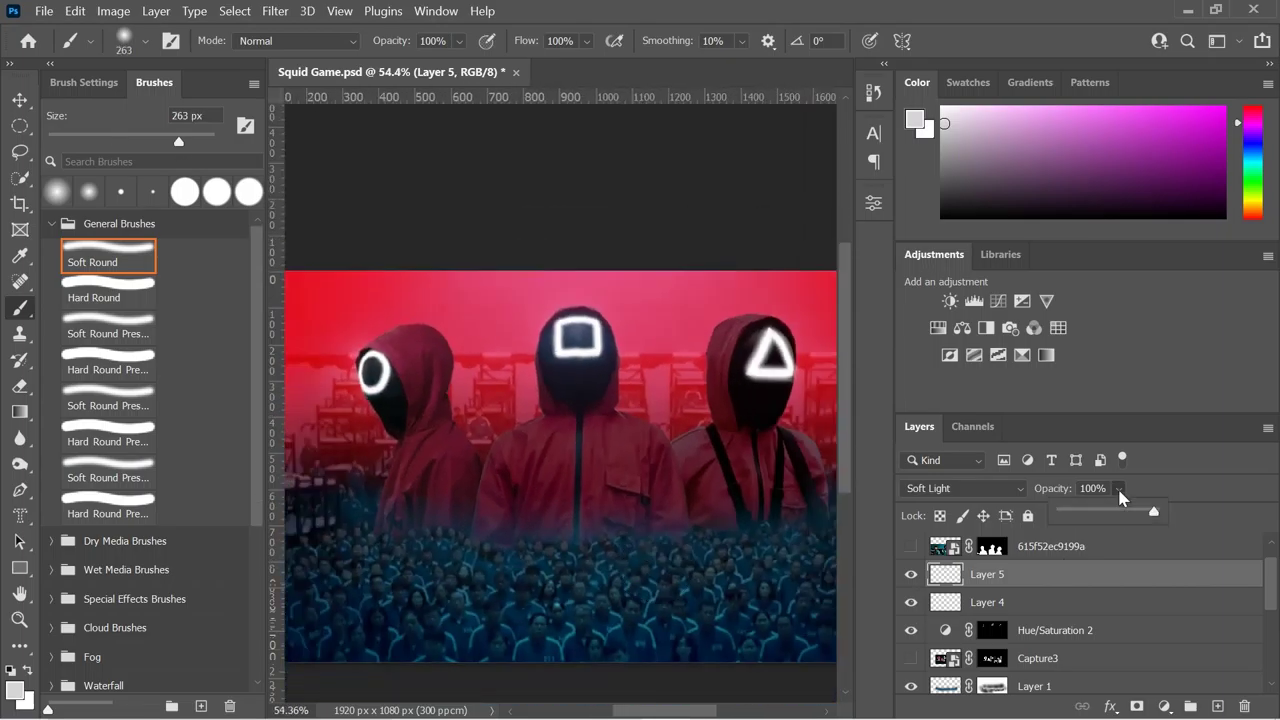
left_click(1034, 602)
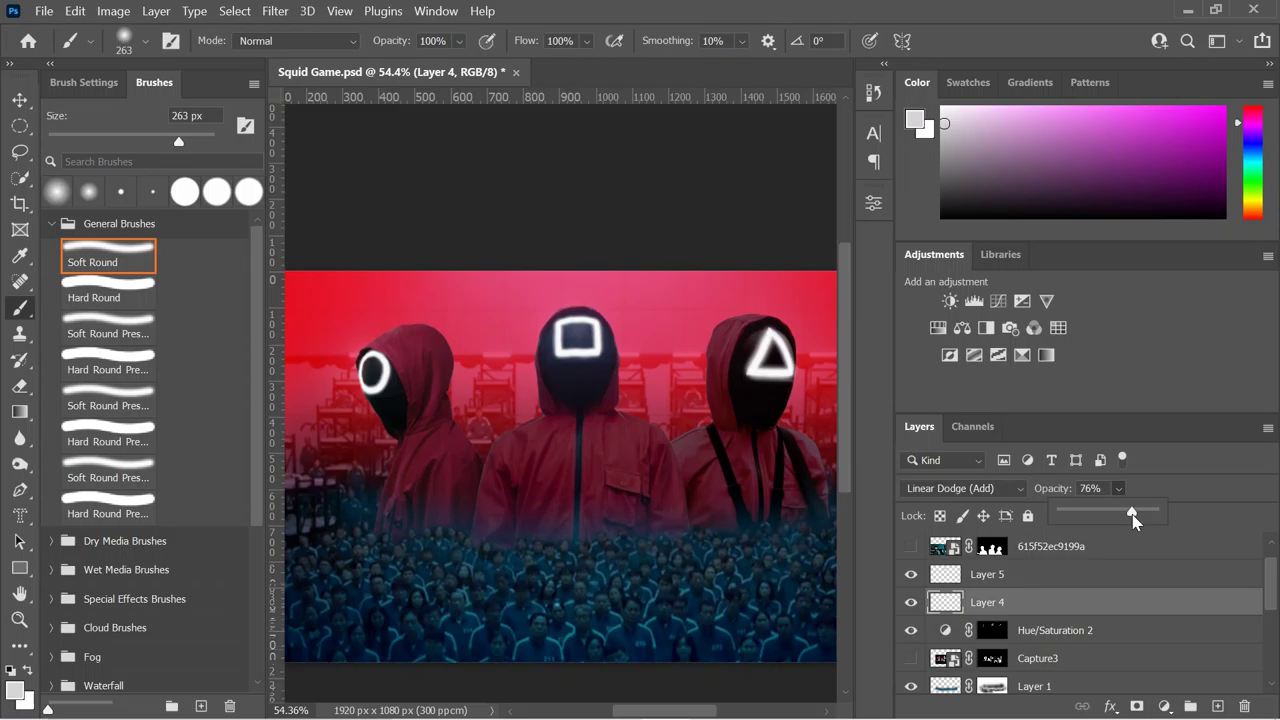
left_click(1085, 574)
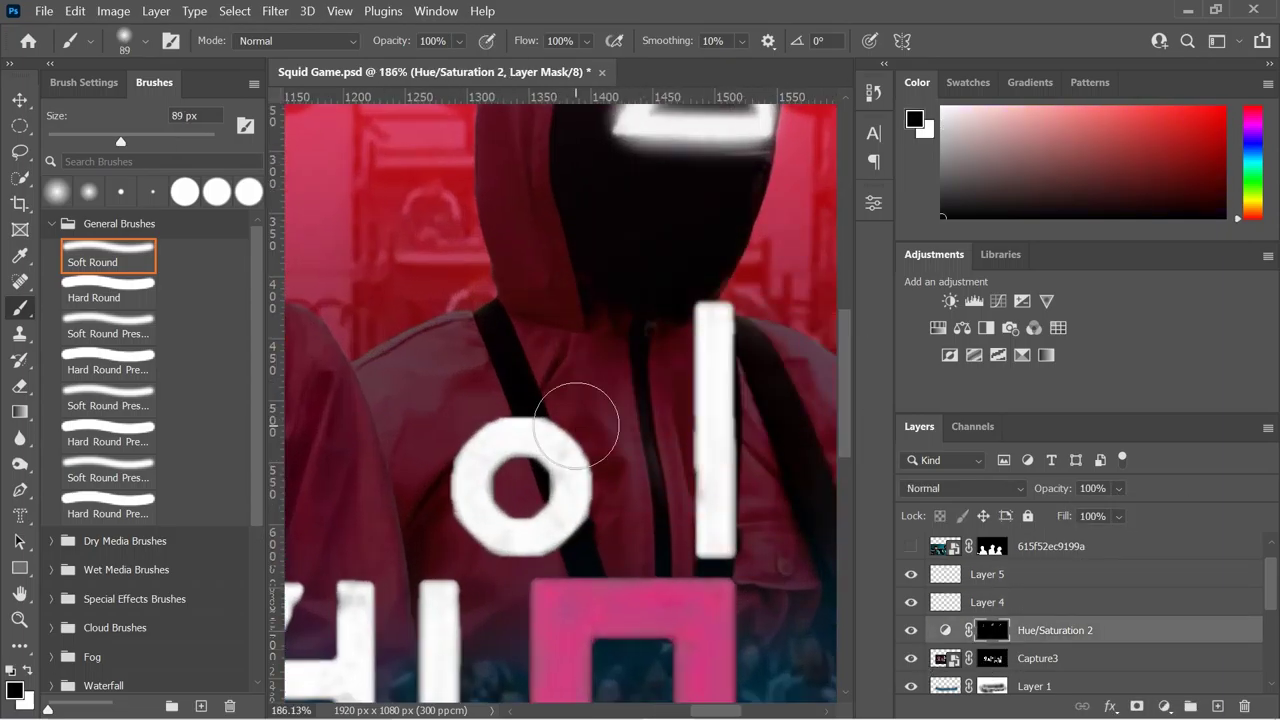
Step: Paint white into the Hue/Saturation 2 mask down the title's first vertical bar
key("x")
left_click_drag(709, 320, 712, 545)
mouse_move(530, 415)
left_mouse_down()
mouse_move(486, 457)
mouse_move(566, 471)
mouse_move(594, 591)
mouse_move(706, 471)
mouse_move(586, 449)
left_mouse_up()
scroll(560, 470, "down", 3)
key("bracketright")
key("bracketright")
scroll(501, 531, "up", 1)
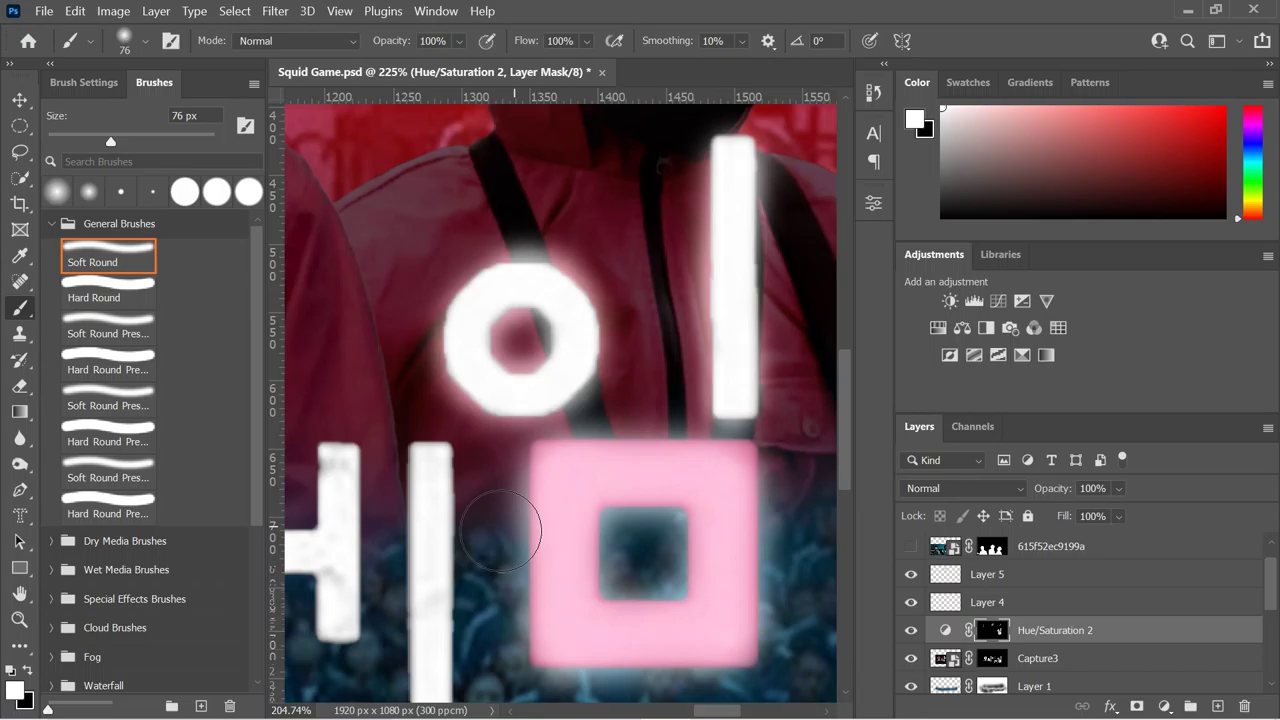
Step: Brighten the vertical bars of 이, the right stroke of 거, and the bar and circle of 어
left_click_drag(501, 531, 621, 478)
left_click_drag(598, 352, 605, 628)
mouse_move(515, 318)
left_mouse_down()
mouse_move(515, 435)
mouse_move(391, 414)
mouse_move(429, 366)
mouse_move(380, 443)
mouse_move(336, 342)
left_mouse_up()
scroll(600, 240, "down", 3)
left_click_drag(590, 225, 590, 400)
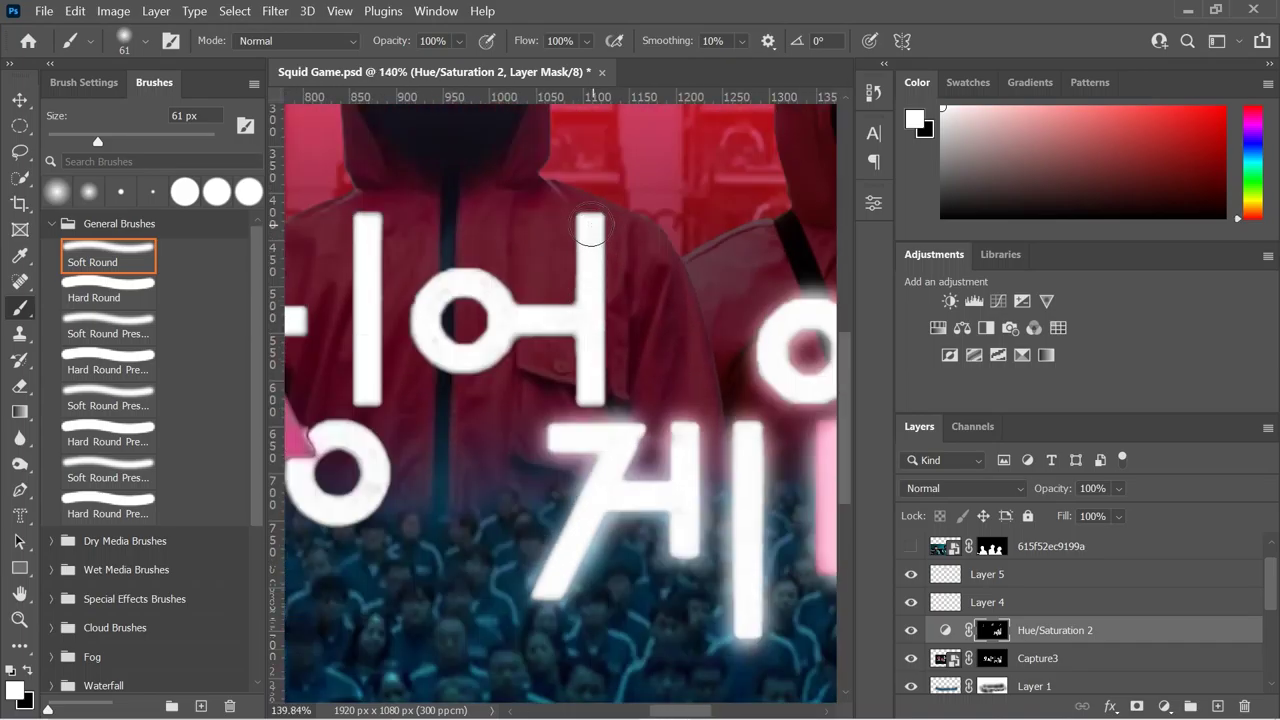
mouse_move(566, 321)
left_mouse_down()
mouse_move(450, 290)
mouse_move(474, 343)
left_mouse_up()
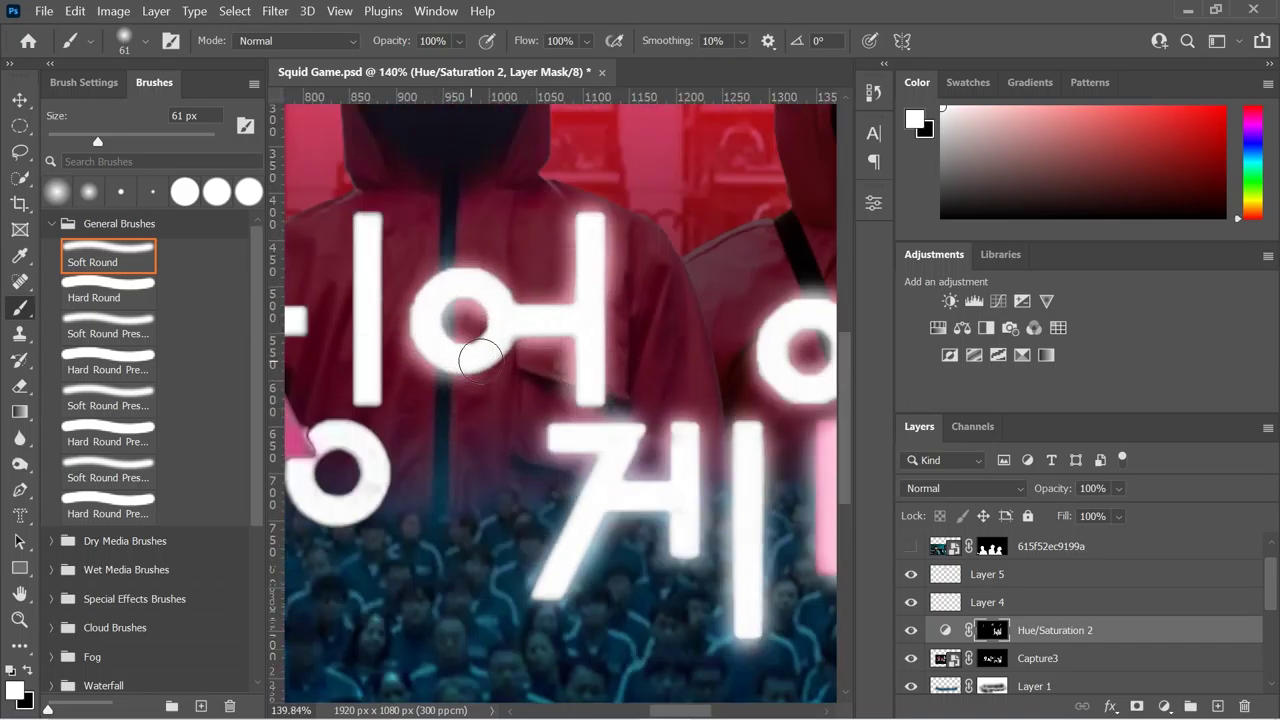
Step: Brighten the remaining 이 bar, the pink triangle and circle stem, and 오, then view the whole poster
scroll(474, 343, "left", 3)
mouse_move(552, 222)
left_mouse_down()
mouse_move(560, 500)
mouse_move(480, 470)
left_mouse_up()
mouse_move(425, 330)
left_mouse_down()
mouse_move(491, 451)
mouse_move(371, 423)
mouse_move(420, 320)
left_mouse_up()
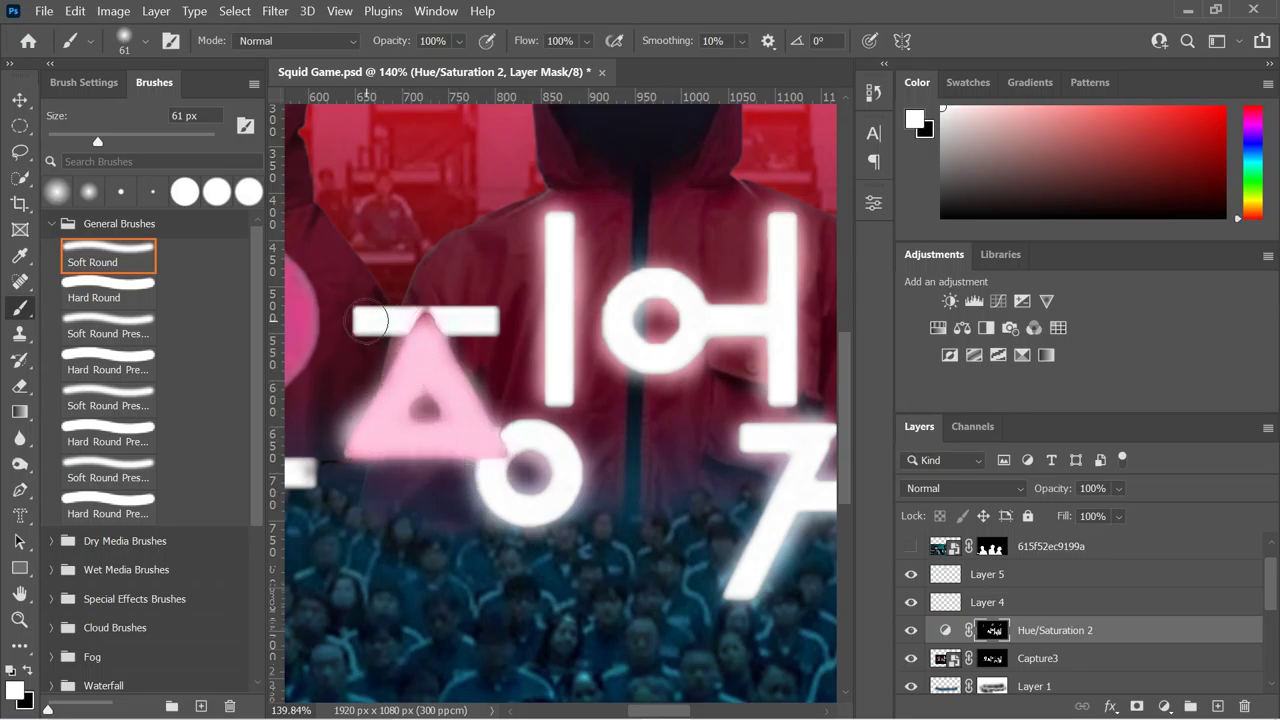
scroll(609, 466, "left", 6)
mouse_move(609, 466)
left_mouse_down()
mouse_move(601, 427)
mouse_move(523, 471)
mouse_move(666, 471)
left_mouse_up()
mouse_move(590, 395)
left_mouse_down()
mouse_move(549, 286)
mouse_move(583, 376)
mouse_move(651, 309)
mouse_move(563, 297)
left_mouse_up()
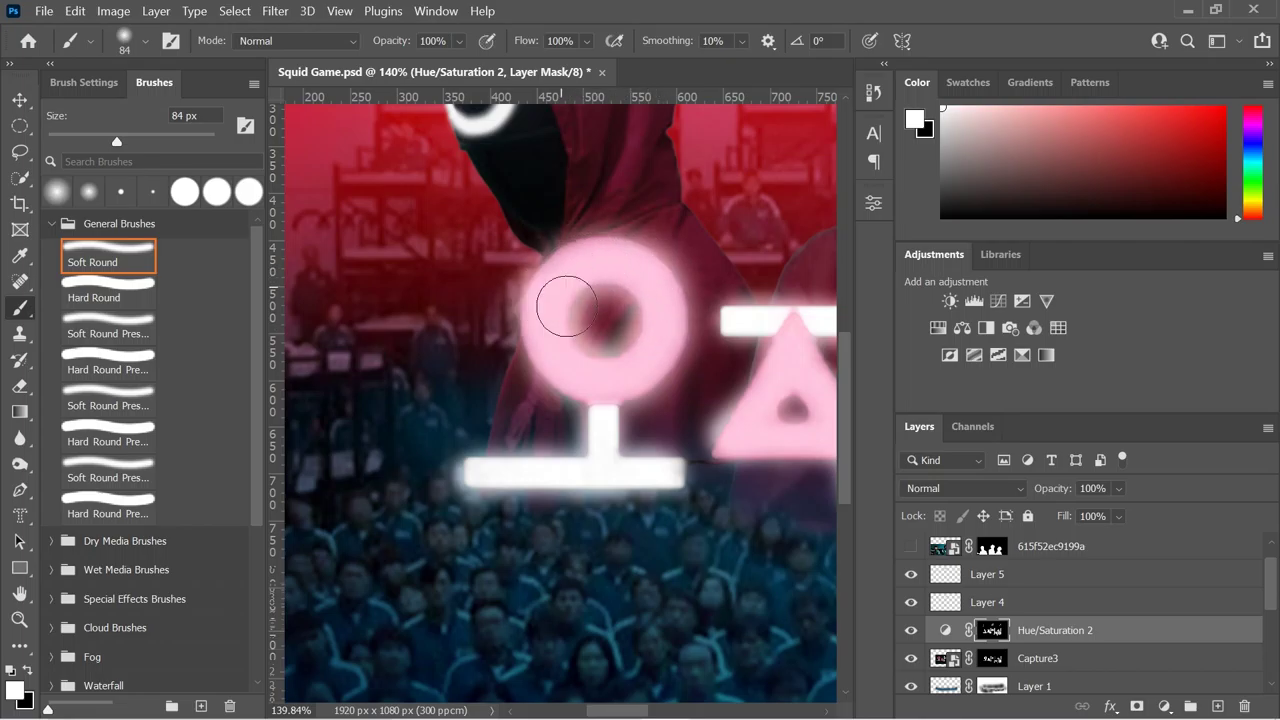
key("ctrl+0")
scroll(600, 495, "left", 1)
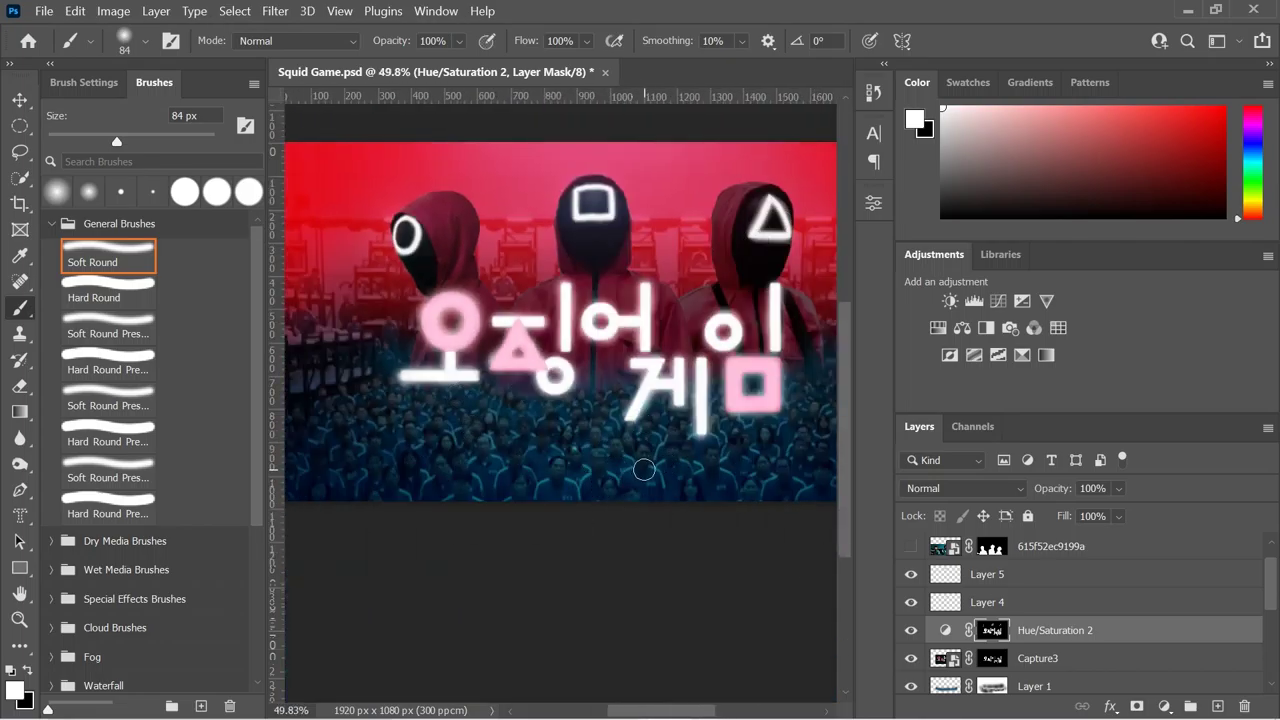
scroll(720, 465, "up", 3)
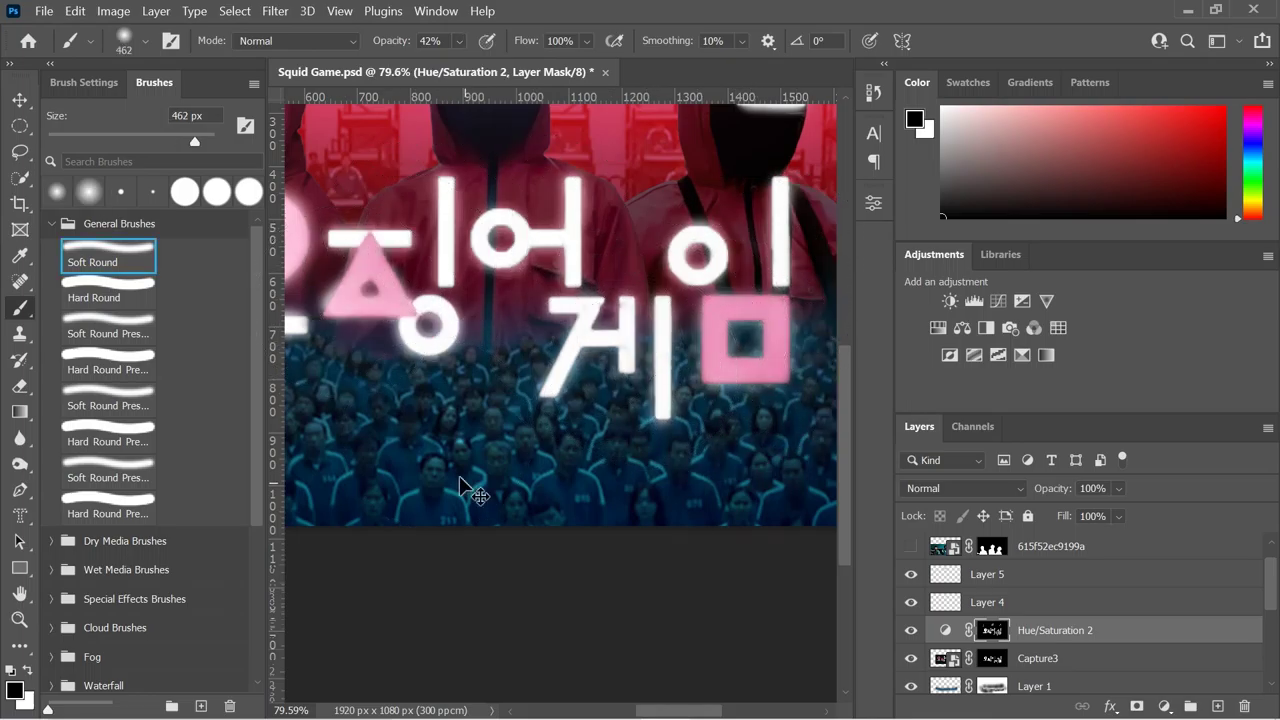
scroll(600, 450, "left", 6)
scroll(700, 460, "down", 4)
scroll(690, 494, "up", 1)
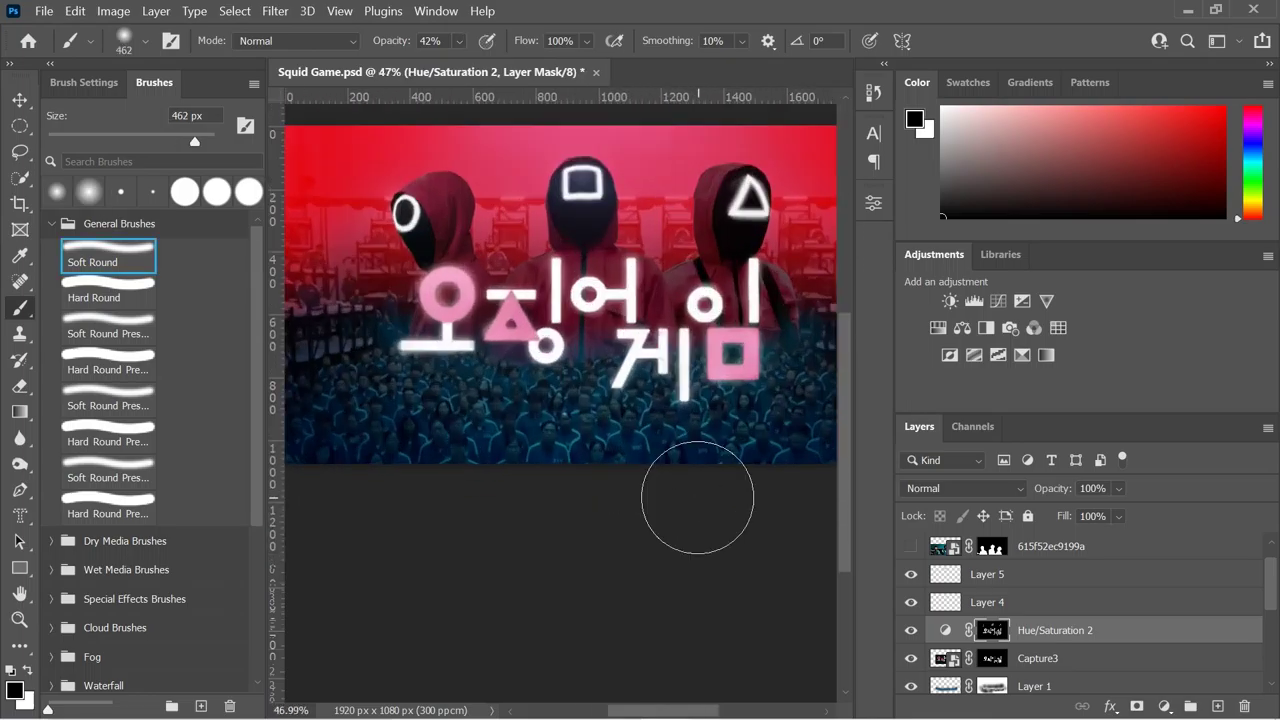
key("bracketleft")
key("bracketleft")
key("bracketleft")
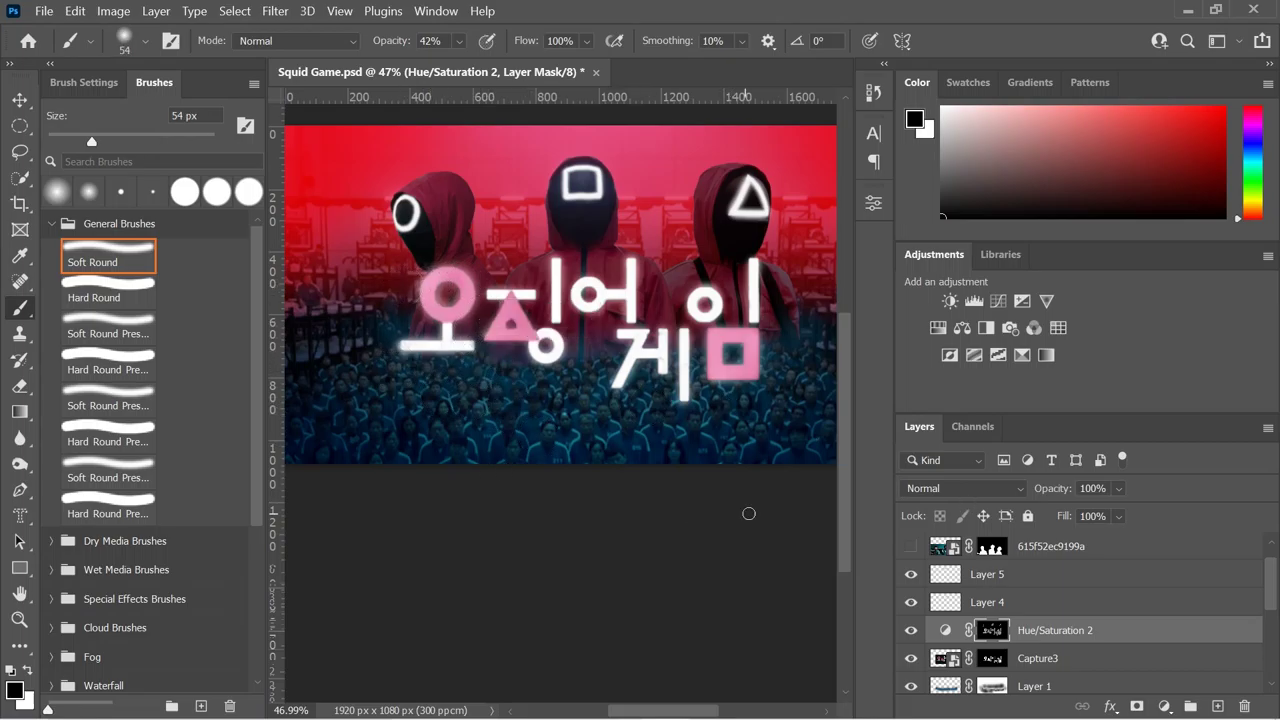
left_click(910, 660)
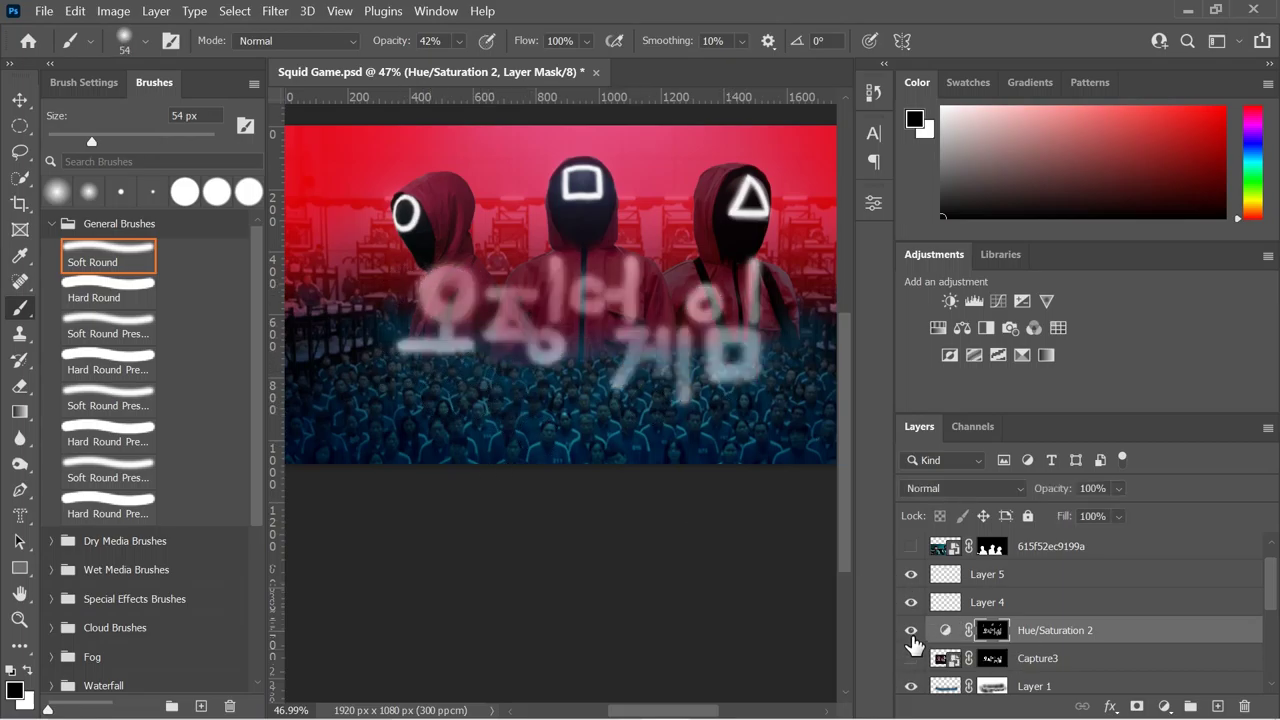
left_click(911, 632)
key("ctrl+z")
key("ctrl+shift+z")
key("ctrl+z")
key("ctrl+z")
scroll(1075, 590, "down", 3)
scroll(1080, 606, "down", 2)
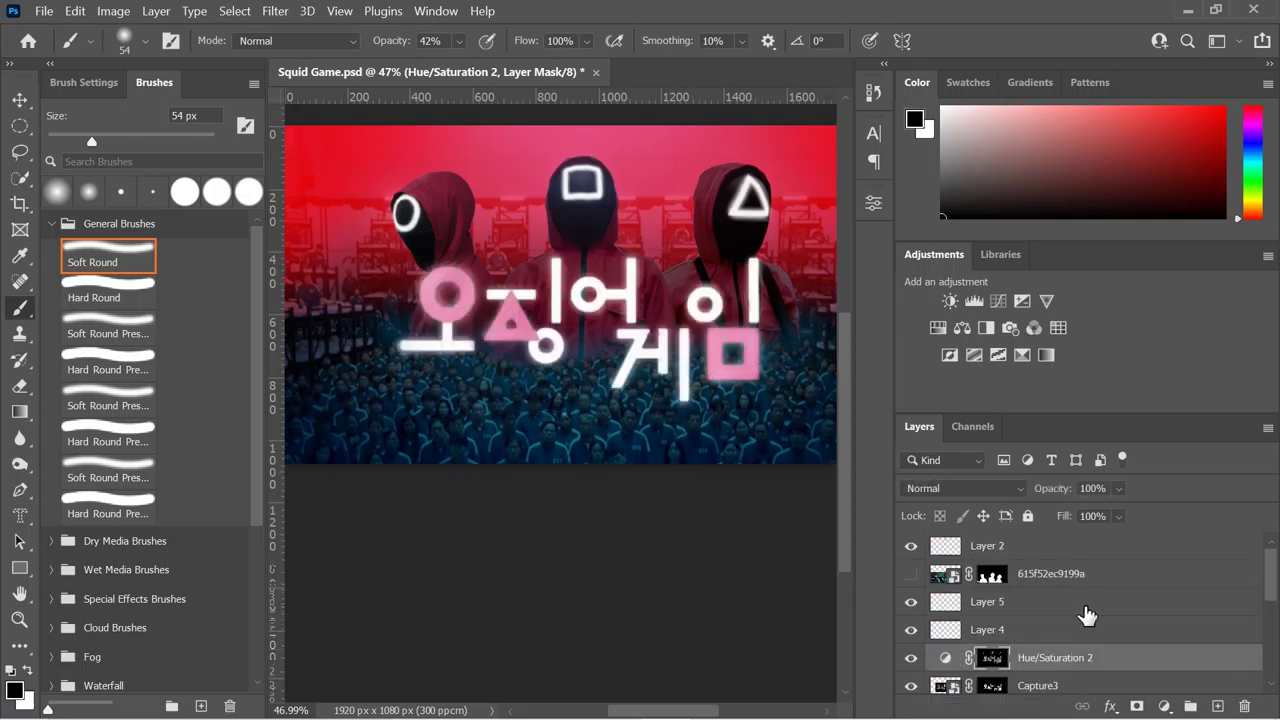
Step: Add a clipped Exposure adjustment at -0.72 and invert its mask to hide the darkening
left_click(1022, 300)
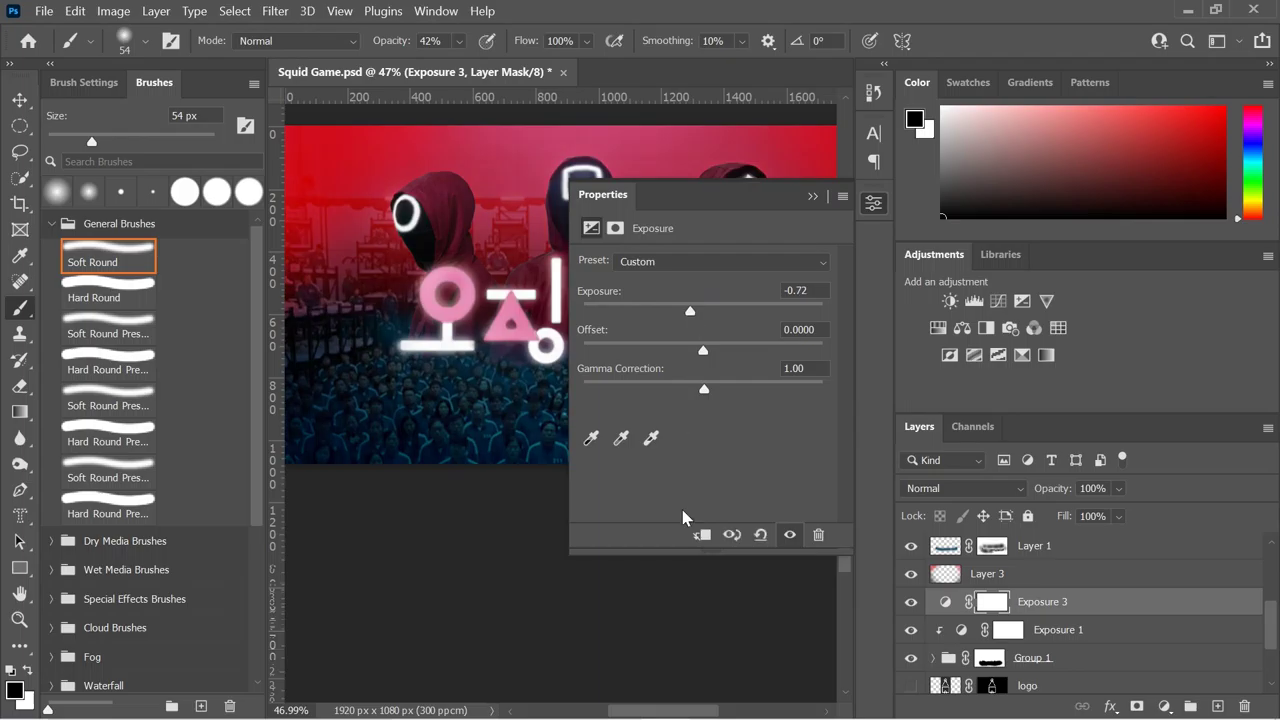
left_click(700, 535)
left_click_drag(703, 311, 662, 311)
left_click(813, 198)
key("ctrl+i")
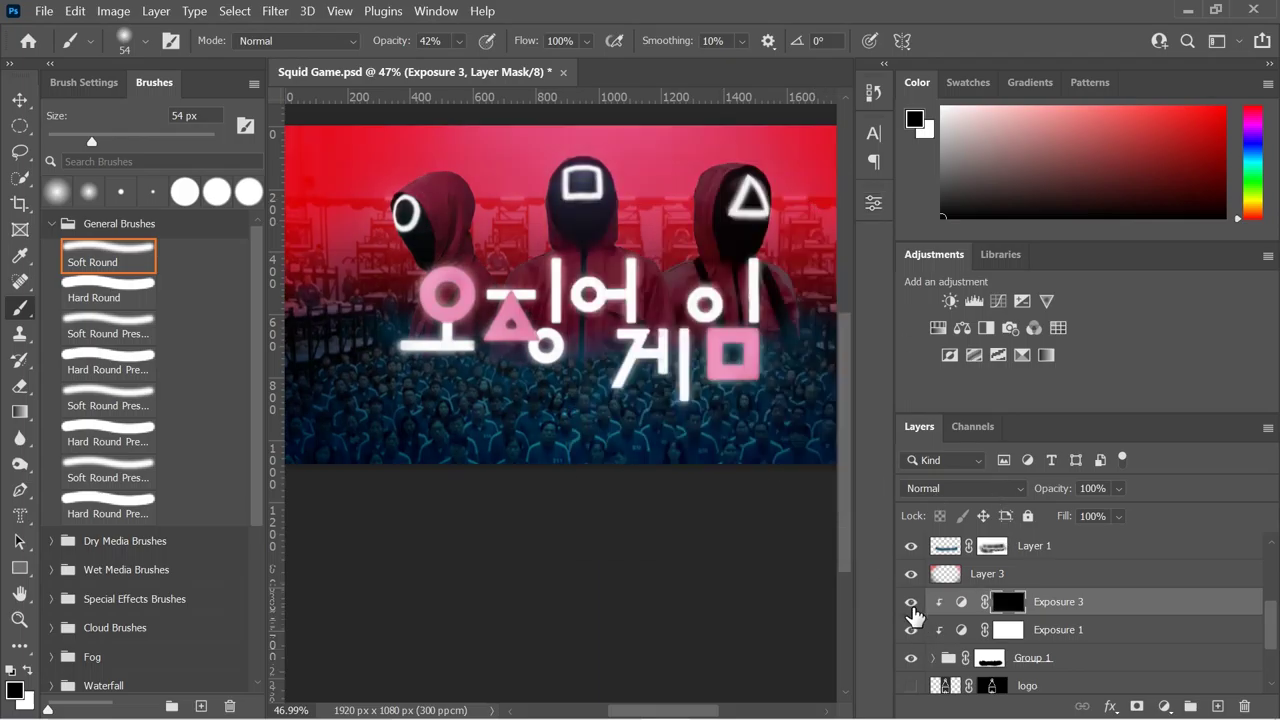
Step: Set white as the painting colour and pan to where the jackets meet the crowd
scroll(913, 615, "up", 1)
scroll(913, 615, "up", 2)
scroll(697, 311, "up", 5)
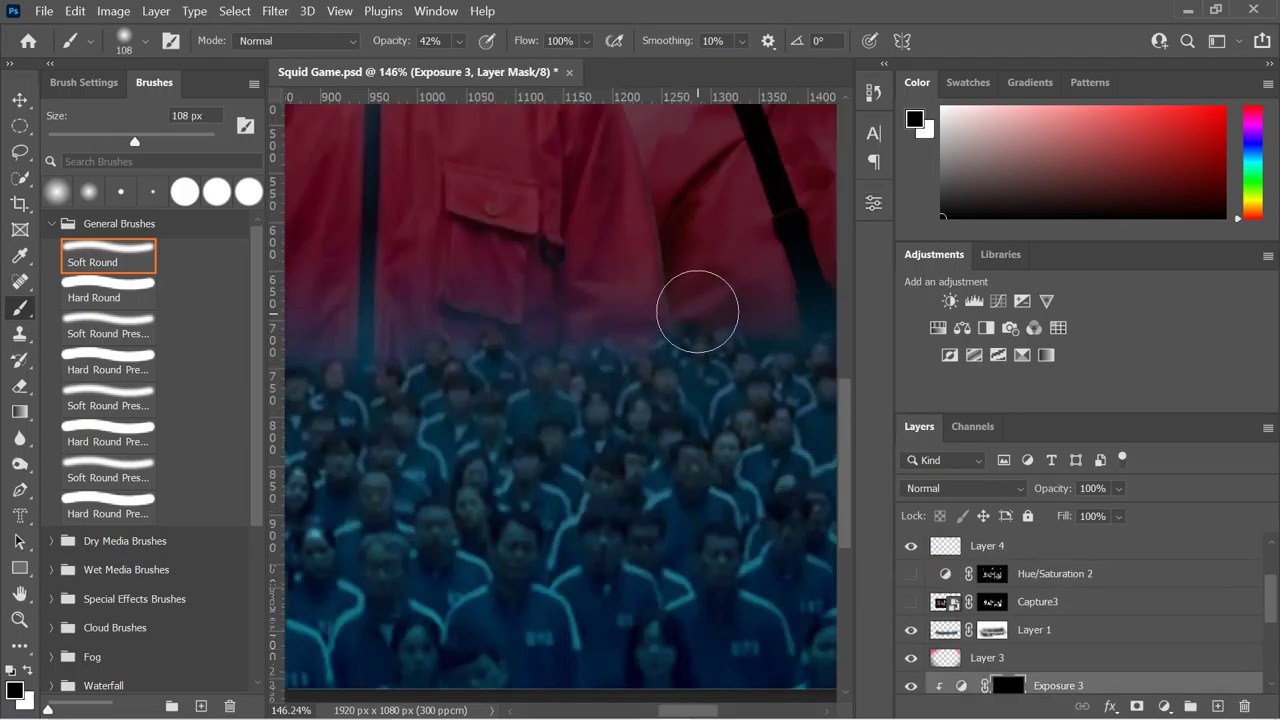
scroll(697, 311, "down", 2)
key("x")
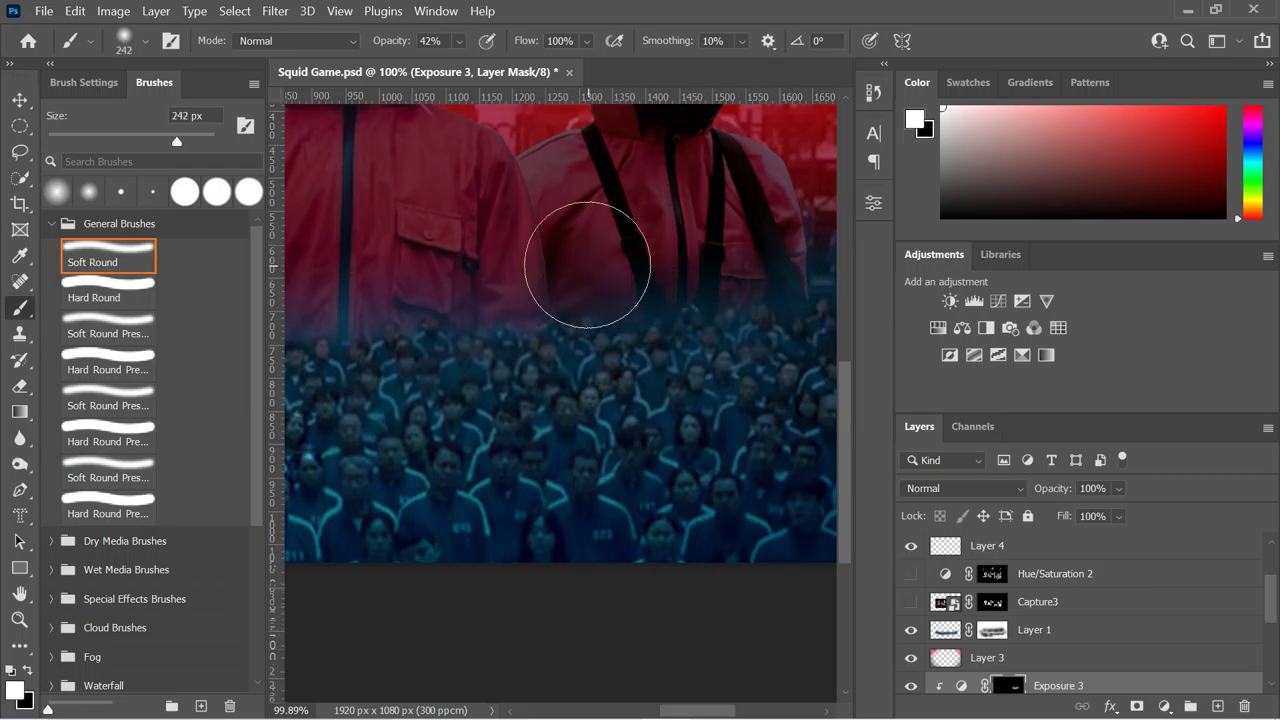
scroll(609, 337, "up", 1)
scroll(609, 337, "left", 3)
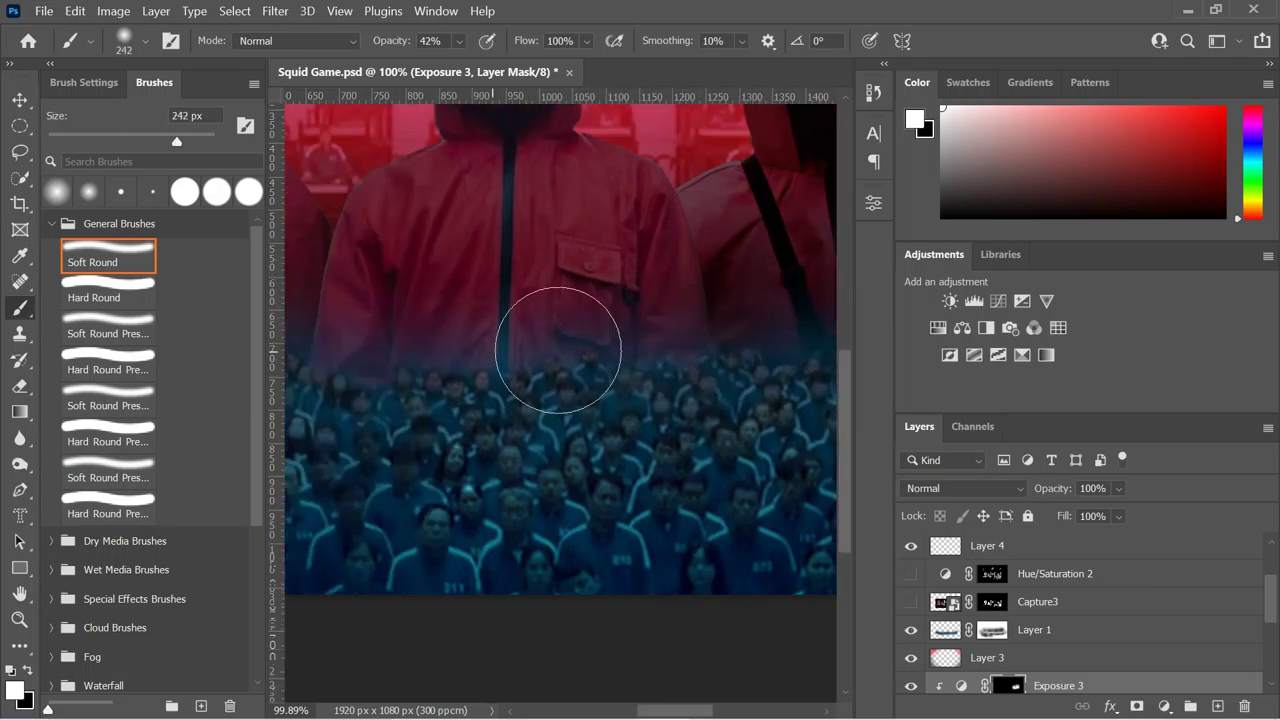
scroll(557, 343, "left", 2)
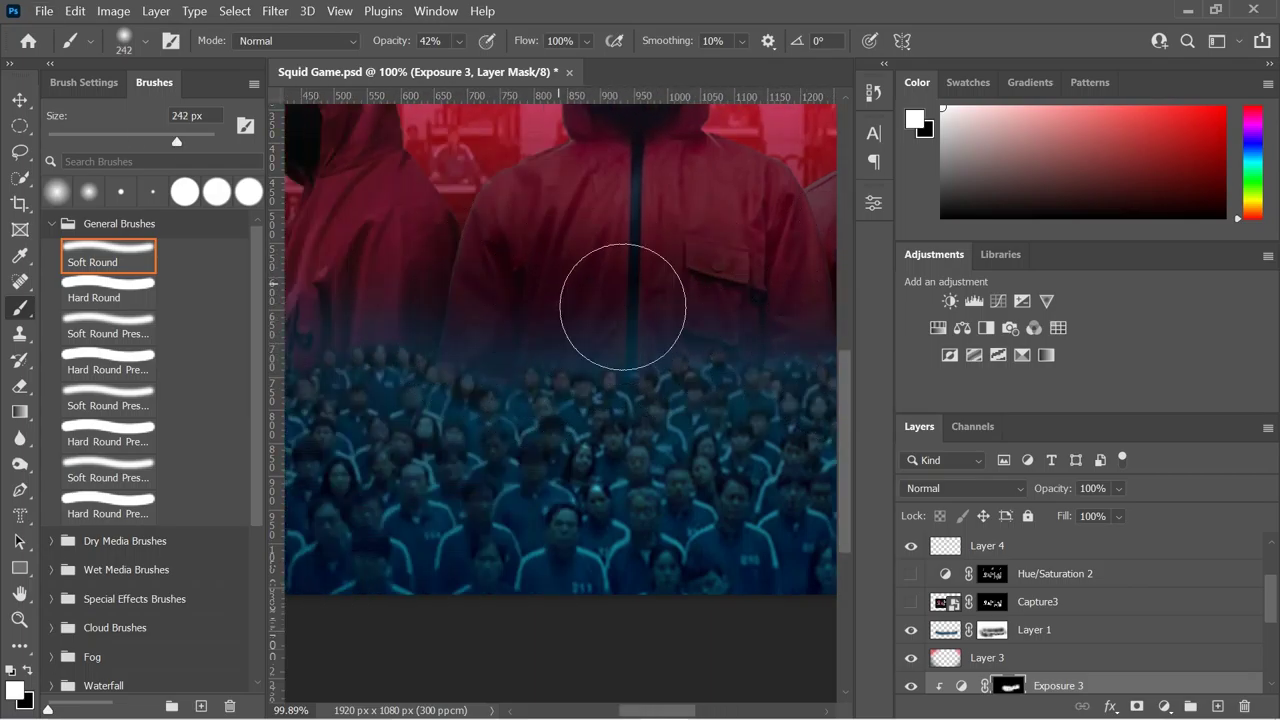
scroll(487, 329, "left", 5)
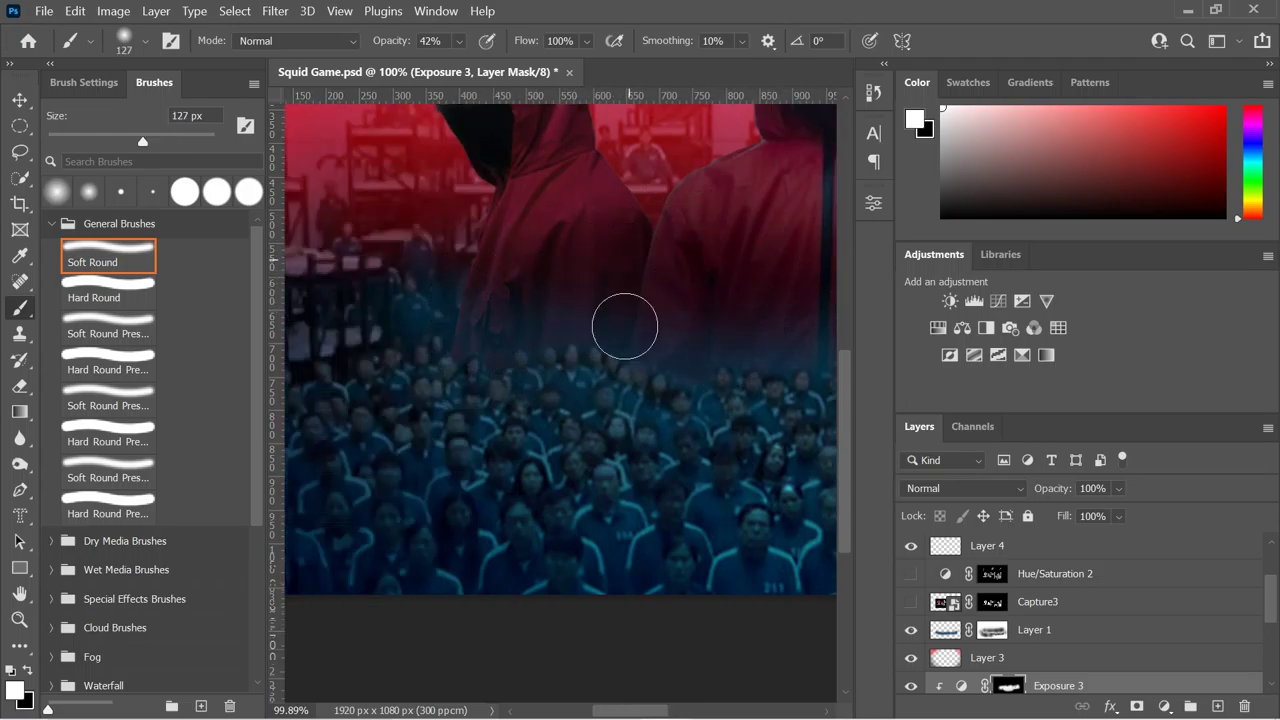
scroll(624, 326, "up", 1)
scroll(580, 309, "up", 1)
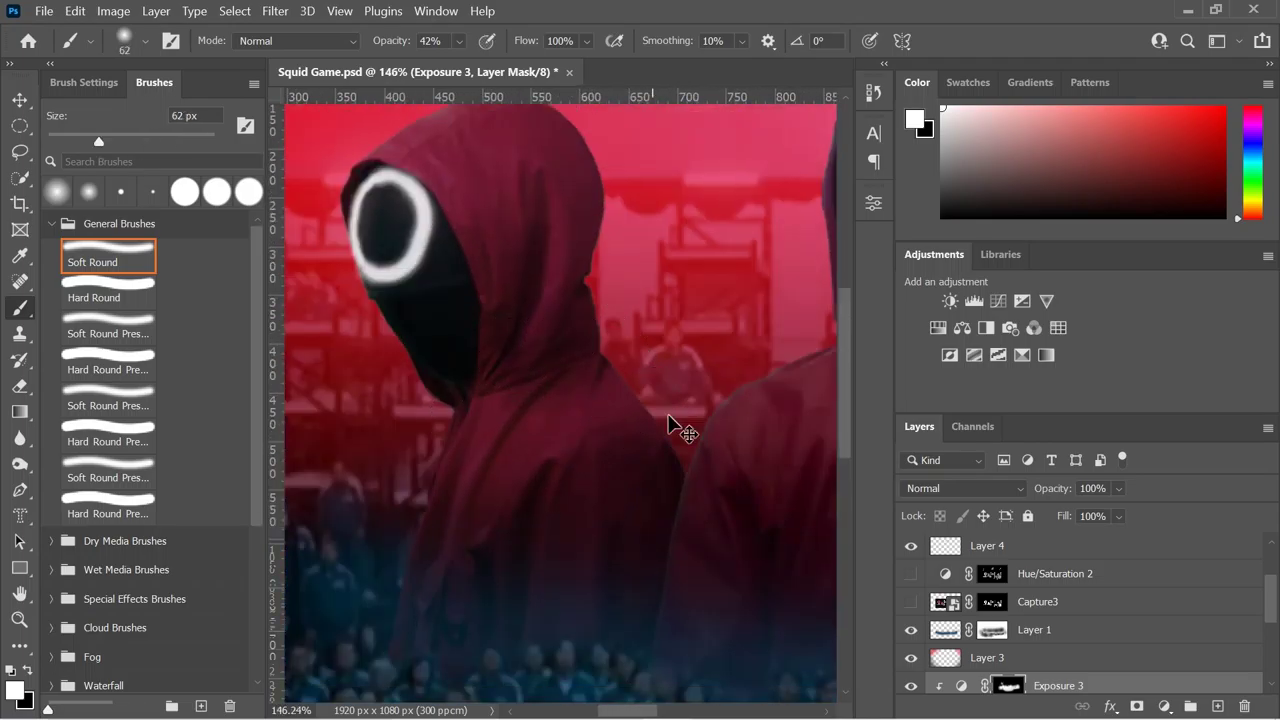
scroll(590, 350, "right", 5)
scroll(698, 357, "right", 6)
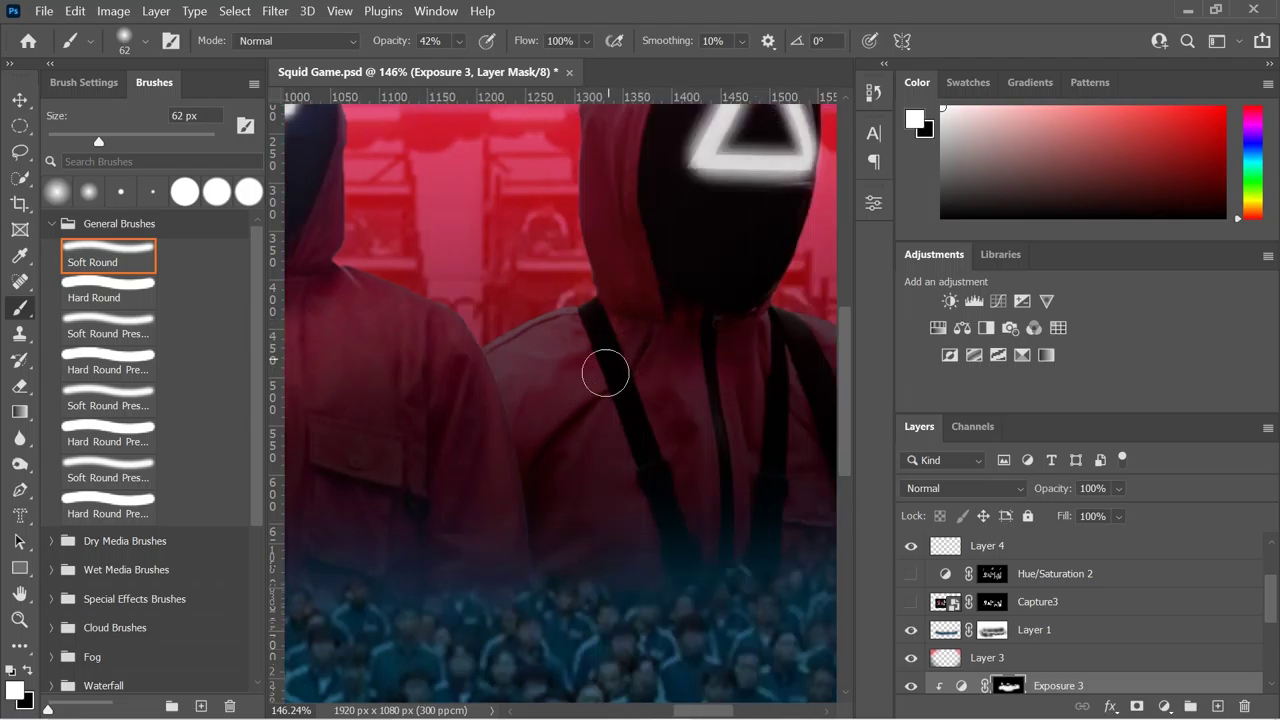
scroll(585, 537, "down", 4)
scroll(523, 543, "down", 1)
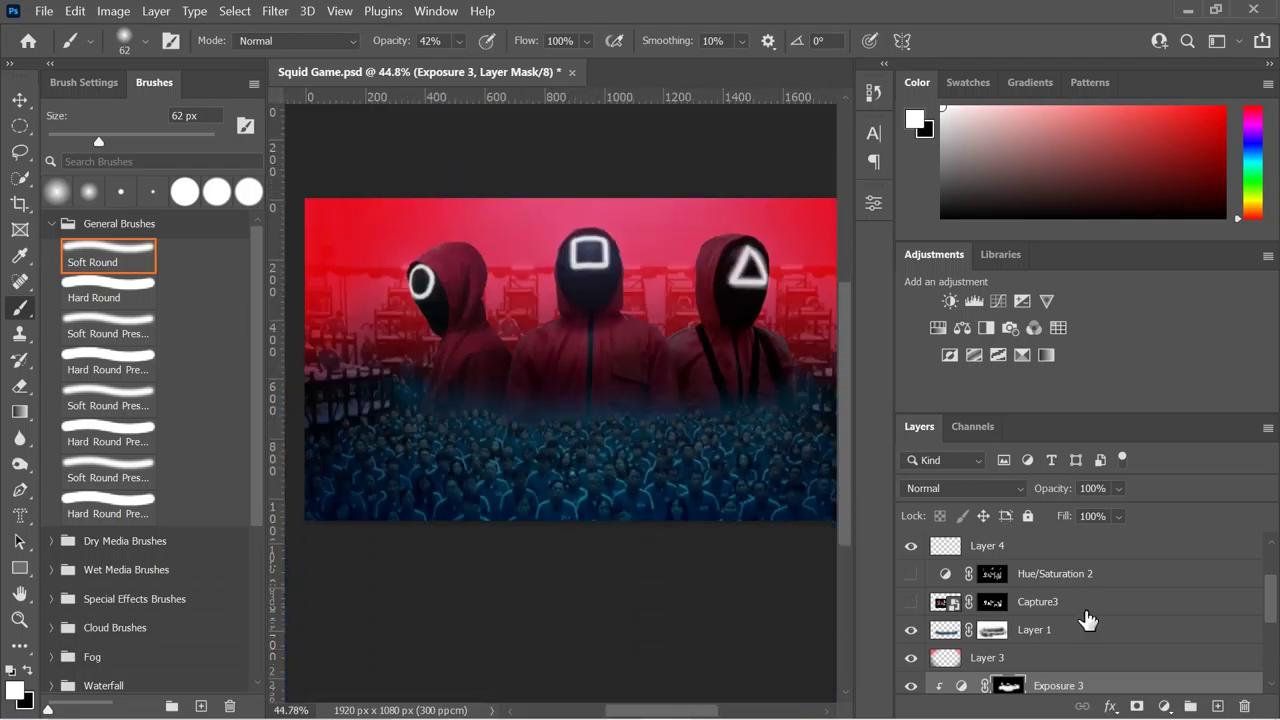
scroll(1087, 618, "down", 2)
scroll(1080, 610, "down", 1)
scroll(1070, 595, "down", 1)
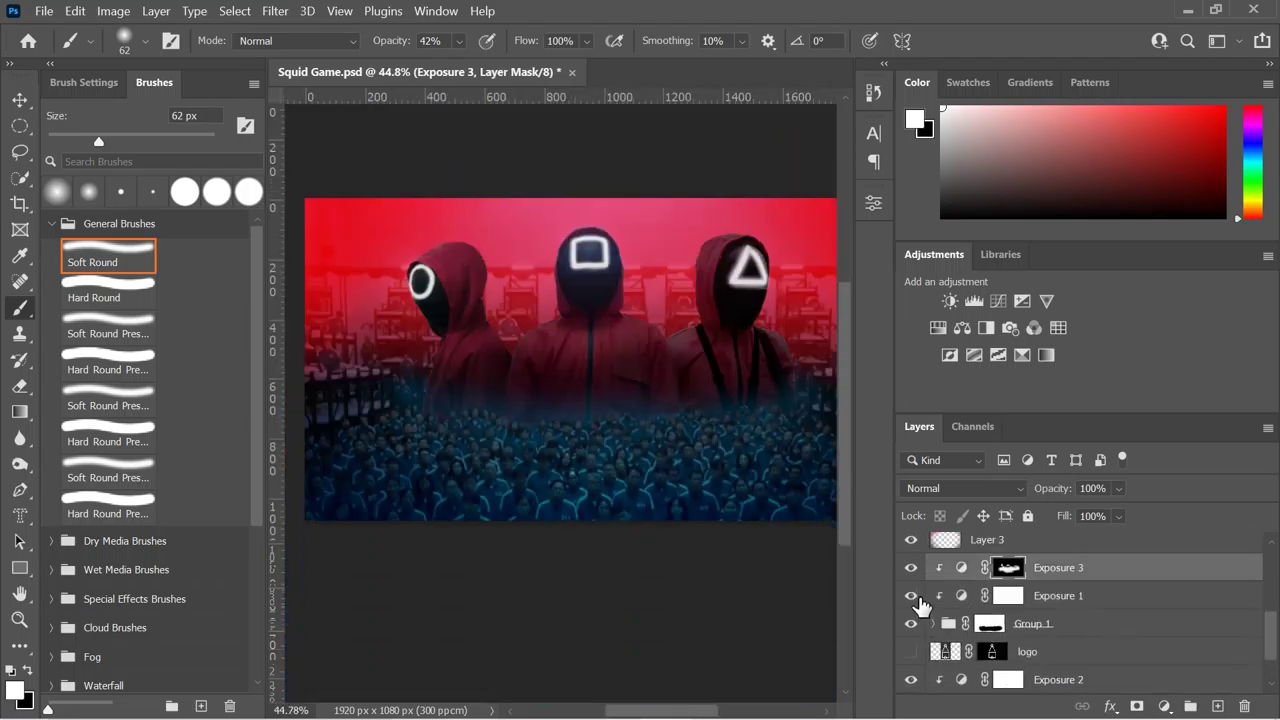
Step: Toggle the Korean title and Exposure 2 visibility to compare their effect
scroll(1120, 635, "down", 3)
left_click(910, 624)
left_click(910, 624)
scroll(1050, 595, "down", 3)
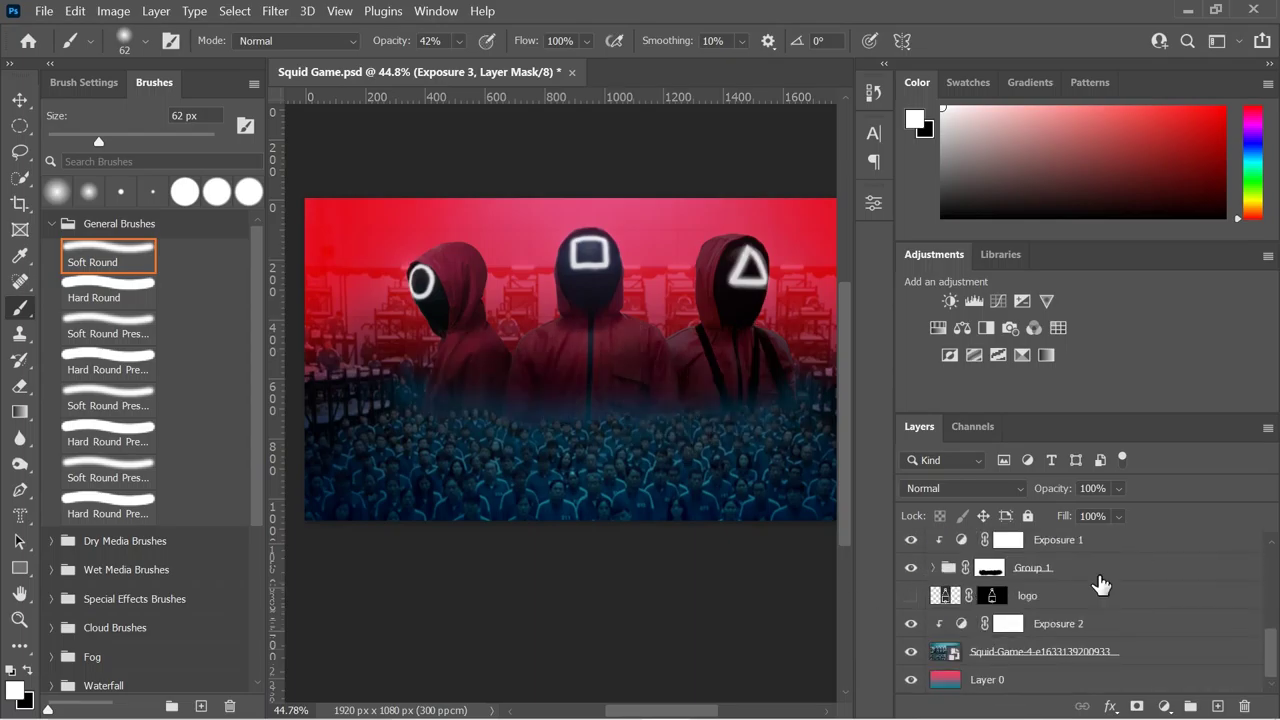
left_click(910, 624)
left_click(910, 624)
Step: Paint black into the Exposure 2 mask over the crowd's centre with the Brush
left_click(1058, 623)
scroll(603, 481, "up", 2)
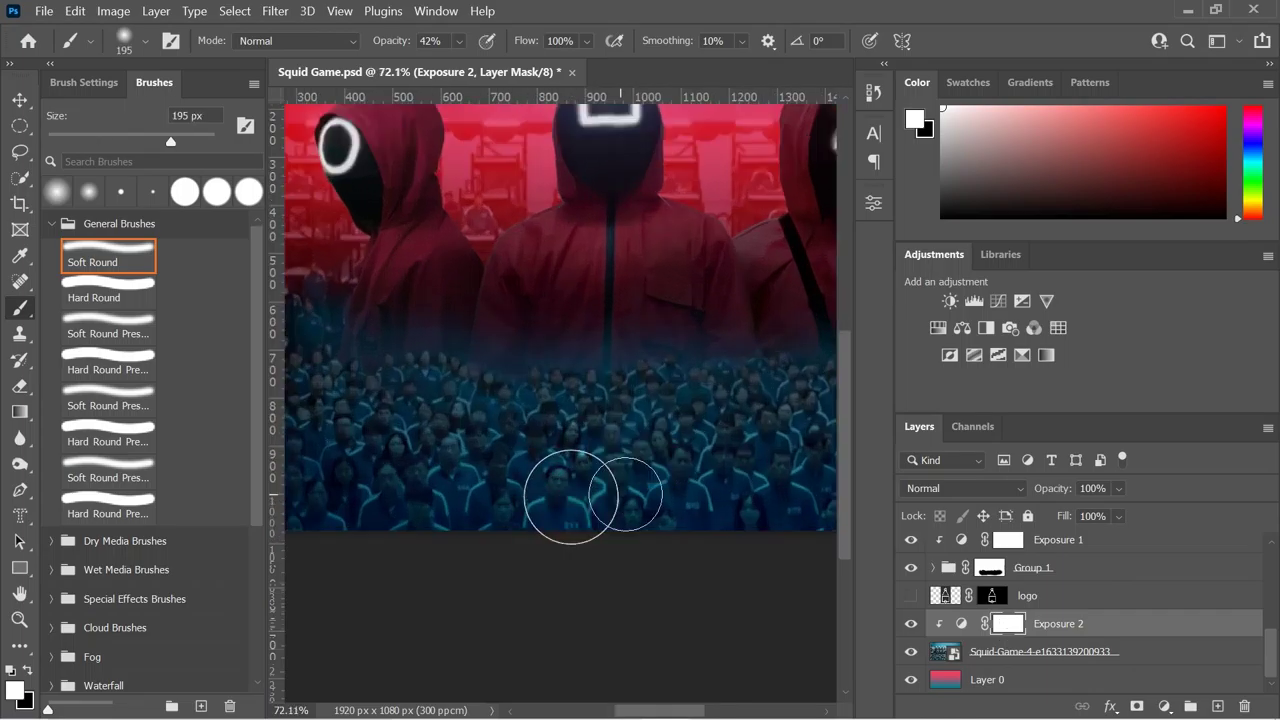
key("c")
key("b")
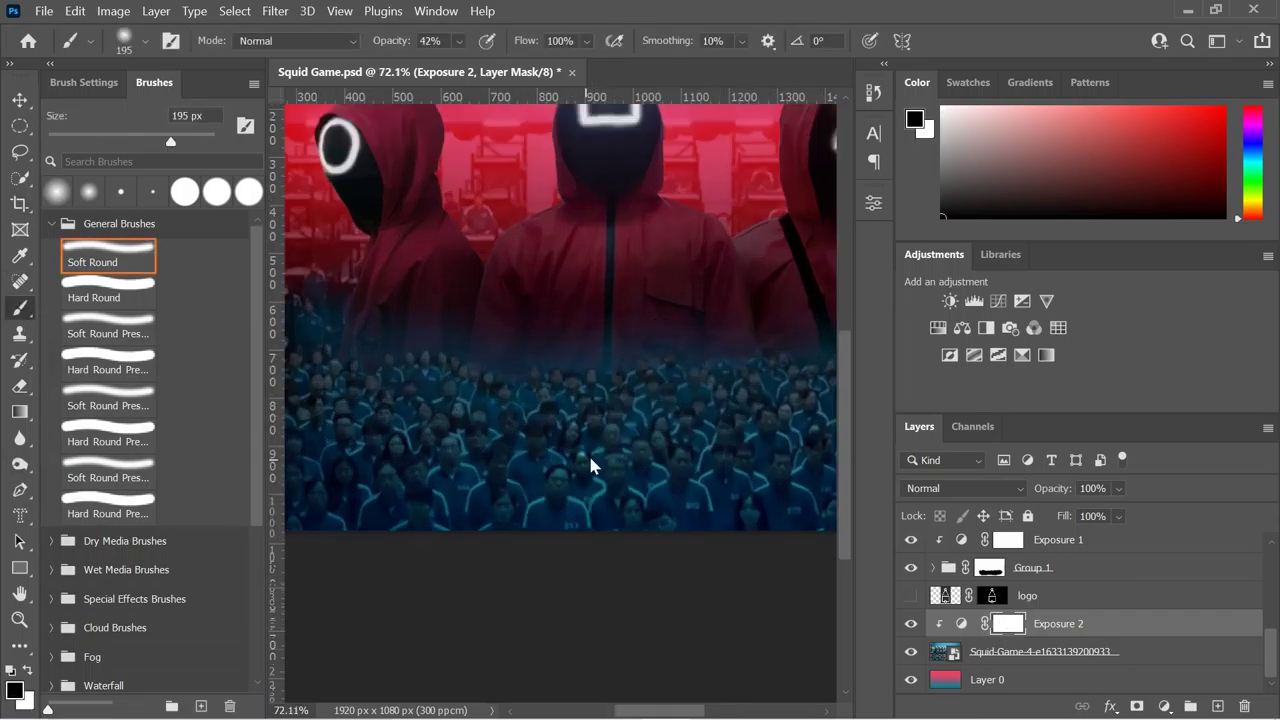
mouse_move(584, 462)
left_mouse_down()
mouse_move(700, 466)
mouse_move(556, 499)
left_mouse_up()
scroll(700, 466, "down", 2)
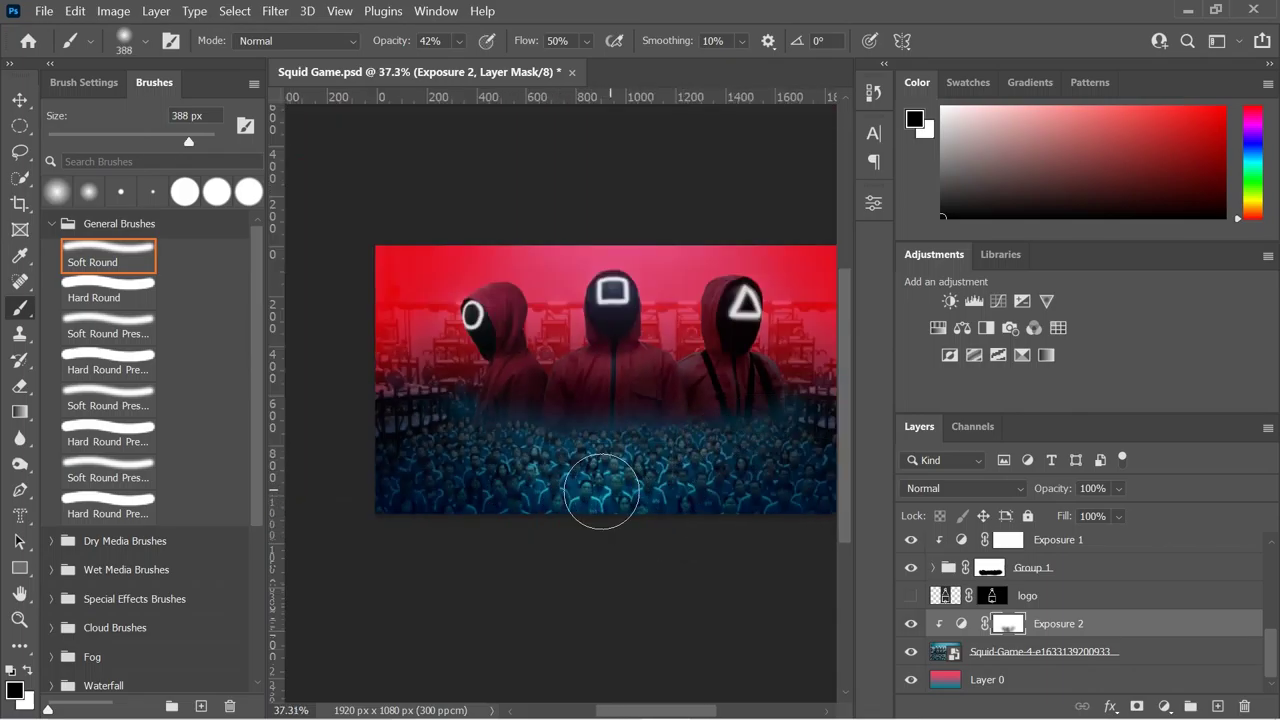
scroll(605, 545, "down", 1)
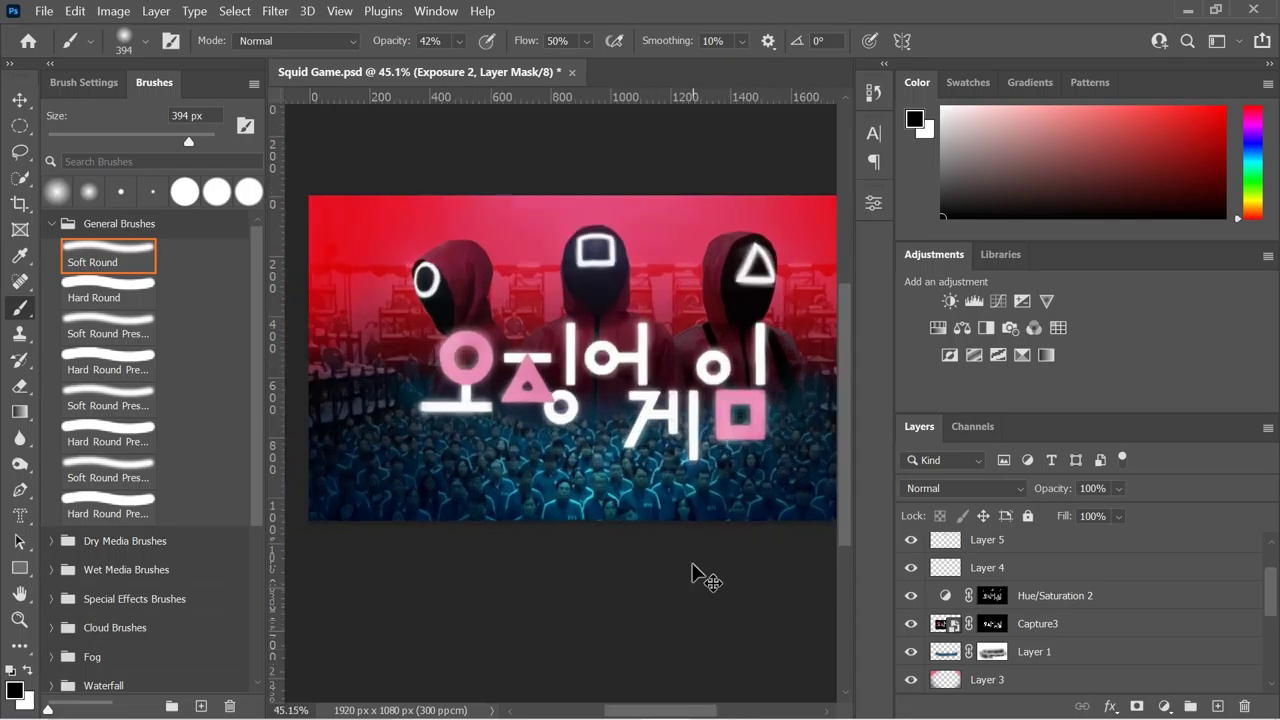
Step: Select Layer 6, which holds the title's coloured shapes, and give it a Linear Dodge (Add) blend
scroll(671, 579, "down", 1)
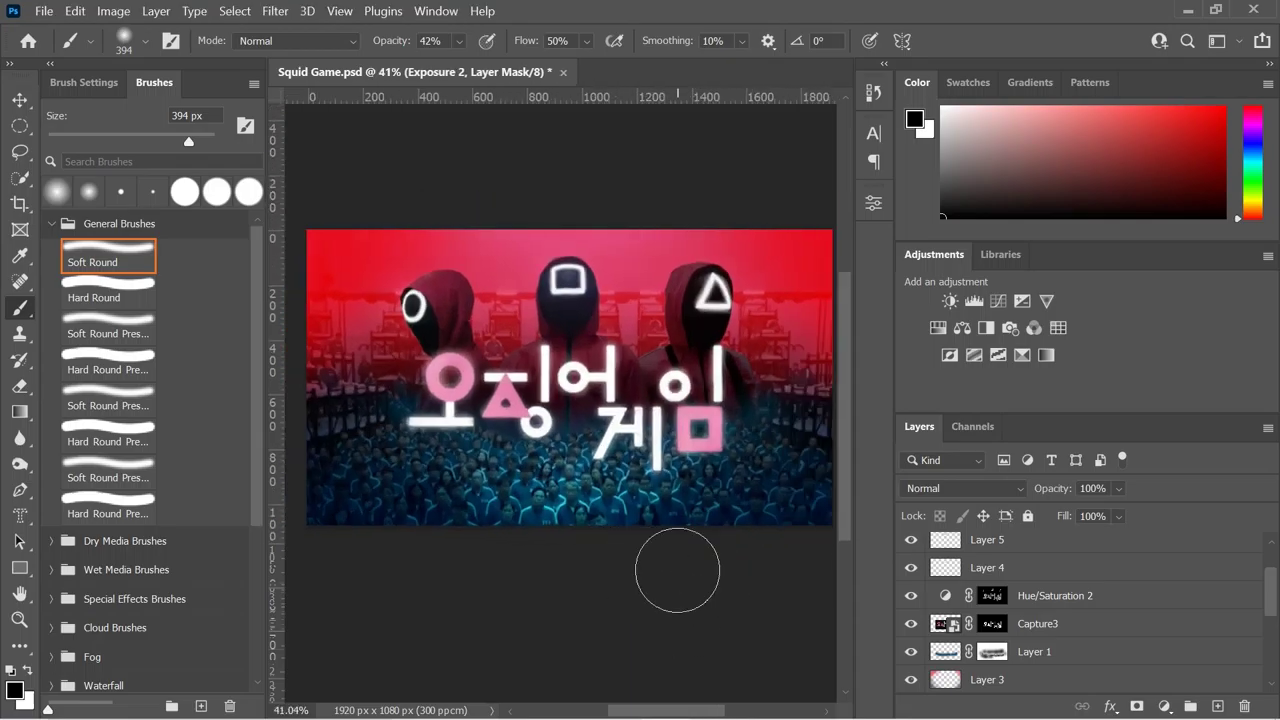
scroll(677, 570, "up", 1)
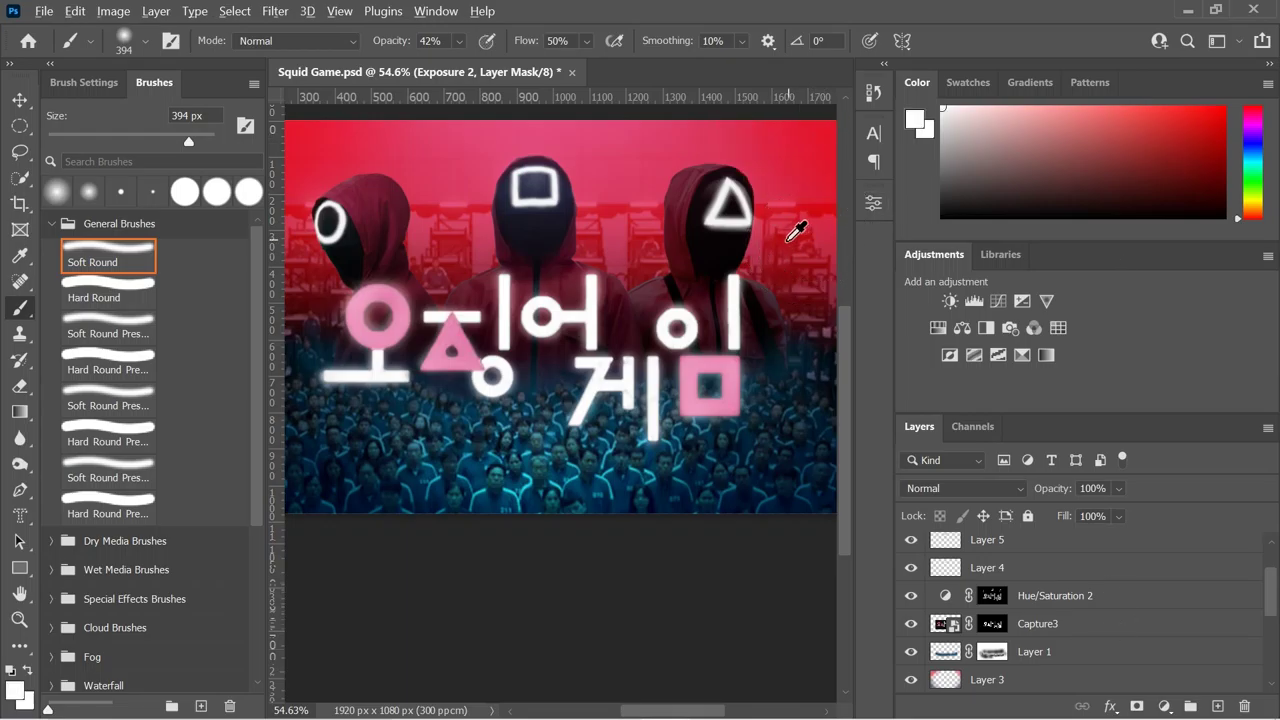
scroll(1055, 628, "down", 3)
left_click(1050, 651)
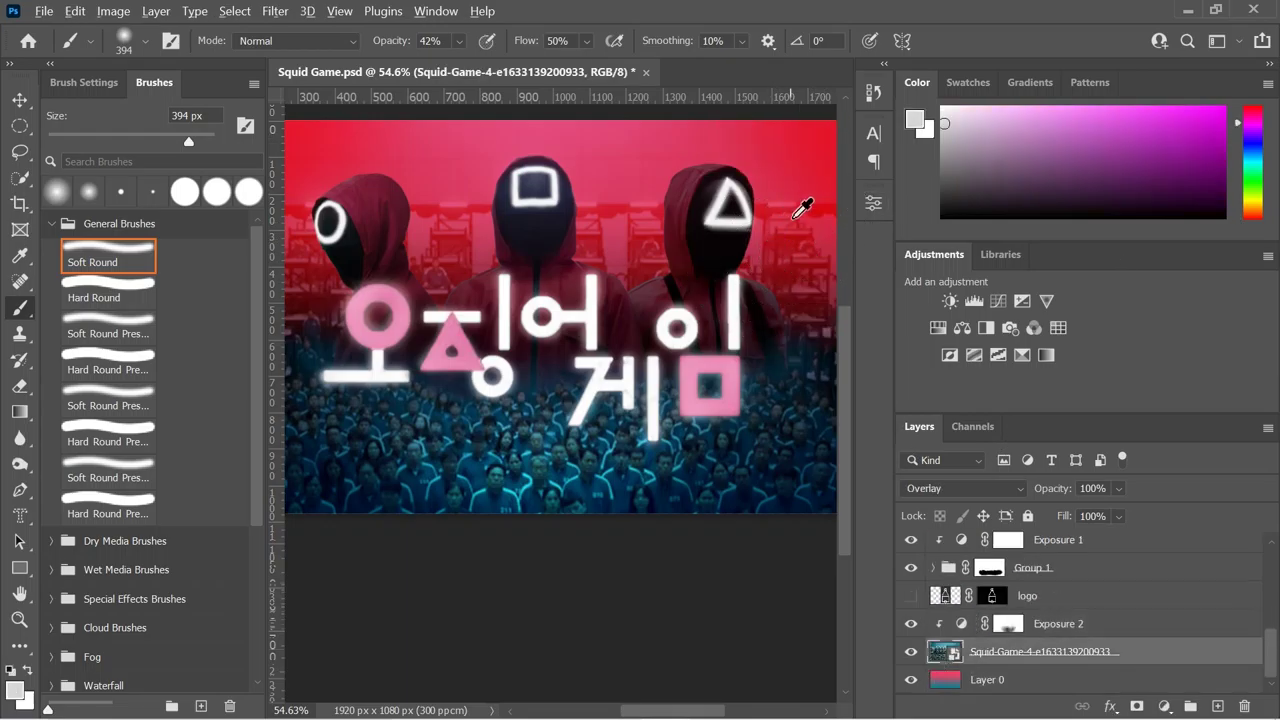
scroll(1060, 603, "up", 1)
scroll(1060, 603, "up", 2)
left_click(1060, 603)
scroll(700, 390, "up", 1)
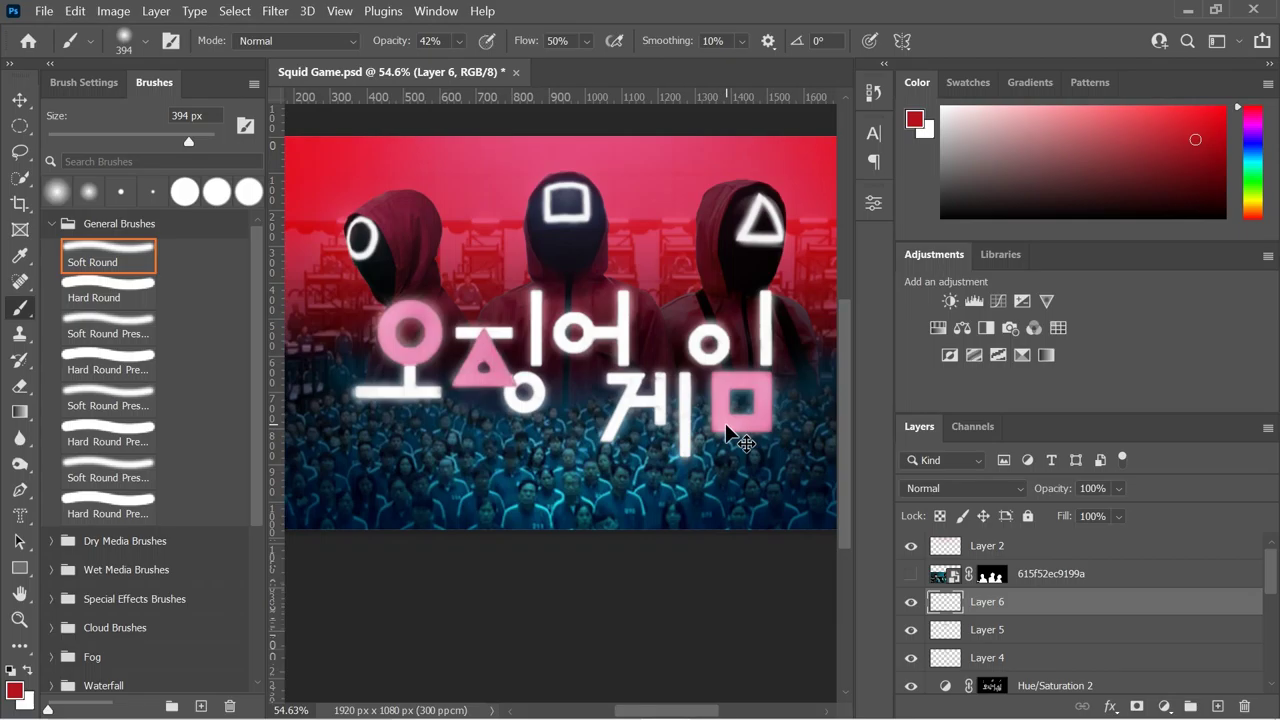
scroll(700, 390, "up", 4)
left_click(960, 488)
left_click(940, 409)
Step: Paint the pink square red and switch Layer 6 to Hard Light
left_click_drag(700, 337, 704, 362)
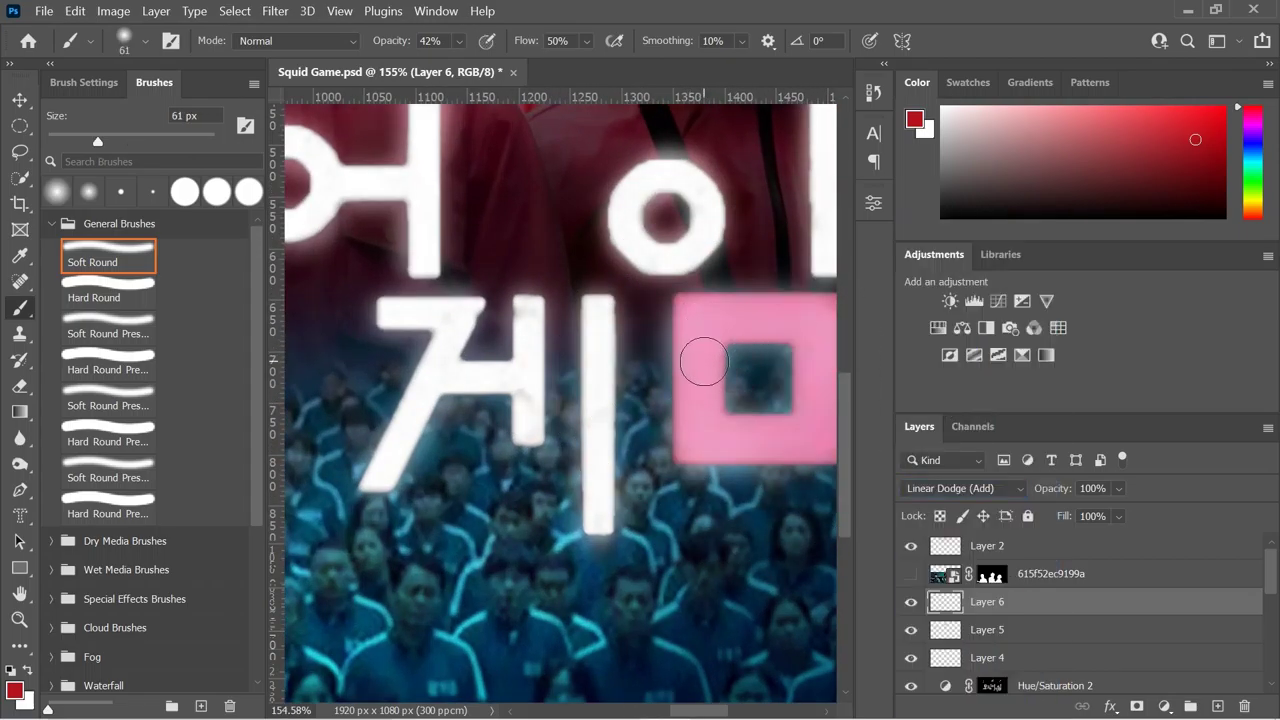
left_click_drag(573, 73, 640, 68)
left_click(960, 488)
mouse_move(700, 323)
left_mouse_down()
mouse_move(700, 450)
mouse_move(778, 330)
mouse_move(634, 330)
left_mouse_up()
left_click(930, 486)
left_click_drag(680, 305, 645, 447)
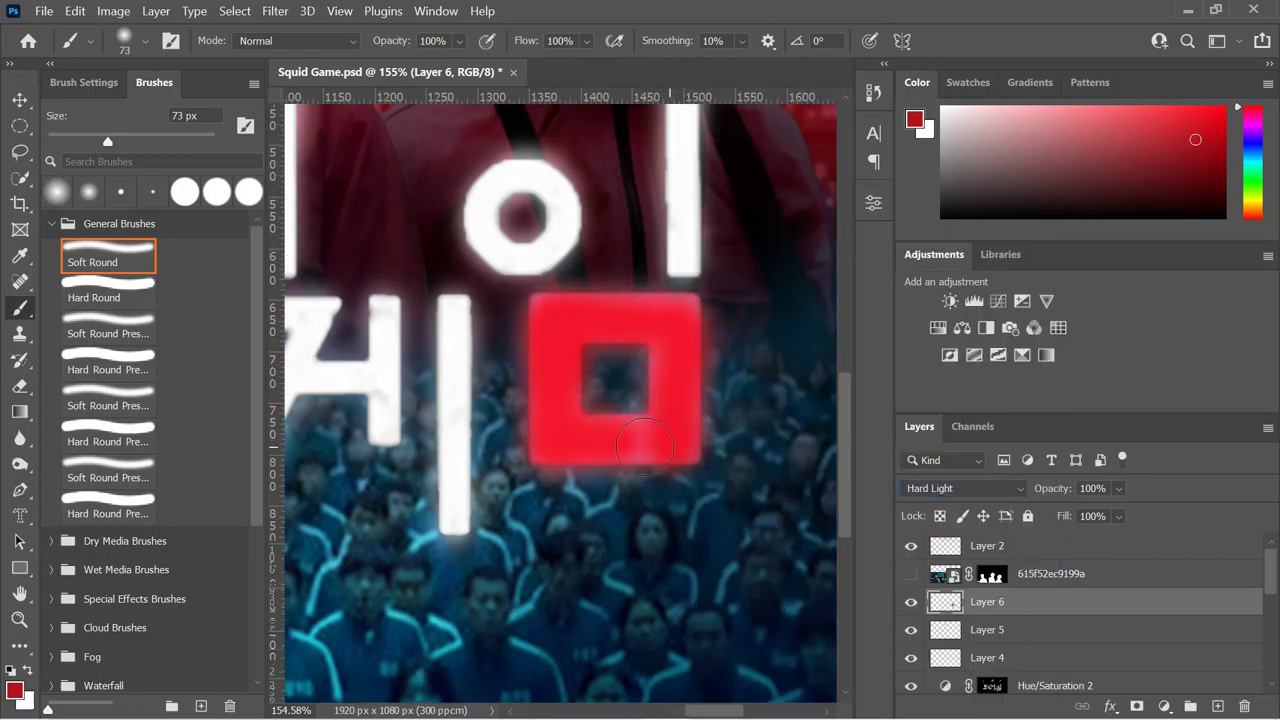
Step: Paint the pink triangle and circle red, resizing the brush as needed
scroll(523, 536, "down", 3)
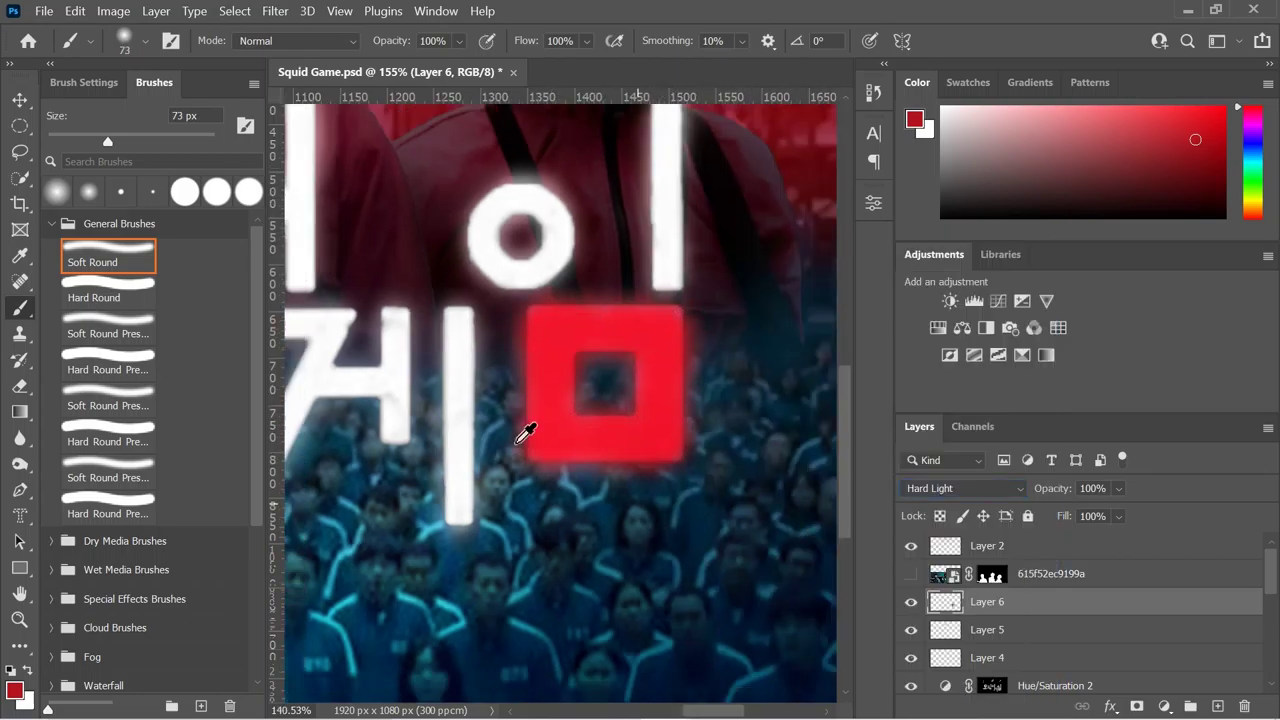
scroll(457, 428, "left", 5)
scroll(594, 303, "up", 3)
left_click(594, 297)
mouse_move(594, 303)
left_mouse_down()
mouse_move(520, 410)
mouse_move(680, 420)
mouse_move(600, 250)
mouse_move(535, 373)
left_mouse_up()
key("bracketleft")
key("bracketleft")
key("bracketleft")
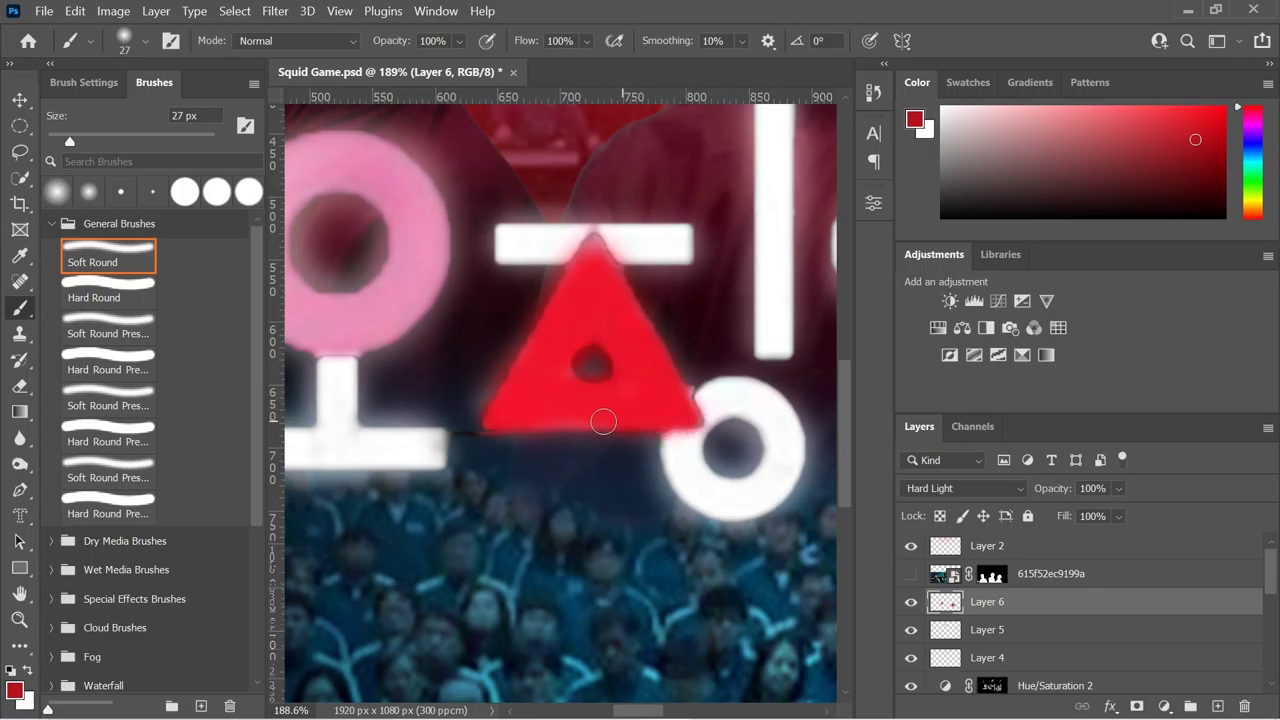
scroll(523, 409, "down", 3)
scroll(563, 306, "up", 2)
key("bracketright")
key("bracketright")
key("bracketright")
mouse_move(563, 306)
left_mouse_down()
mouse_move(620, 275)
mouse_move(680, 315)
mouse_move(615, 400)
mouse_move(556, 305)
left_mouse_up()
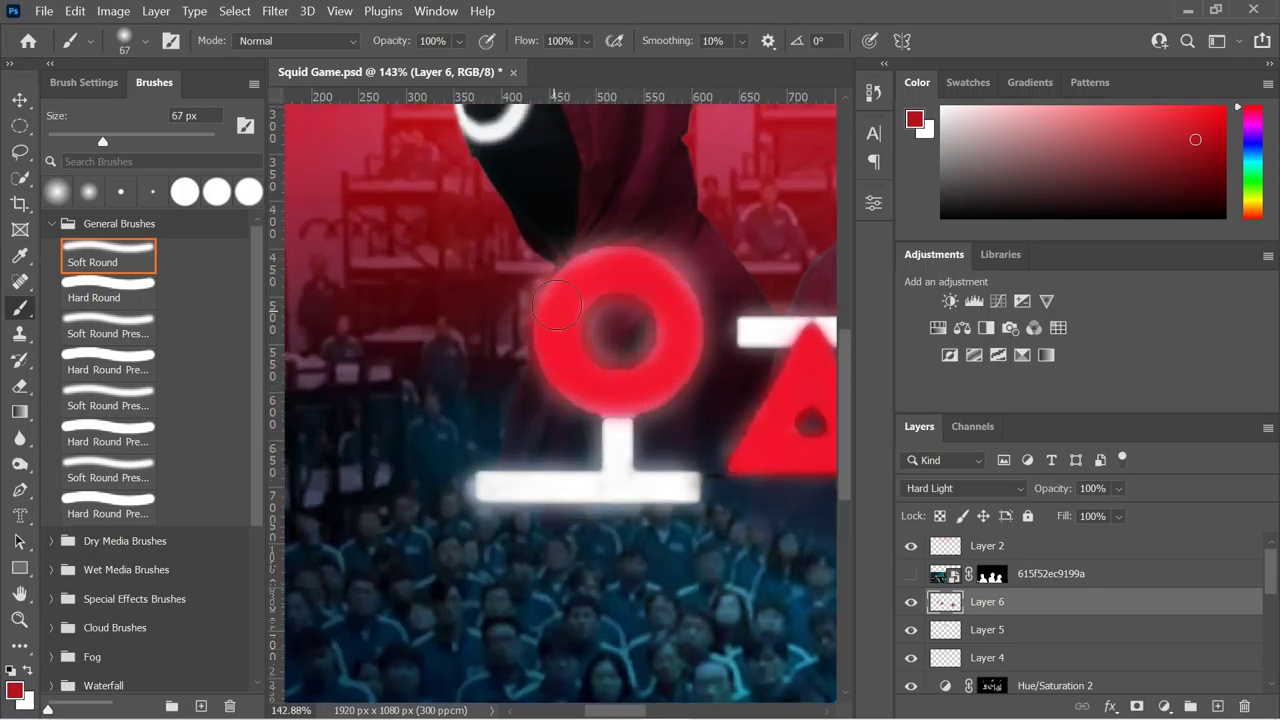
scroll(558, 355, "down", 5)
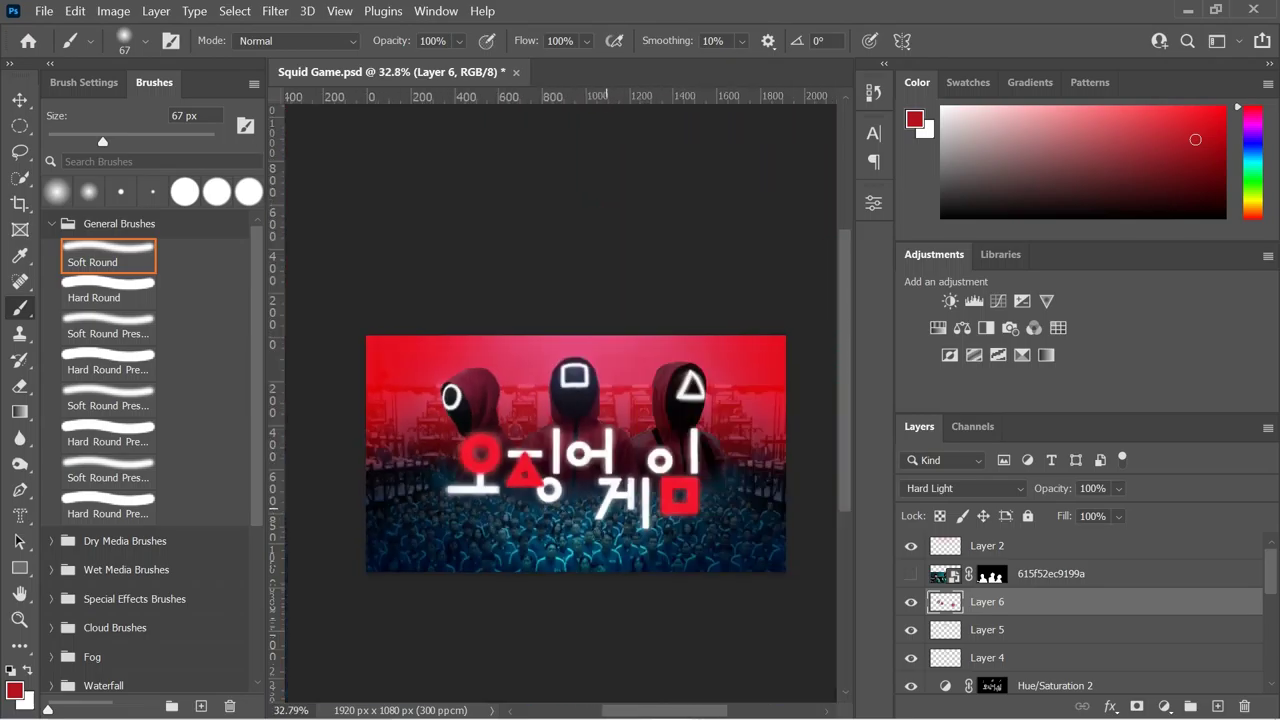
scroll(594, 481, "up", 1)
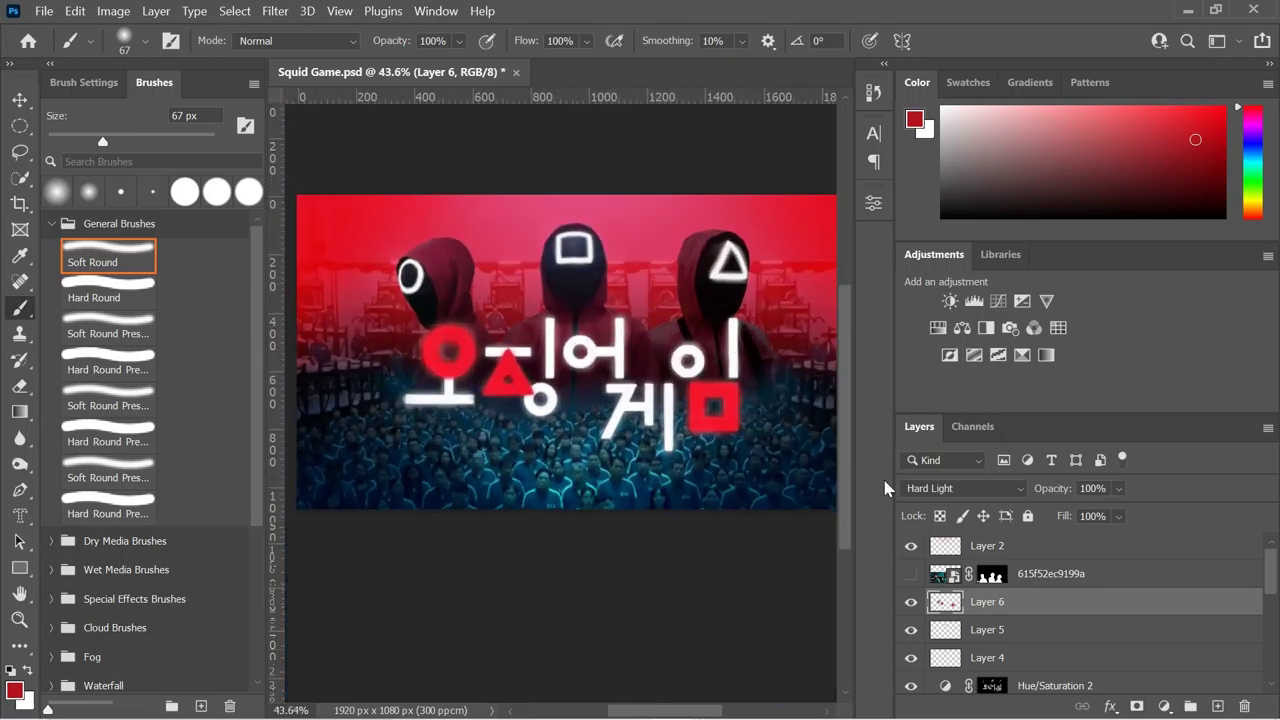
Step: Stamp all visible layers into a new merged layer and apply the Camera Raw filter
scroll(655, 543, "down", 1)
left_click(1037, 546)
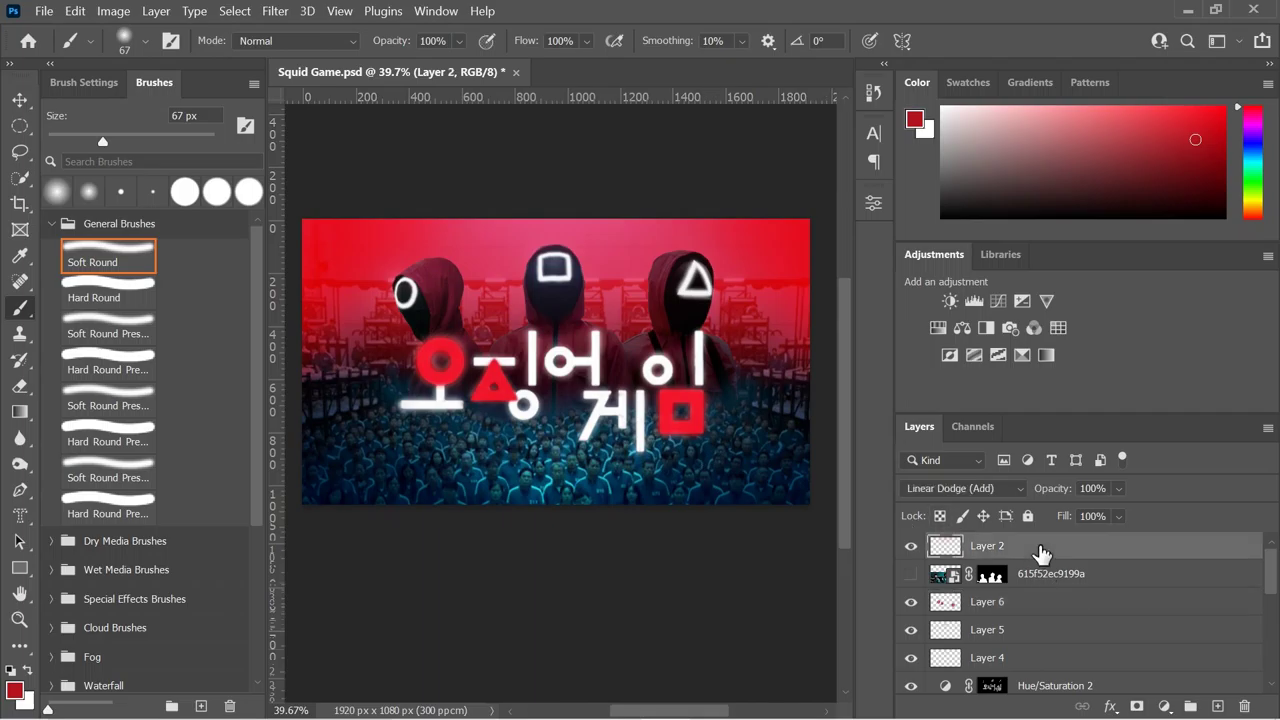
key("ctrl+shift+alt+e")
left_click(275, 11)
left_click(500, 265)
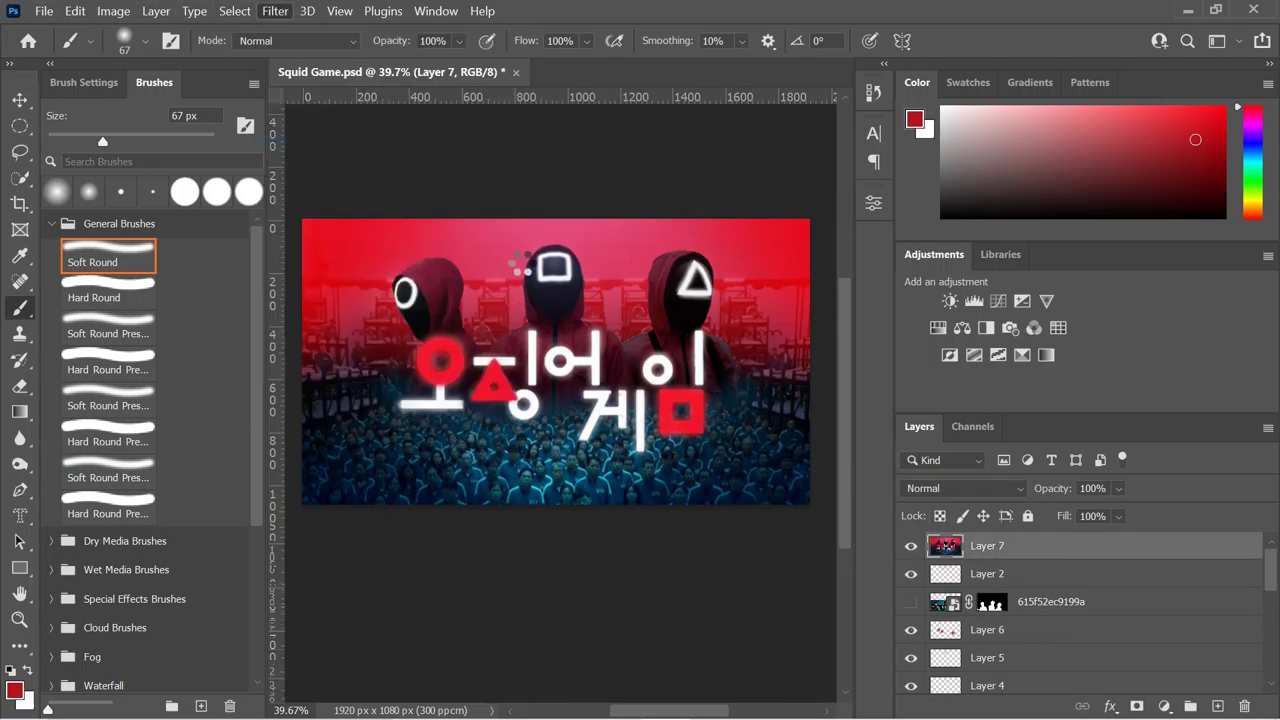
Step: Set Exposure +0.20, Contrast +16, Highlights +17, Whites -15, Blacks -8 and Vibrance +8
left_click(971, 371)
mouse_move(1108, 370)
left_mouse_down()
mouse_move(1121, 366)
mouse_move(1099, 374)
mouse_move(1113, 383)
left_mouse_up()
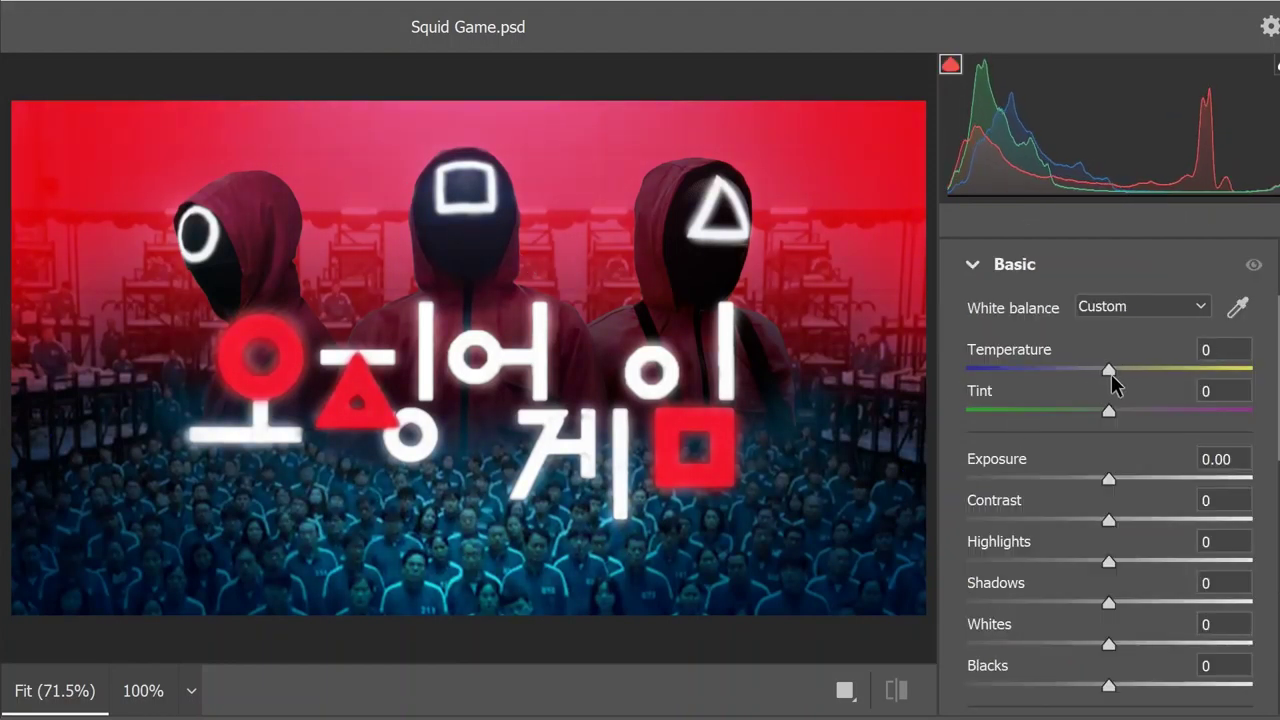
left_click_drag(1108, 479, 1131, 563)
scroll(1120, 555, "down", 2)
mouse_move(1108, 516)
left_mouse_down()
mouse_move(1088, 517)
mouse_move(1090, 558)
mouse_move(1114, 562)
mouse_move(1096, 558)
left_mouse_up()
scroll(1083, 577, "down", 2)
left_click_drag(1108, 474, 1118, 476)
scroll(1100, 420, "down", 2)
left_click_drag(1109, 433, 1119, 392)
Step: Lift the tone curve to brighten the poster and adjust sharpening detail
left_click(1050, 484)
left_click_drag(1059, 545, 1194, 403)
left_click(970, 266)
left_click(972, 370)
left_click_drag(969, 436, 978, 436)
left_click(972, 368)
left_click(975, 420)
Step: Shift Color Mixer hues: reds +4, yellows -10, aquas +3
scroll(1100, 380, "down", 2)
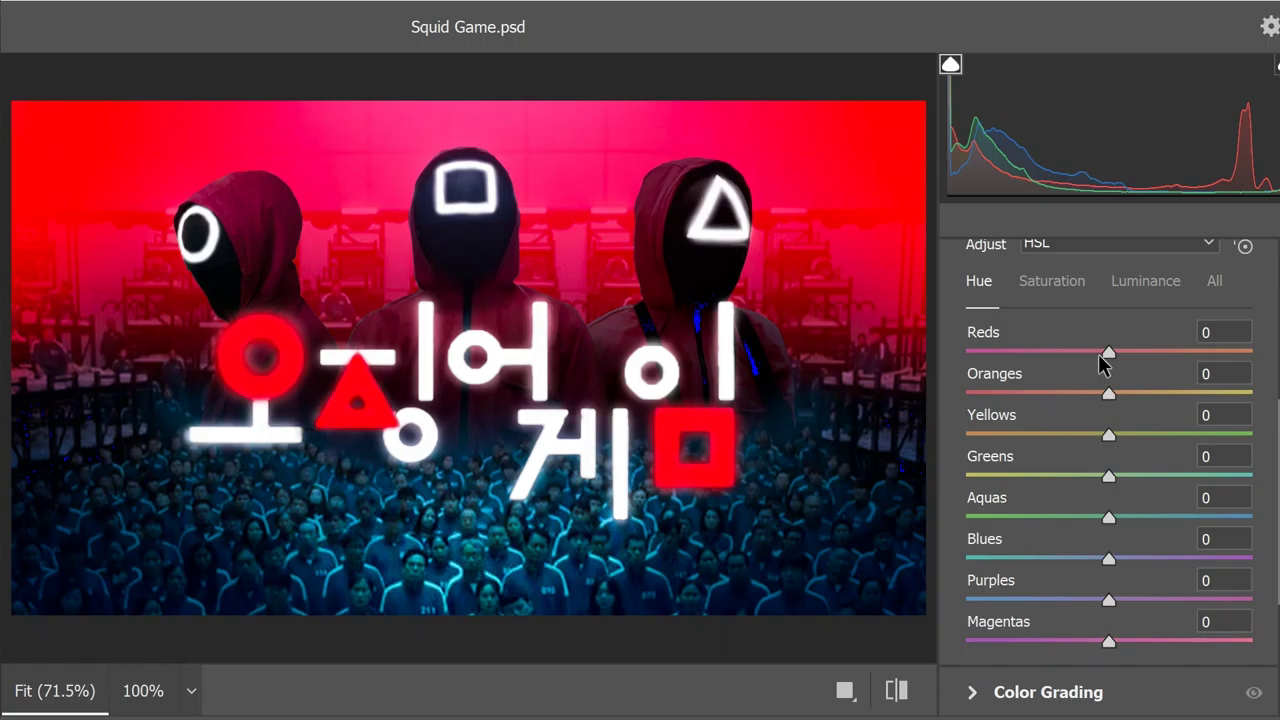
left_click_drag(1109, 361, 1113, 362)
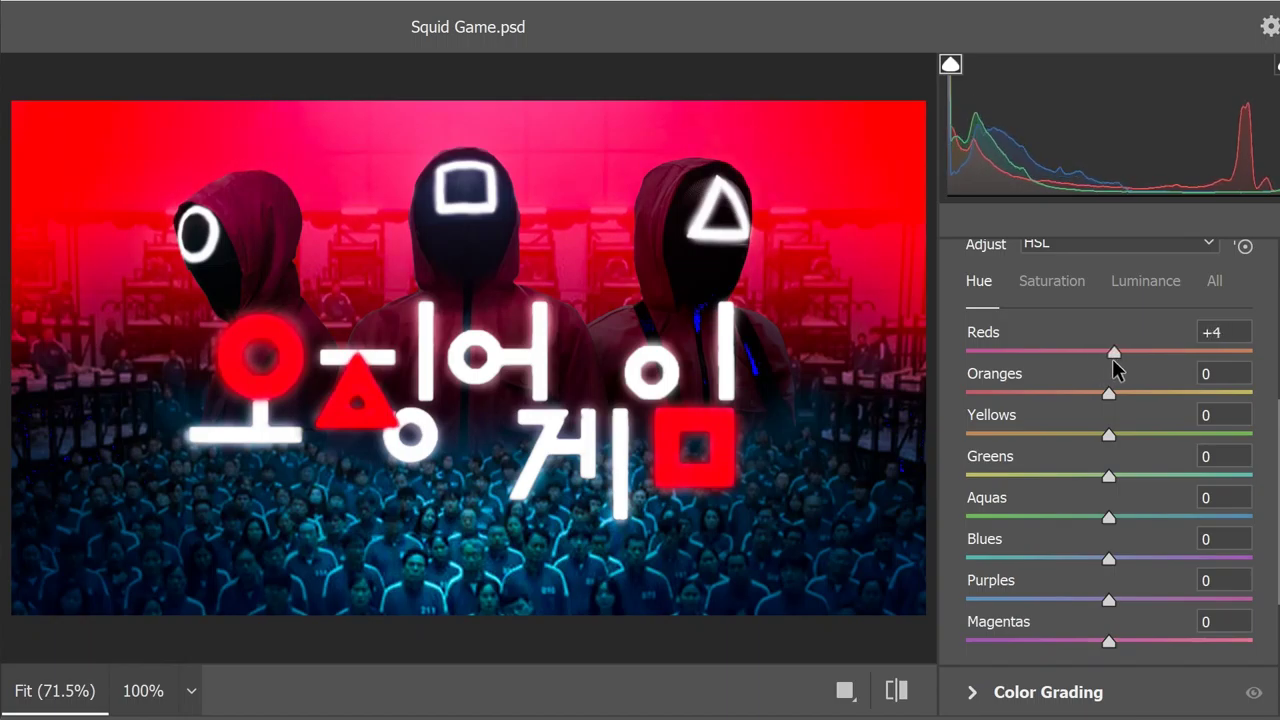
left_click_drag(1100, 440, 1094, 437)
left_click_drag(1108, 517, 1113, 517)
left_click(1050, 281)
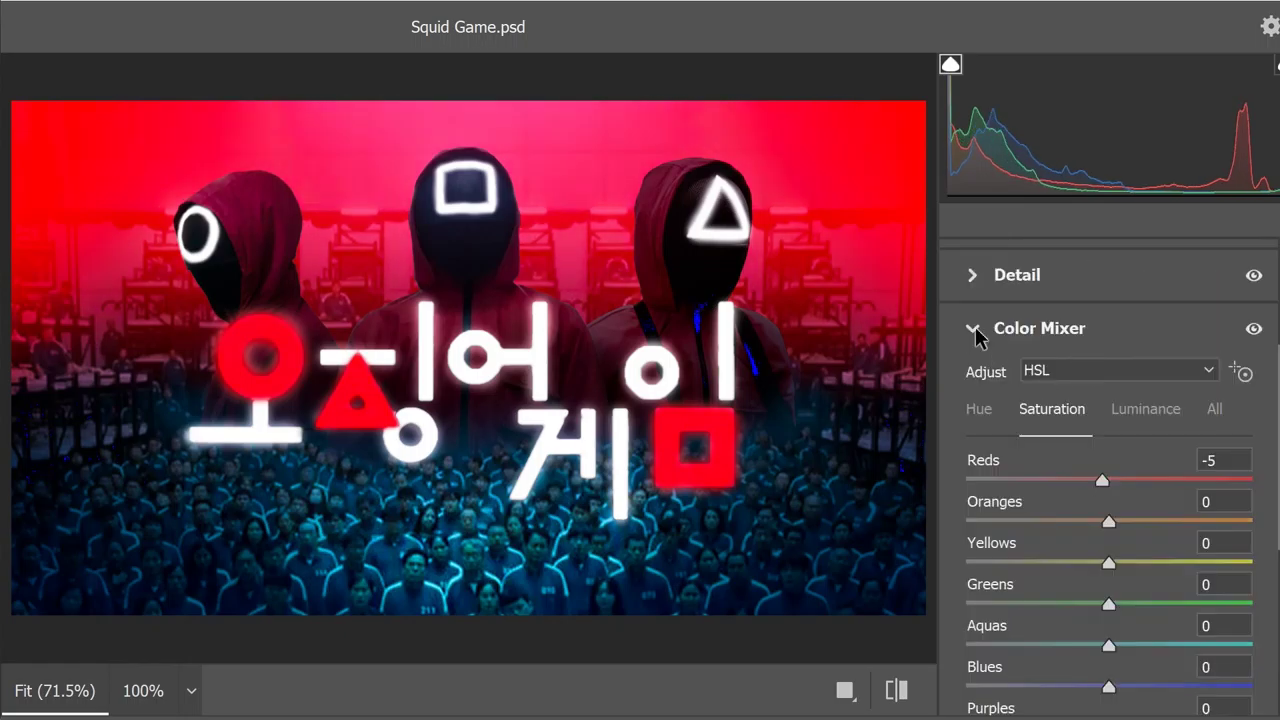
left_click(975, 337)
Step: Colour-grade with slightly darker midtones, blue shadows and pink highlights
left_click(1003, 474)
scroll(1030, 476, "down", 2)
left_click_drag(1108, 484, 1107, 490)
left_click_drag(1023, 600, 1020, 605)
left_click_drag(1192, 600, 1201, 608)
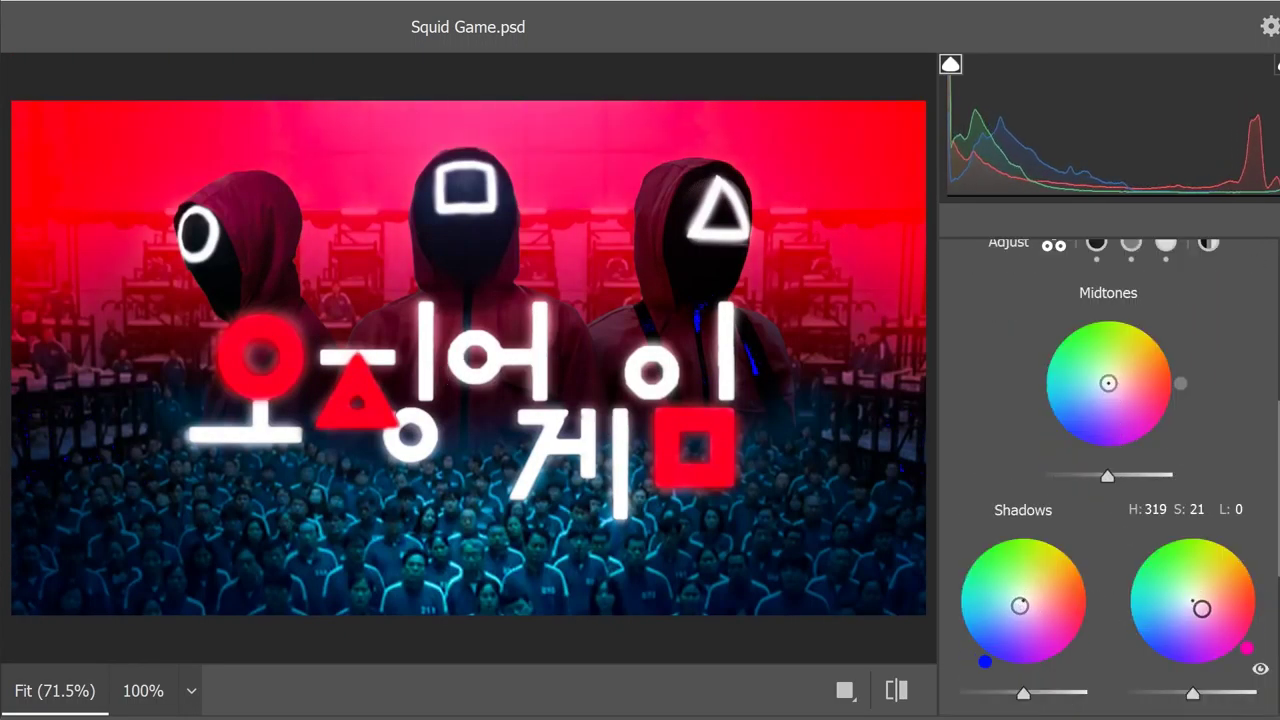
scroll(1022, 374, "down", 2)
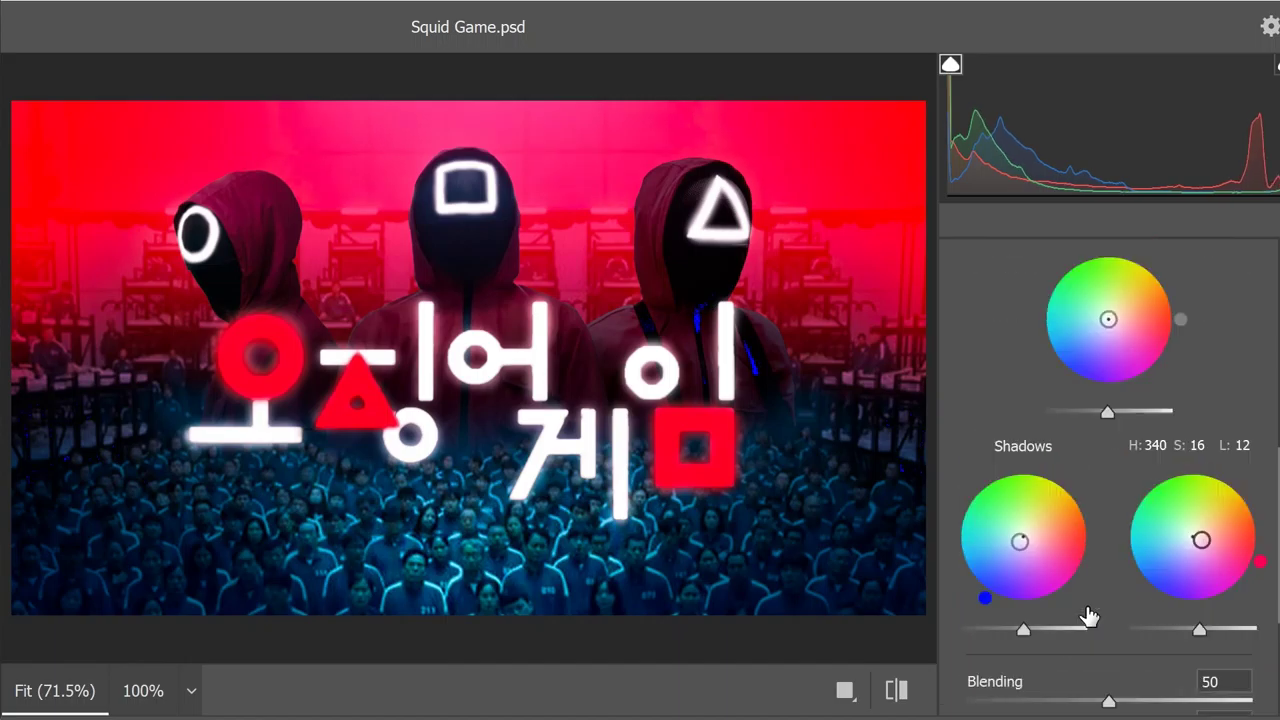
scroll(1006, 500, "up", 3)
left_click(1040, 474)
Step: Add a -10 vignette, then toggle Layer 7 to compare before and after
left_click(1020, 554)
left_click_drag(1108, 637, 1091, 637)
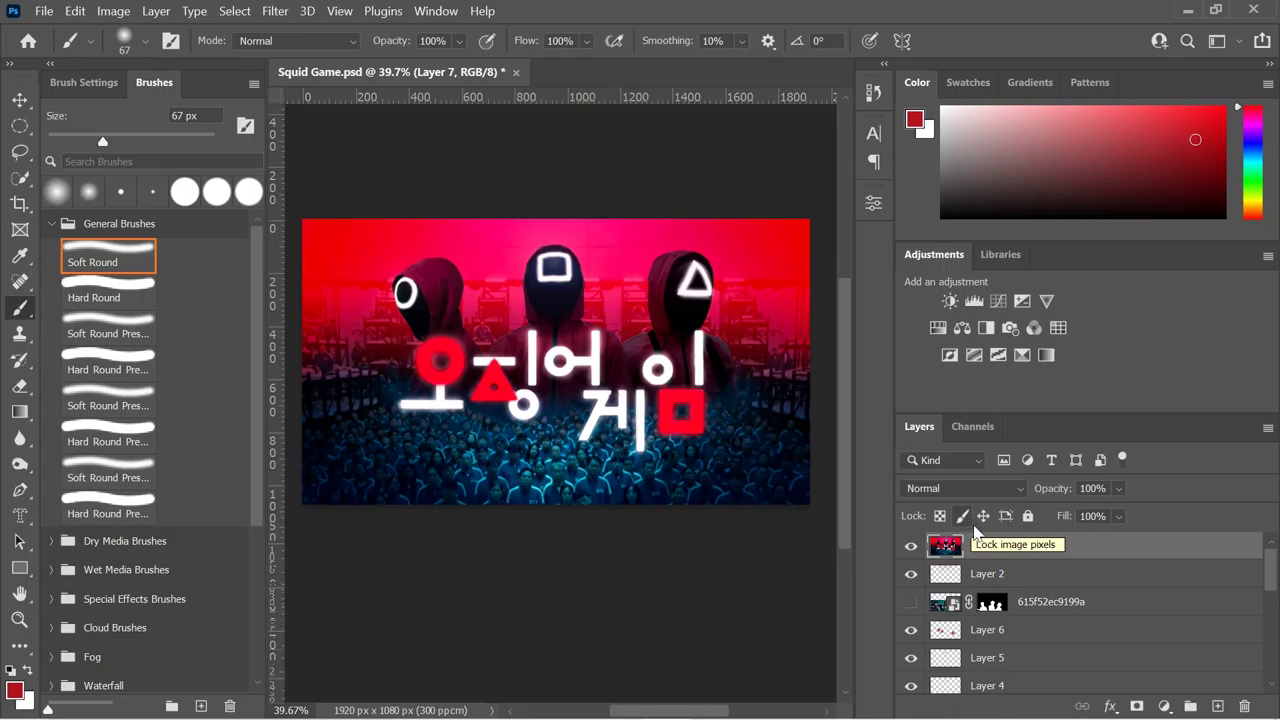
left_click(911, 546)
left_click(911, 546)
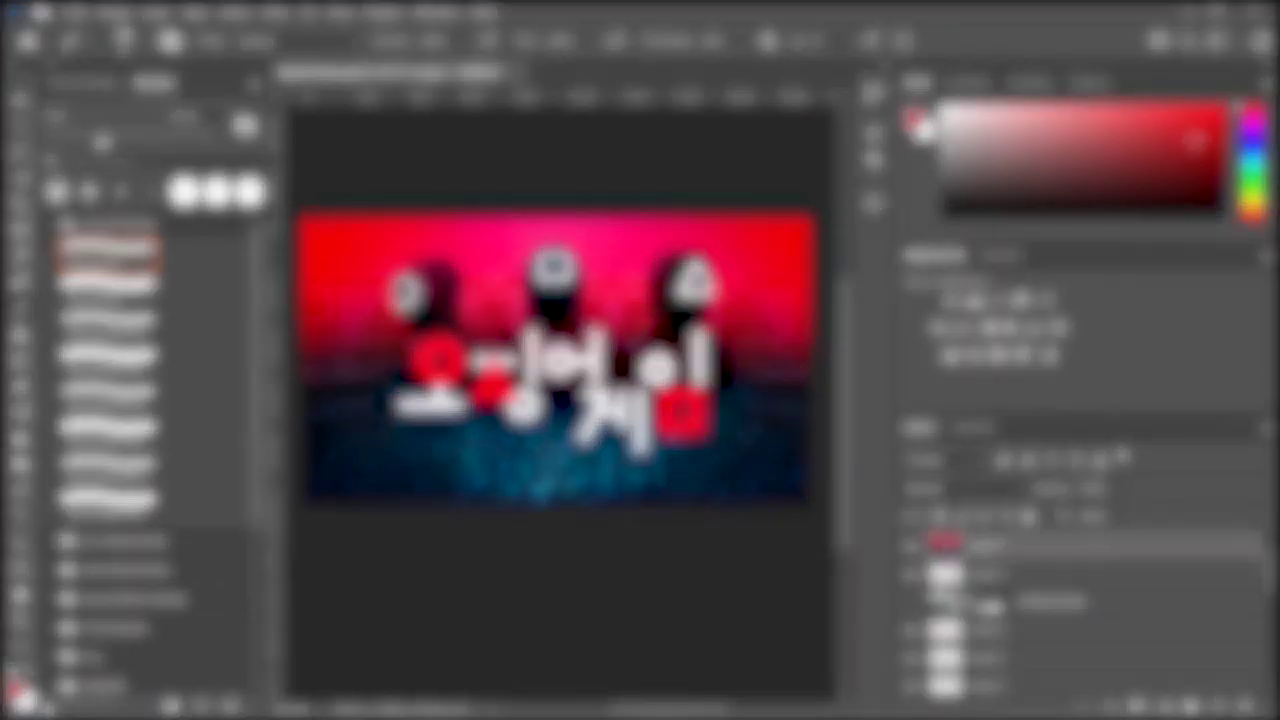